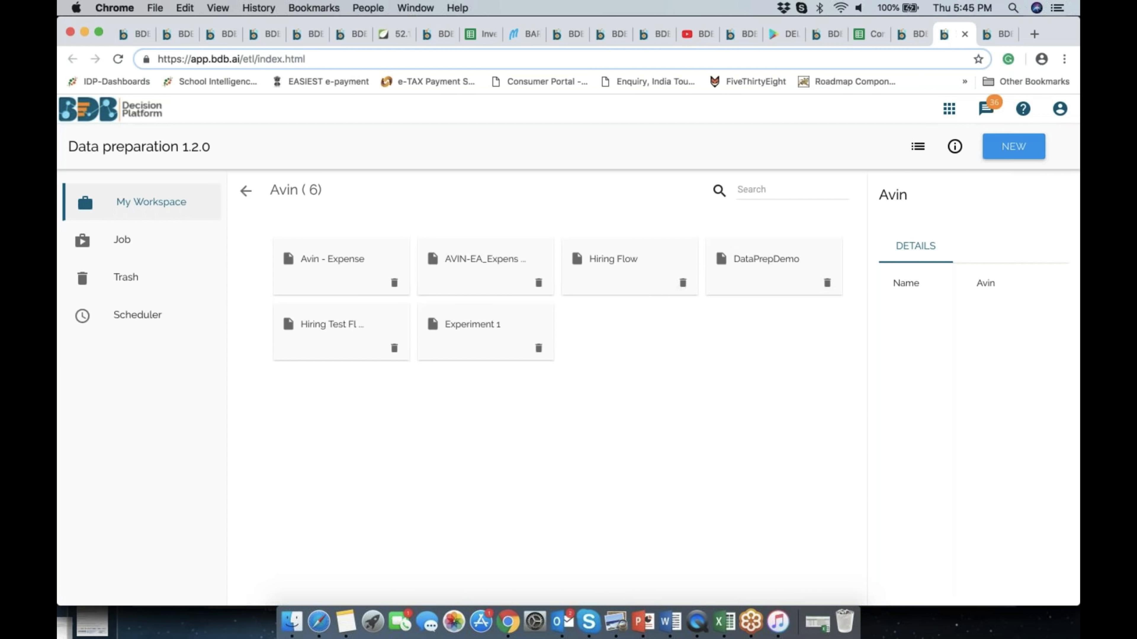
Step: Create a new data preparation workflow and place two Input components one above the other on the canvas
{"action": "left_click", "coordinate": [1014, 146]}
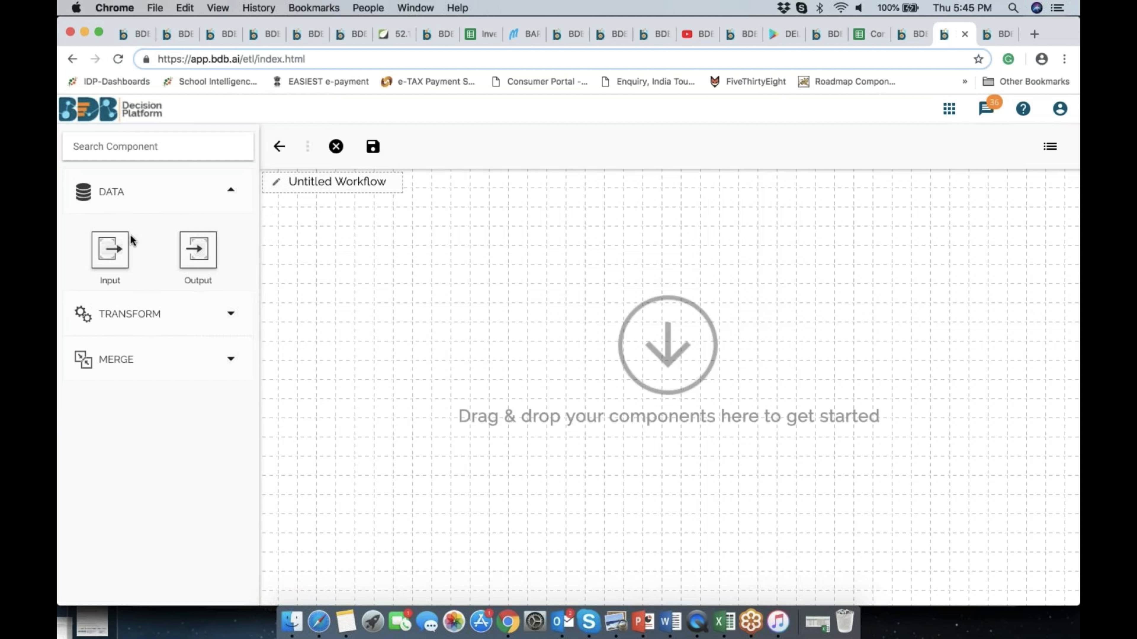
{"action": "left_click_drag", "start_coordinate": [111, 256], "coordinate": [326, 288]}
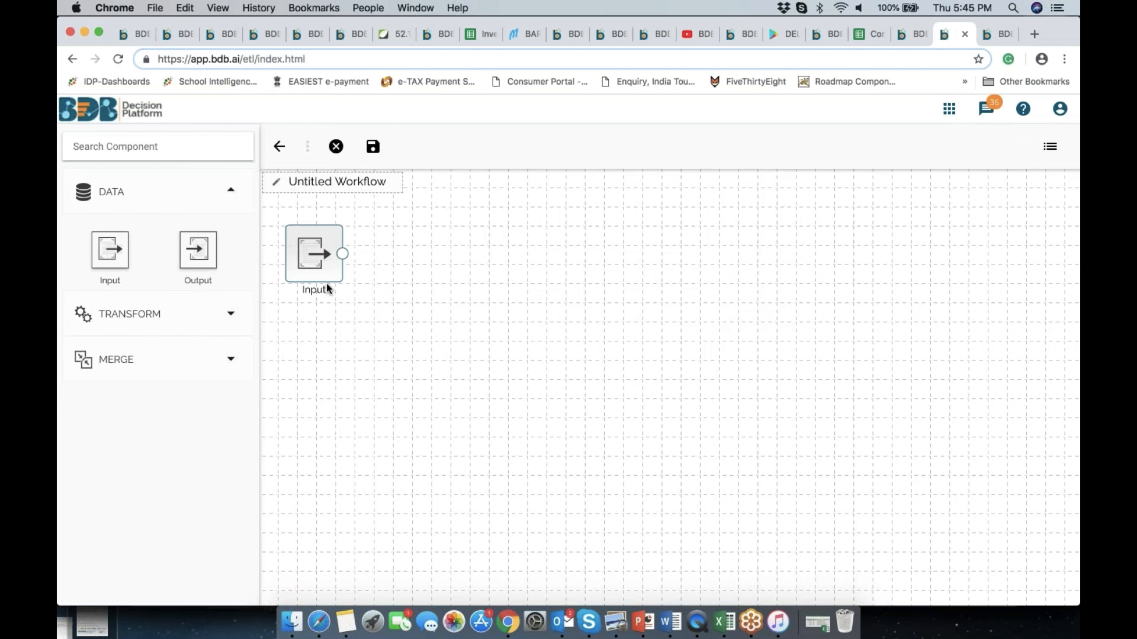
{"action": "left_click_drag", "start_coordinate": [110, 253], "coordinate": [323, 380]}
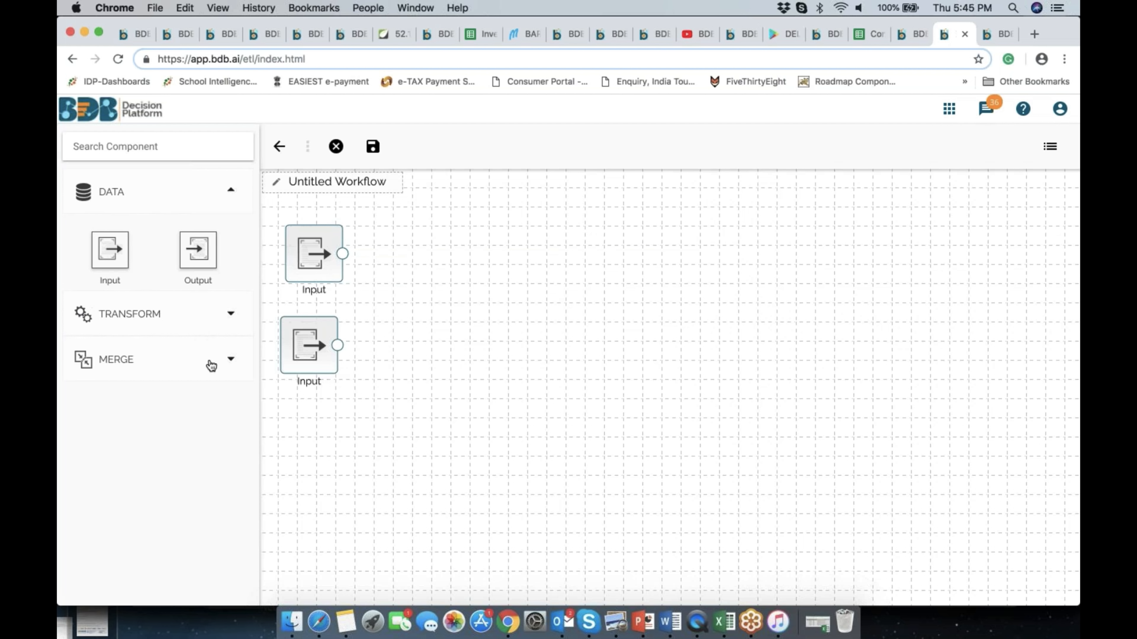
Step: Add a Join component beside the two Input components and connect both inputs to it
{"action": "left_click", "coordinate": [209, 362]}
{"action": "left_click_drag", "start_coordinate": [196, 342], "coordinate": [439, 294]}
{"action": "left_click_drag", "start_coordinate": [343, 254], "coordinate": [398, 247]}
{"action": "left_click_drag", "start_coordinate": [337, 345], "coordinate": [397, 272]}
Step: Configure the upper Input component with the MYSQL source type and the Hiring_data_demo query service
{"action": "left_click", "coordinate": [320, 258]}
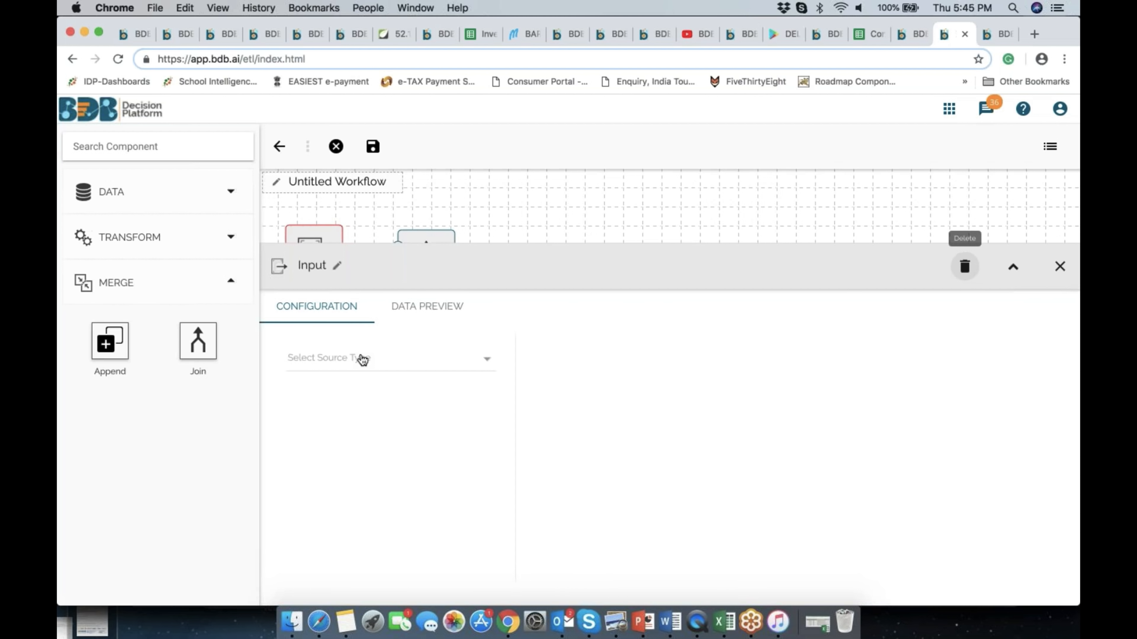
{"action": "left_click", "coordinate": [380, 358]}
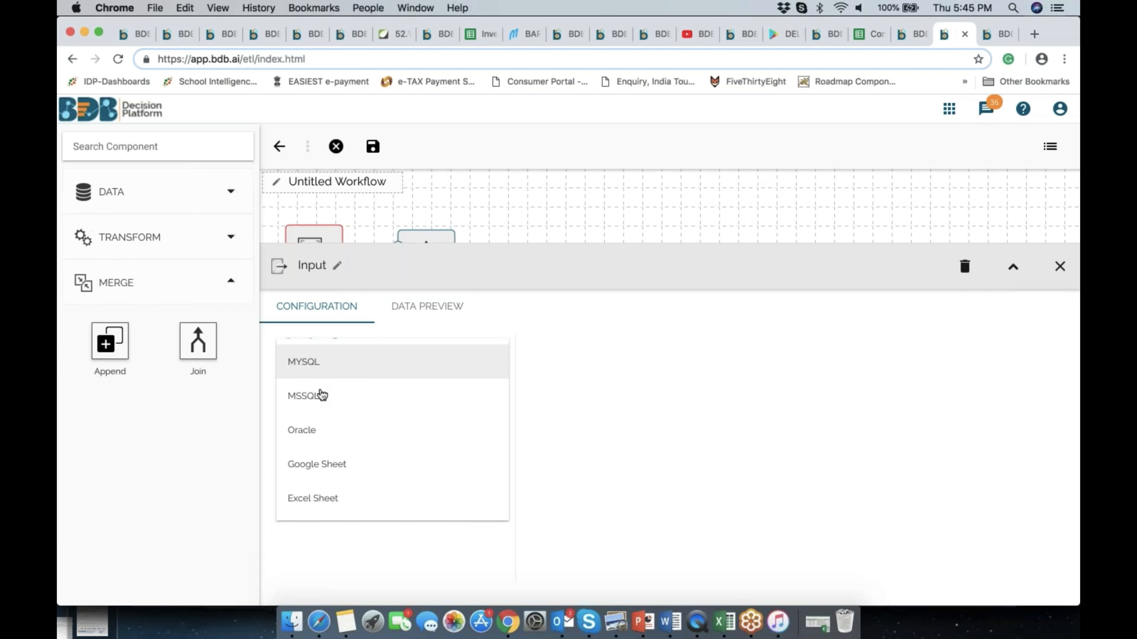
{"action": "left_click", "coordinate": [316, 366]}
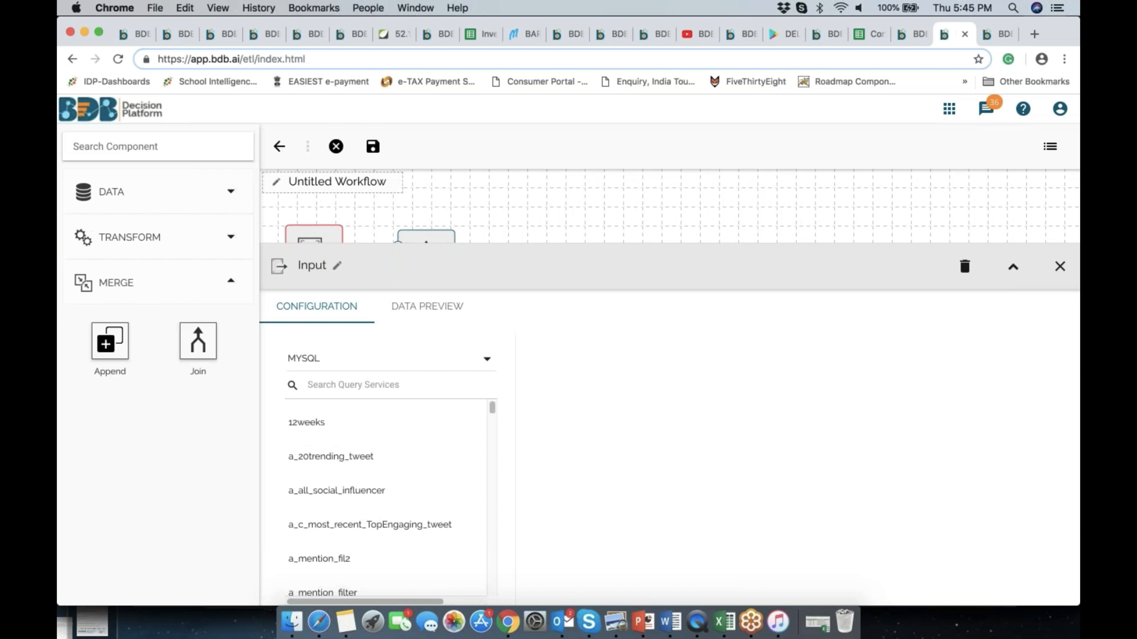
{"action": "left_click", "coordinate": [334, 386]}
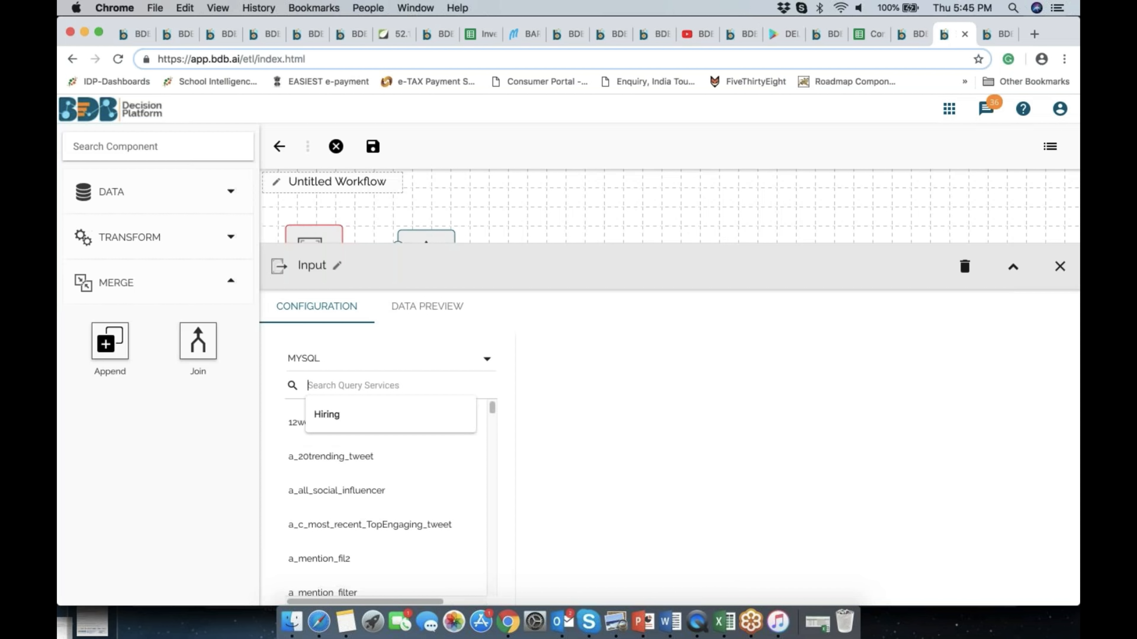
{"action": "type", "text": "hri"}
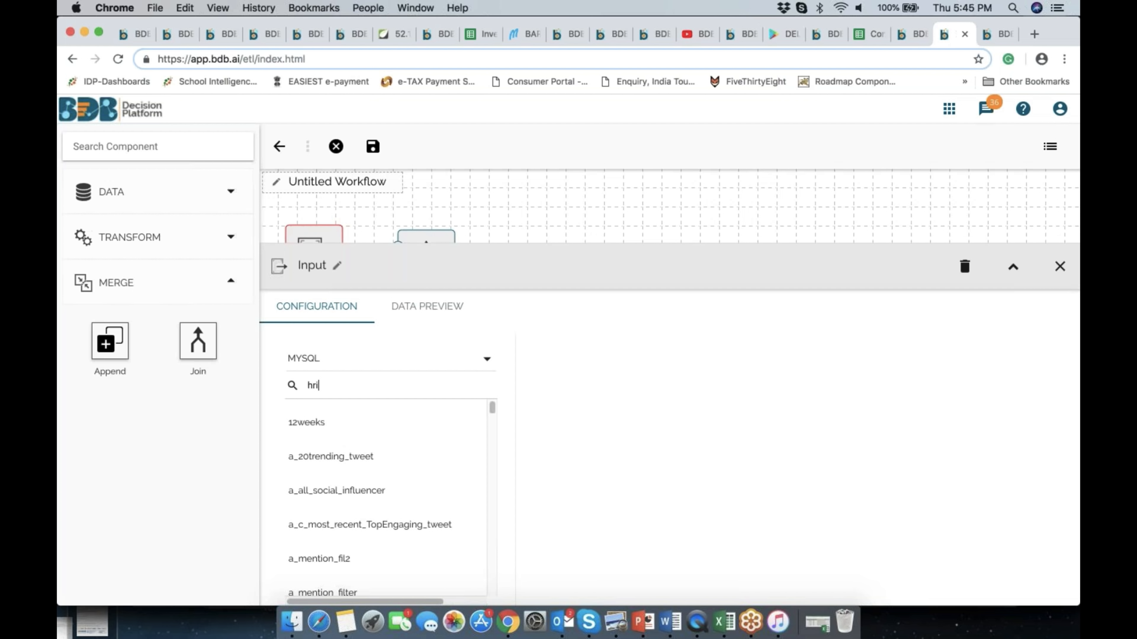
{"action": "key", "text": "BackSpace"}
{"action": "key", "text": "BackSpace"}
{"action": "type", "text": "iring"}
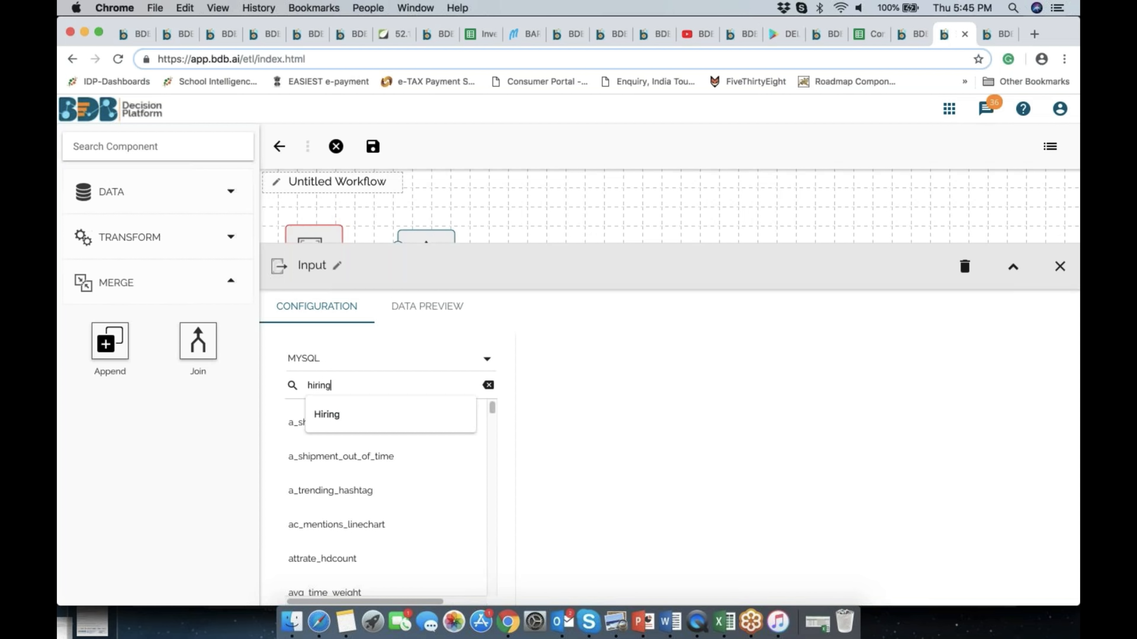
{"action": "type", "text": "_"}
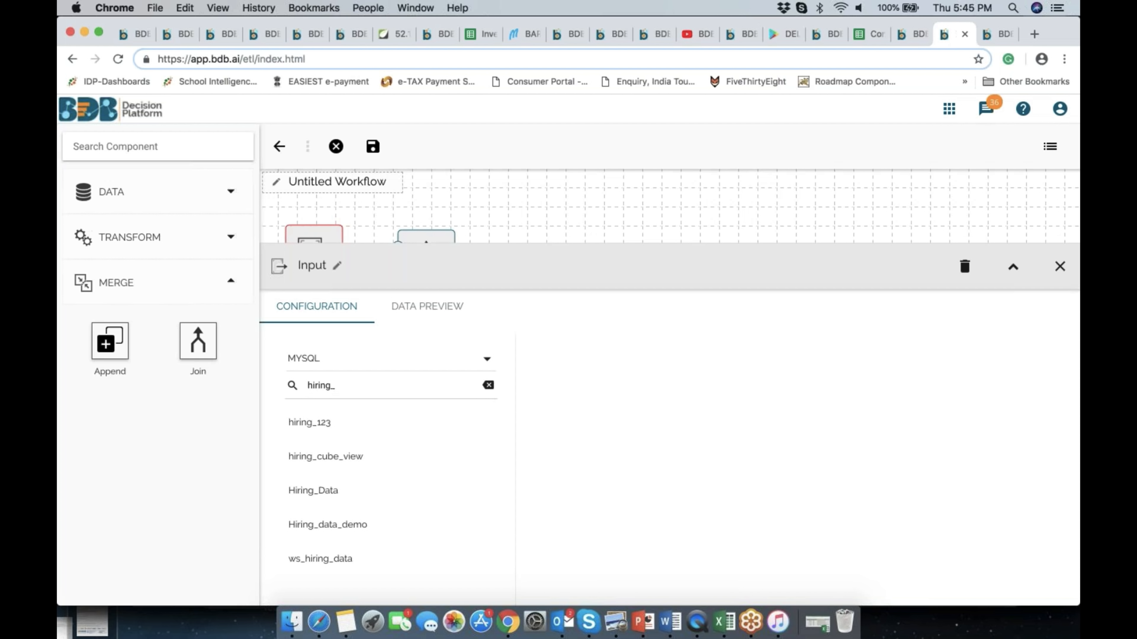
{"action": "left_click", "coordinate": [322, 525]}
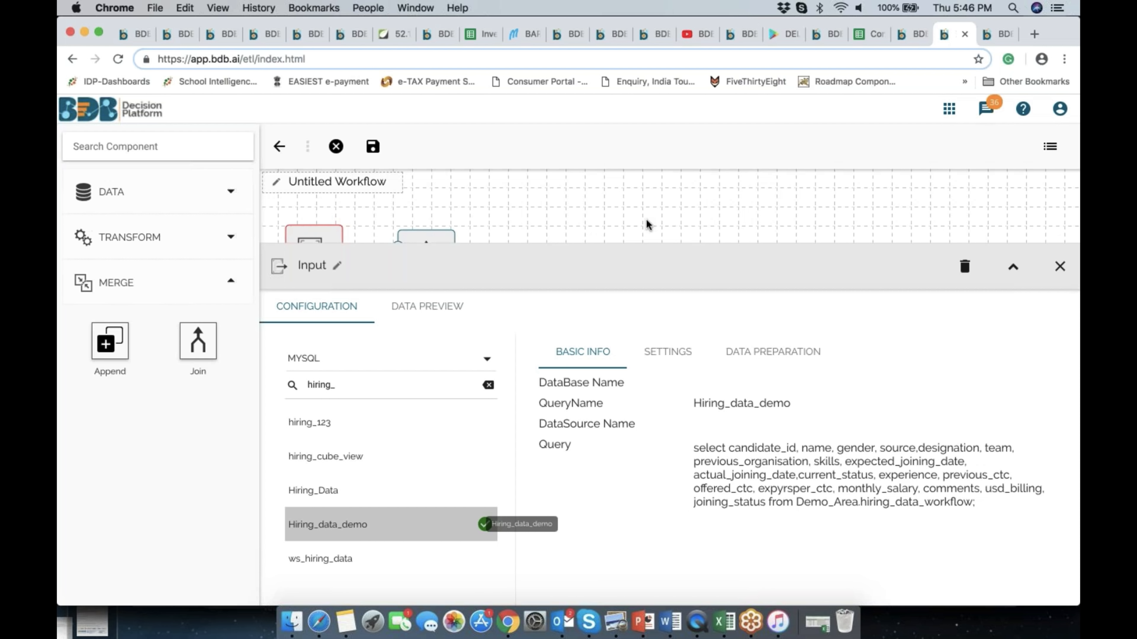
{"action": "left_click", "coordinate": [1060, 267]}
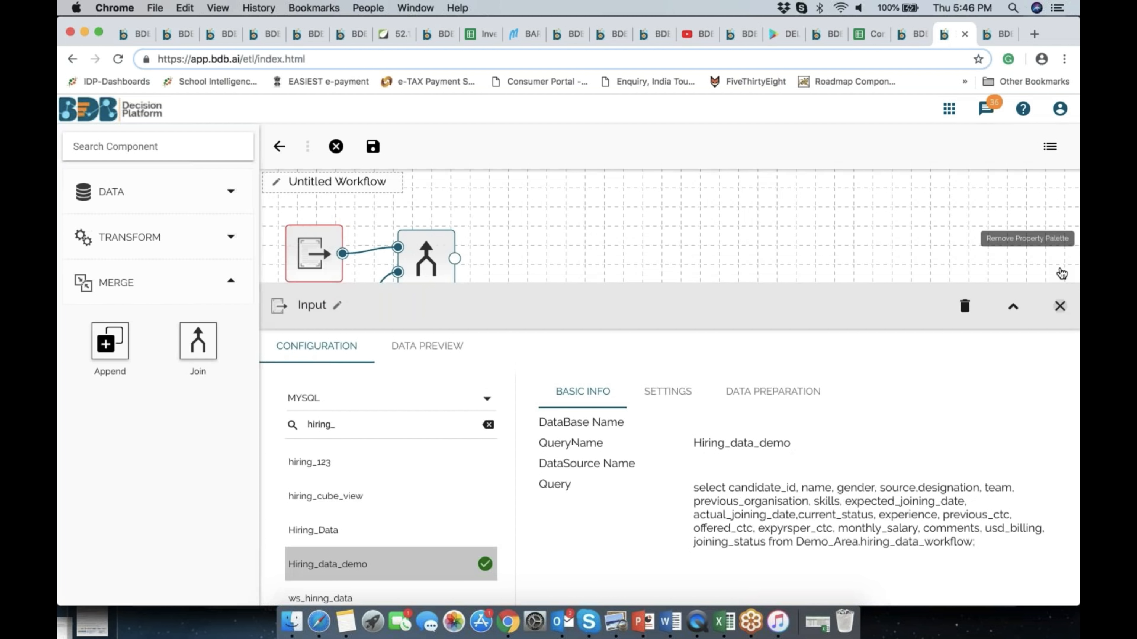
Step: Configure the lower Input component with the MYSQL source type and the Monthly_salary_demo query service
{"action": "left_click", "coordinate": [289, 348]}
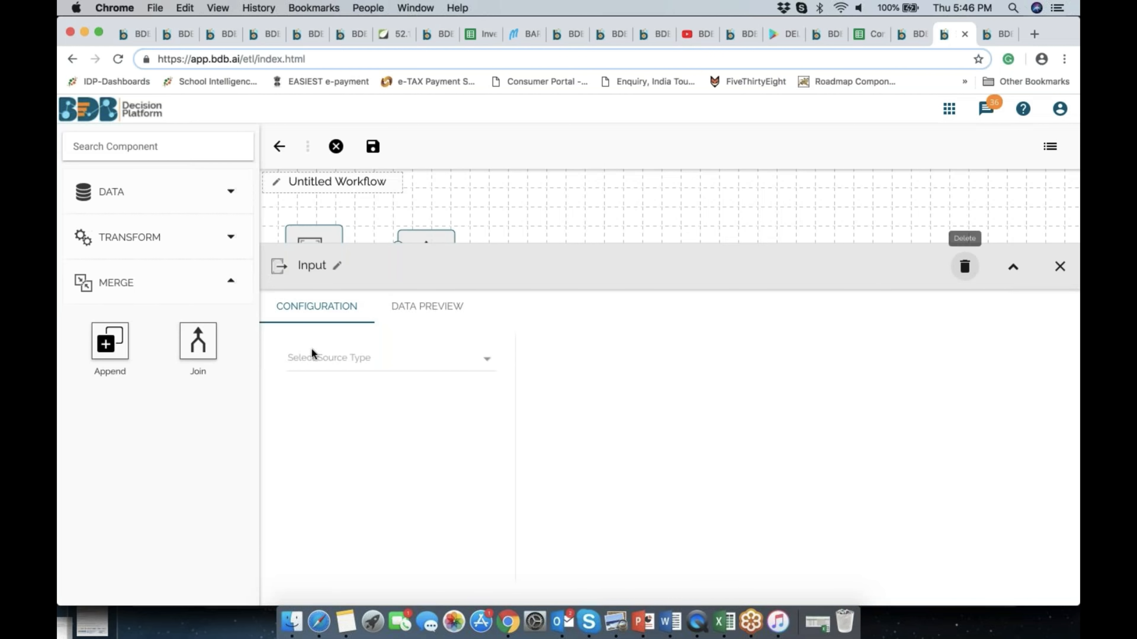
{"action": "left_click", "coordinate": [394, 370]}
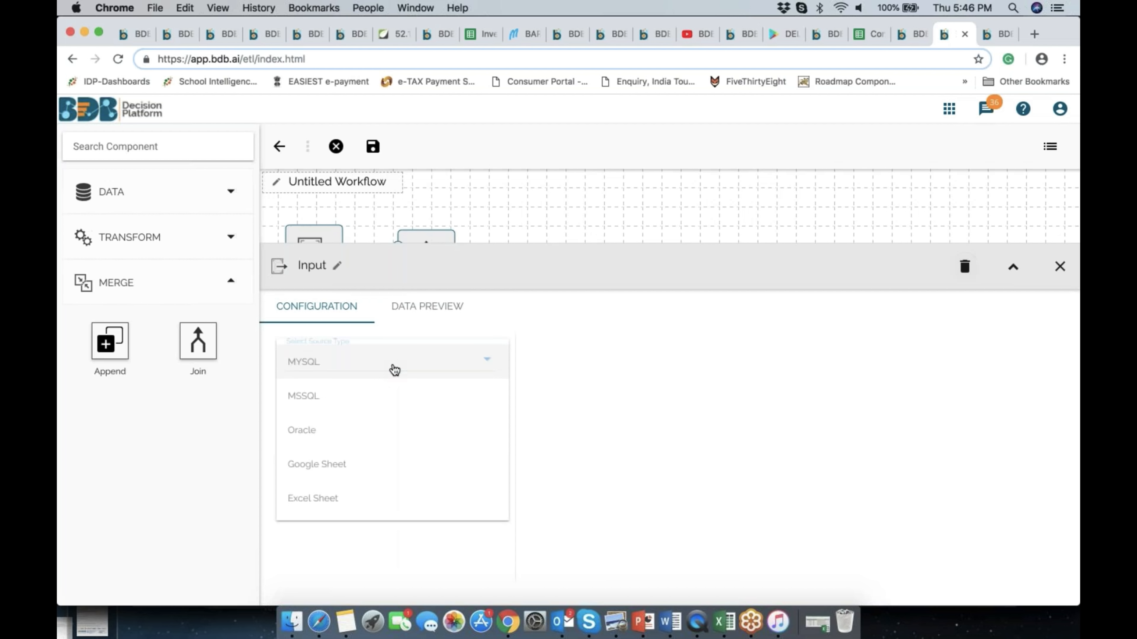
{"action": "left_click", "coordinate": [327, 373]}
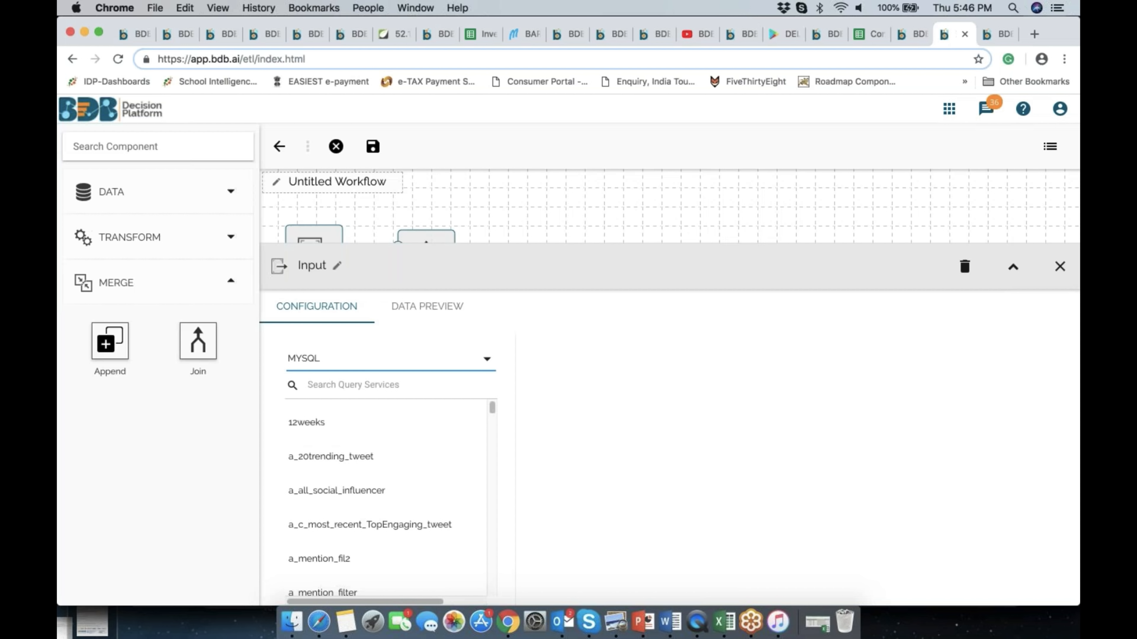
{"action": "left_click", "coordinate": [352, 385]}
{"action": "type", "text": "m"}
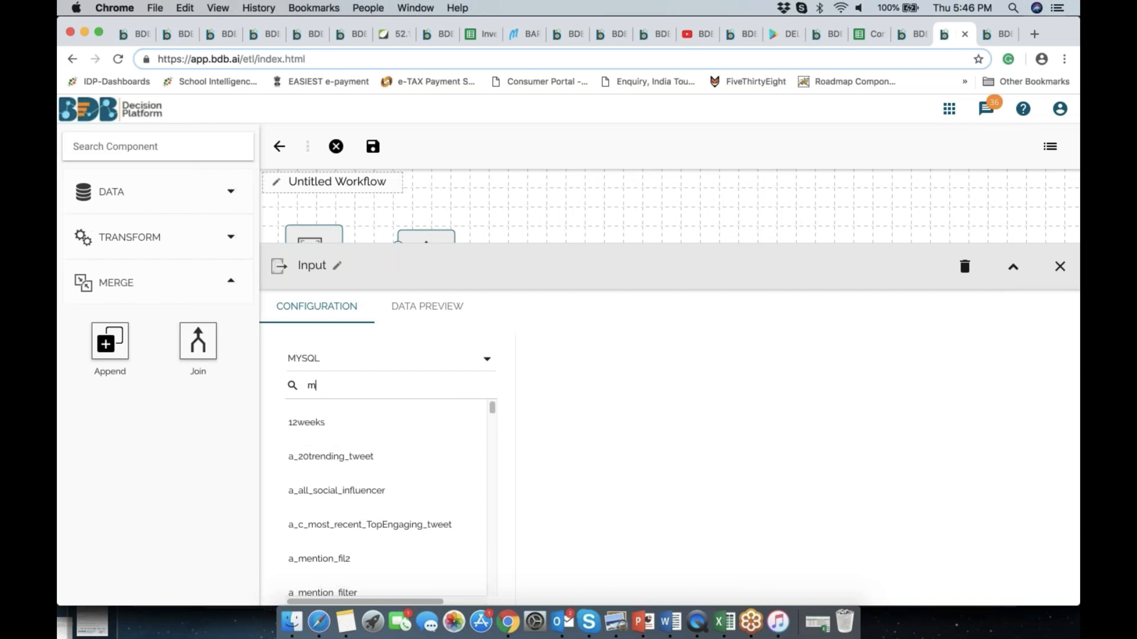
{"action": "type", "text": "onthly"}
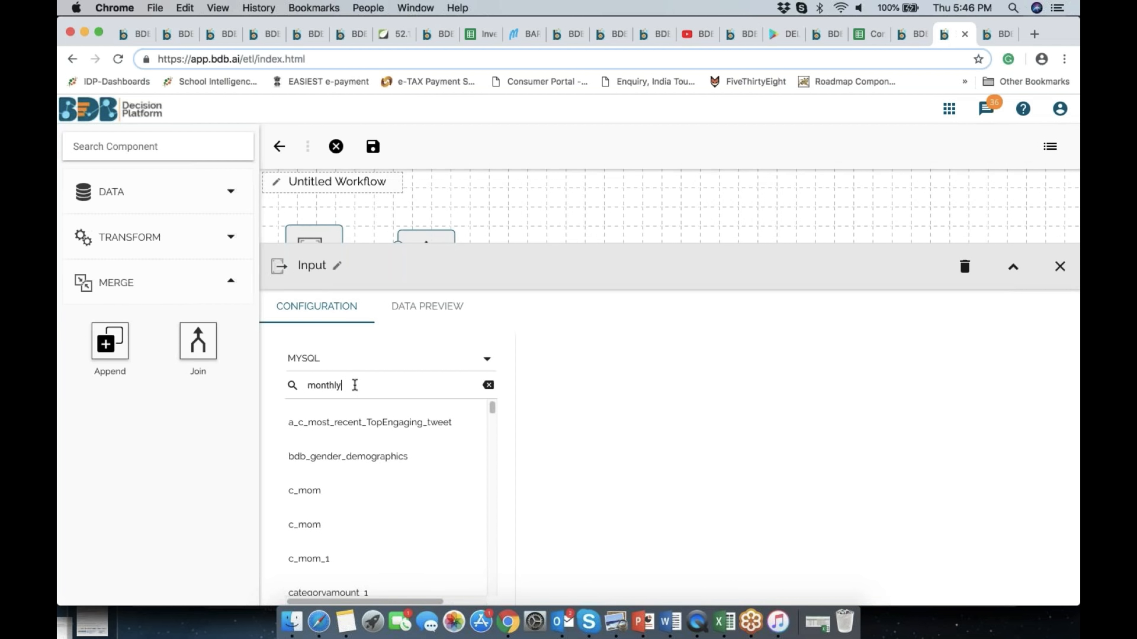
{"action": "type", "text": "_"}
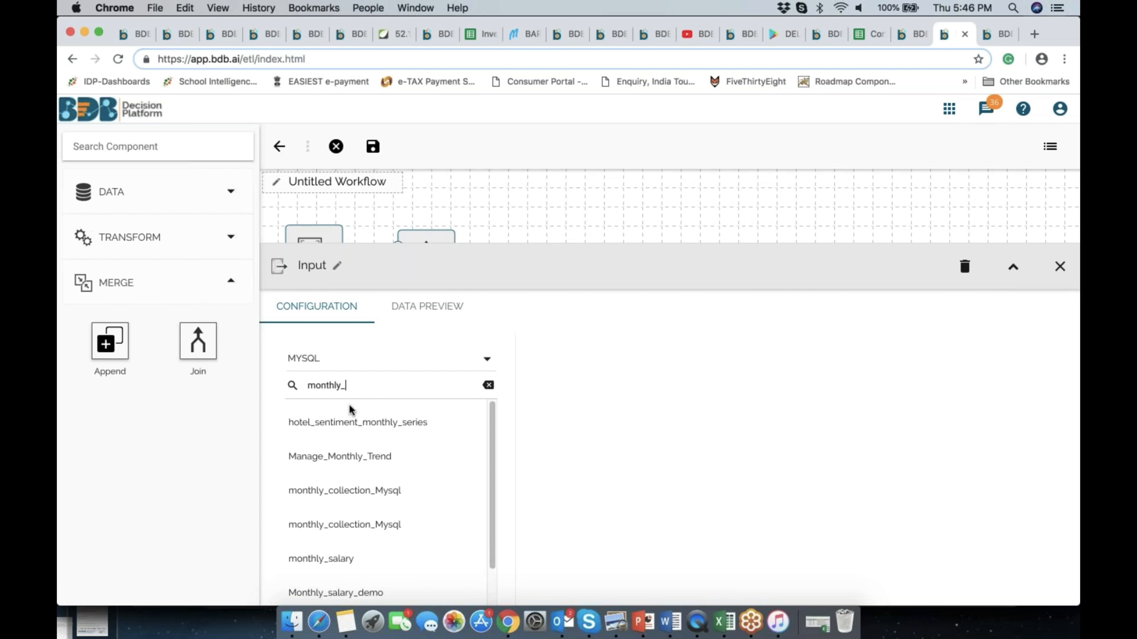
{"action": "left_click", "coordinate": [353, 592]}
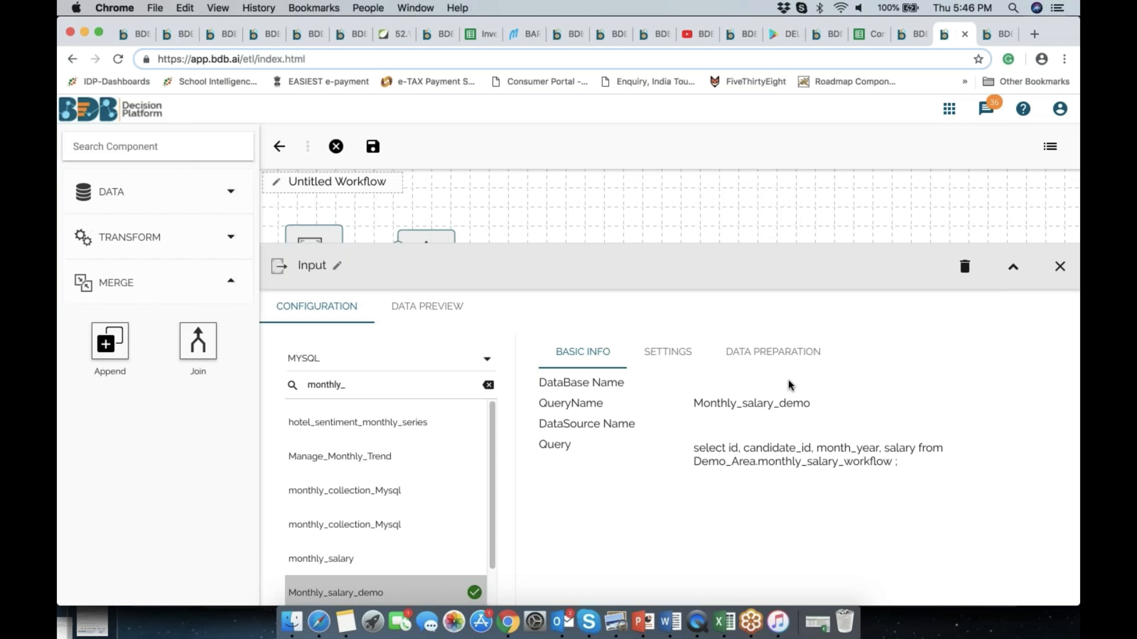
{"action": "left_click", "coordinate": [1060, 268]}
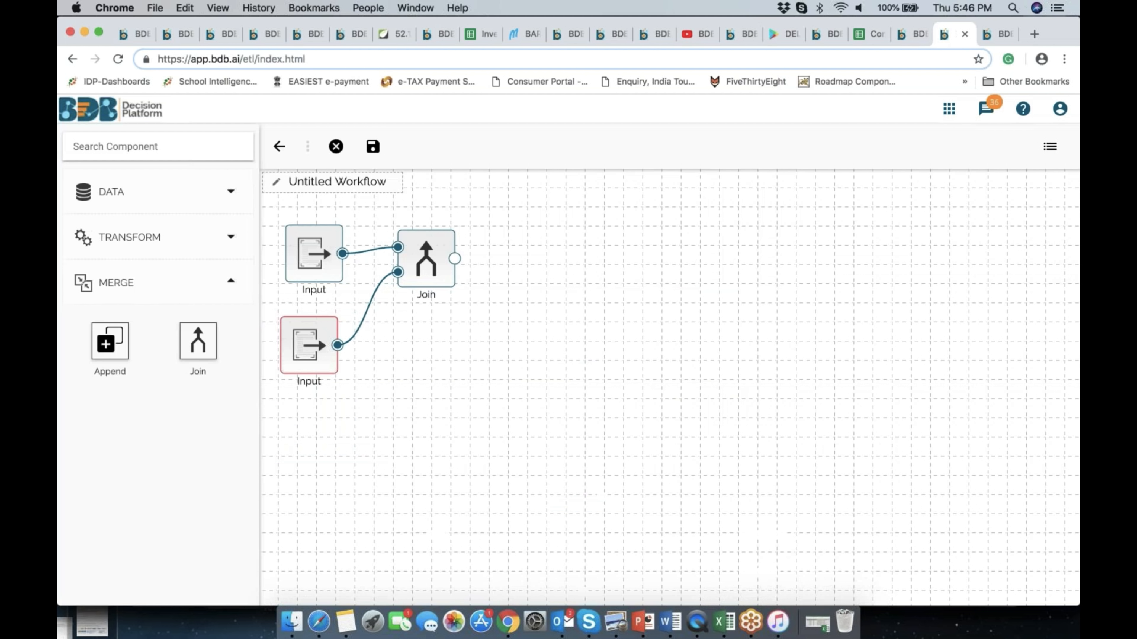
Step: Set the Join component to Left Outer, matching candidate_id from Hiring_data_demo with candidate_id (candidate_id_1) from Monthly_salary_demo
{"action": "left_click", "coordinate": [426, 265]}
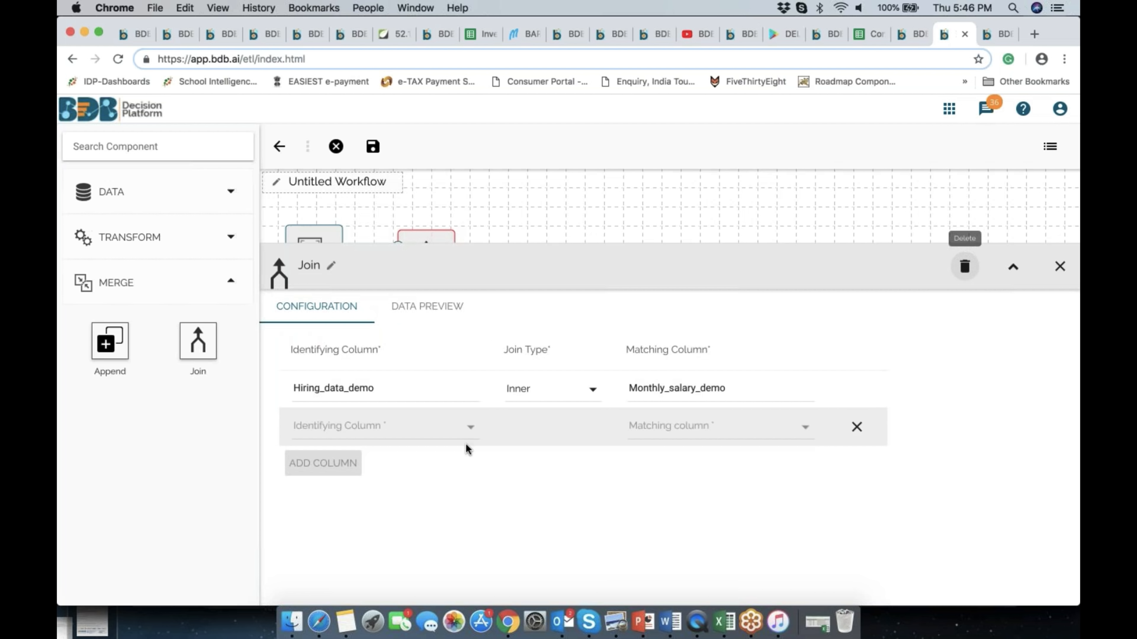
{"action": "left_click", "coordinate": [594, 397]}
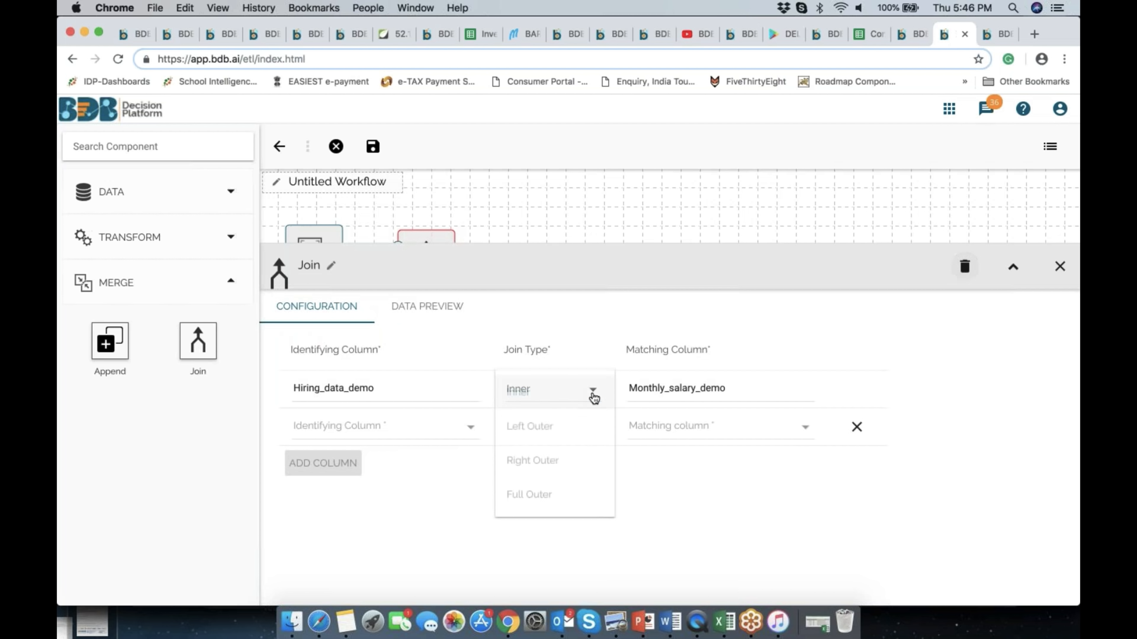
{"action": "left_click", "coordinate": [540, 429]}
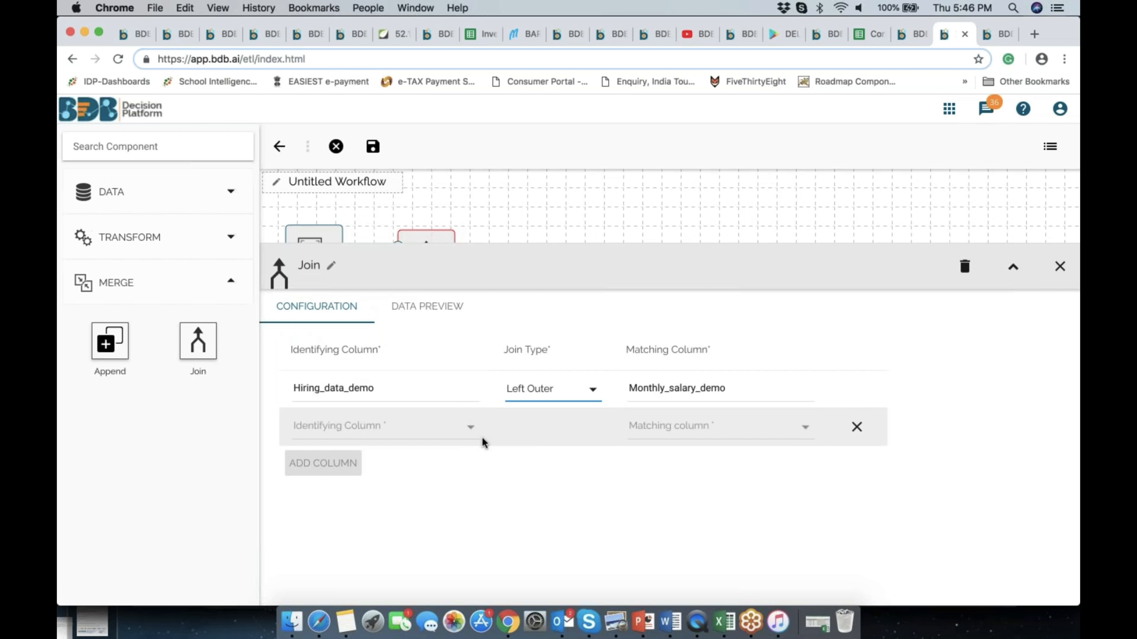
{"action": "left_click", "coordinate": [467, 430]}
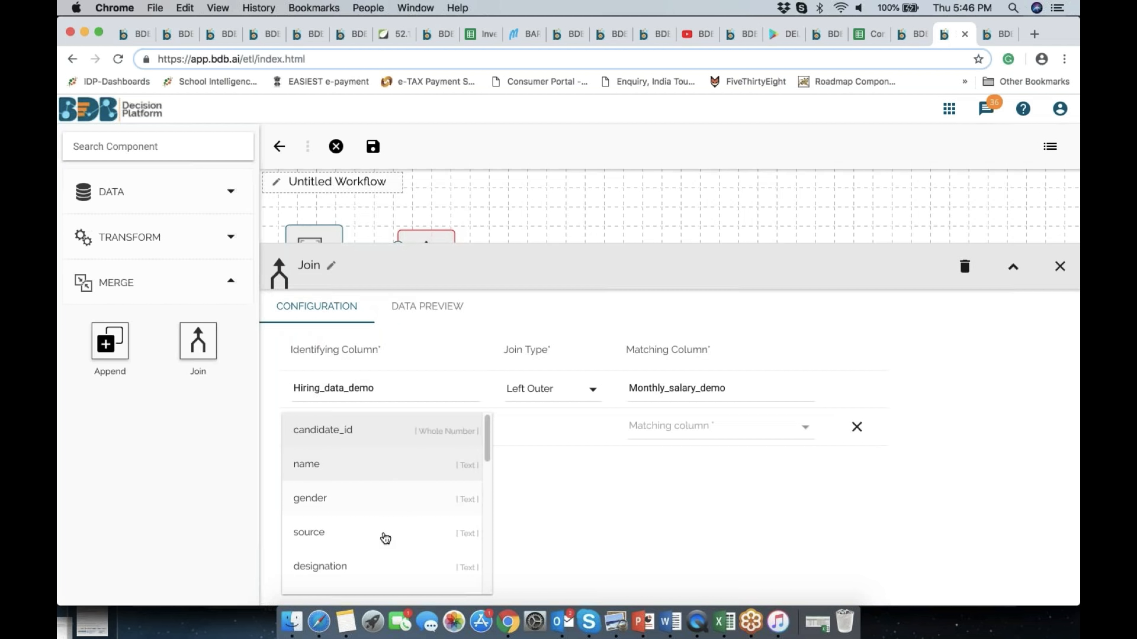
{"action": "left_click", "coordinate": [394, 430]}
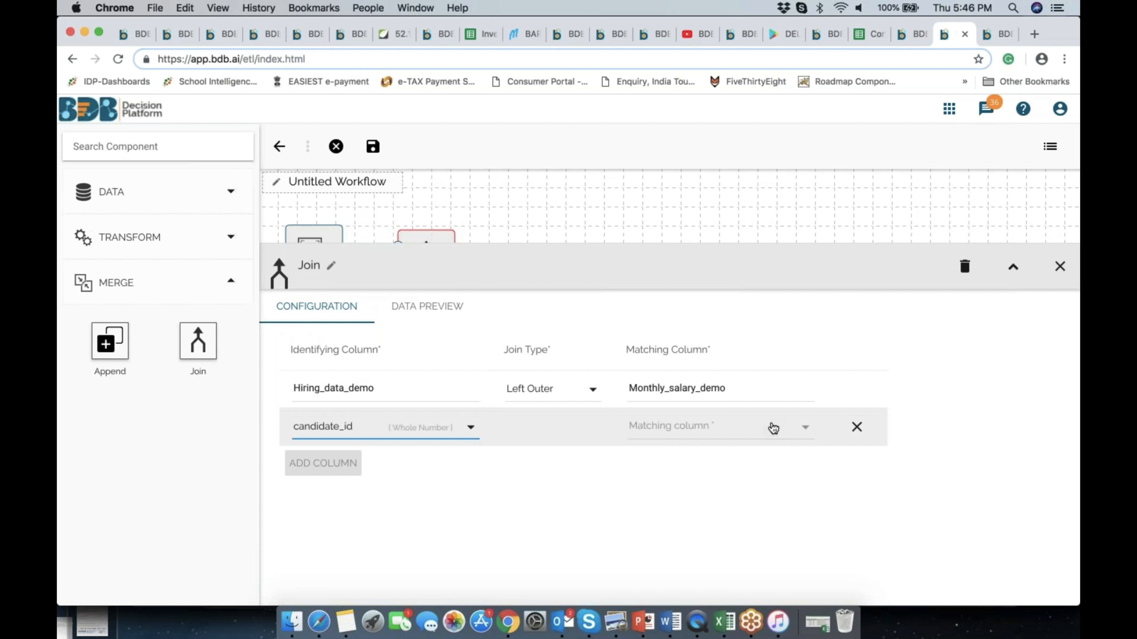
{"action": "left_click", "coordinate": [779, 431]}
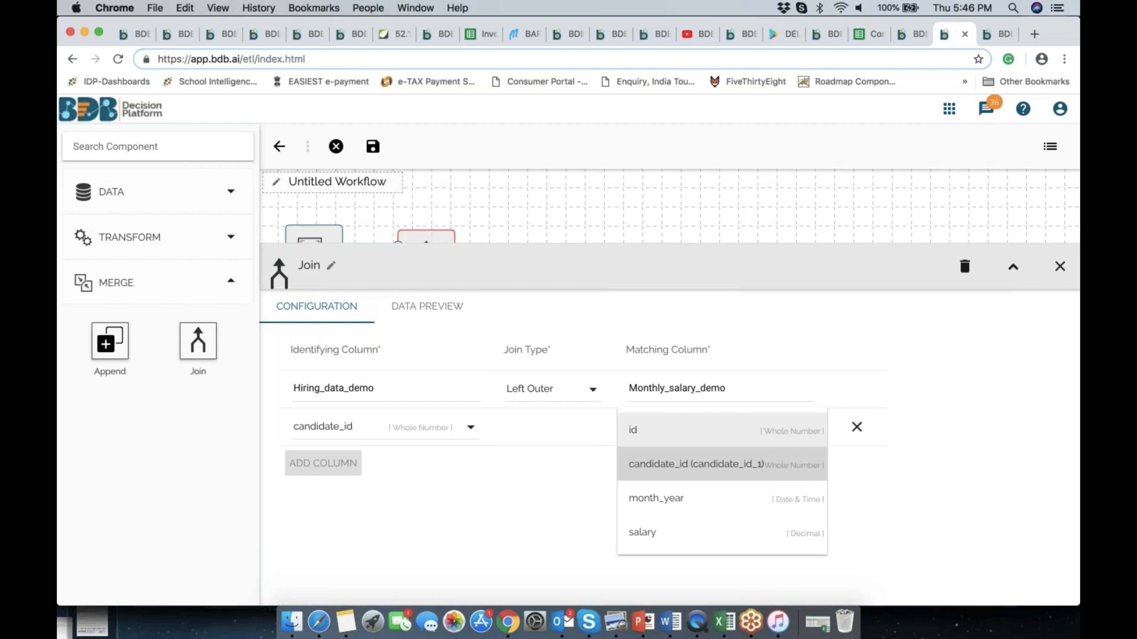
{"action": "left_click", "coordinate": [723, 466]}
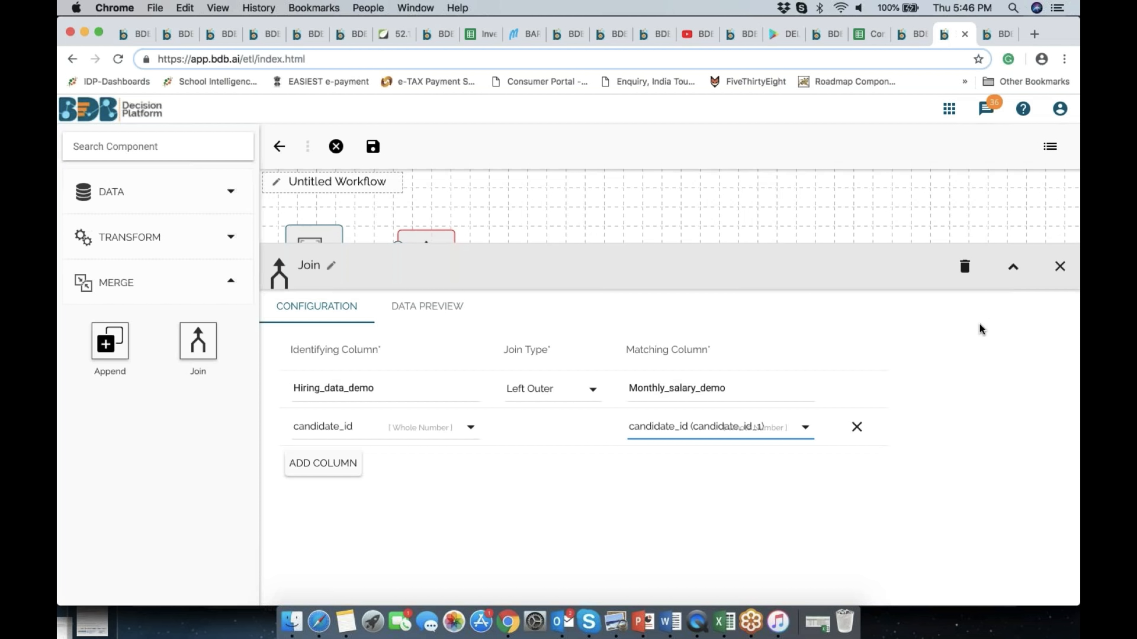
Step: Save the workflow as Experiment 2 in the workspace that carries its owner's name
{"action": "left_click", "coordinate": [372, 150]}
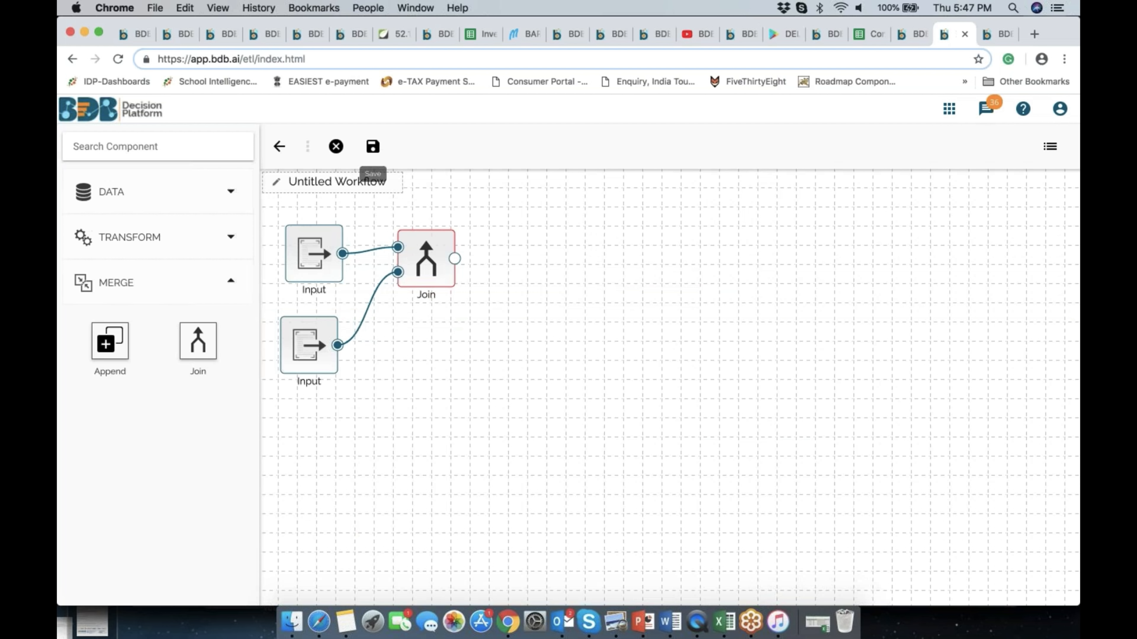
{"action": "left_click", "coordinate": [373, 148]}
{"action": "left_click", "coordinate": [470, 308]}
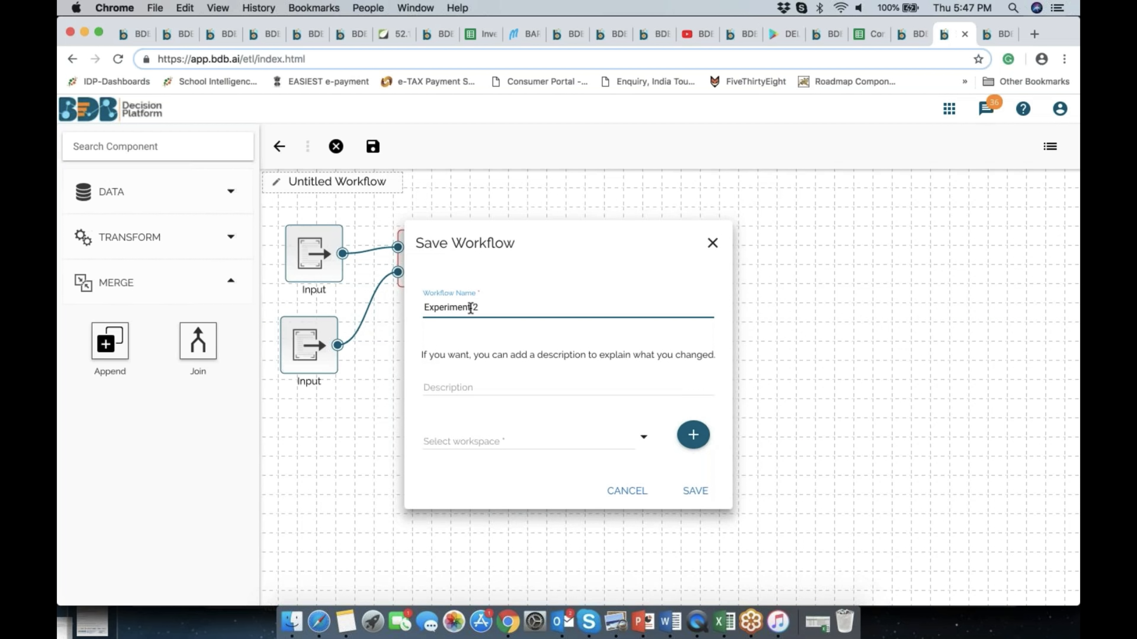
{"action": "left_click", "coordinate": [540, 447]}
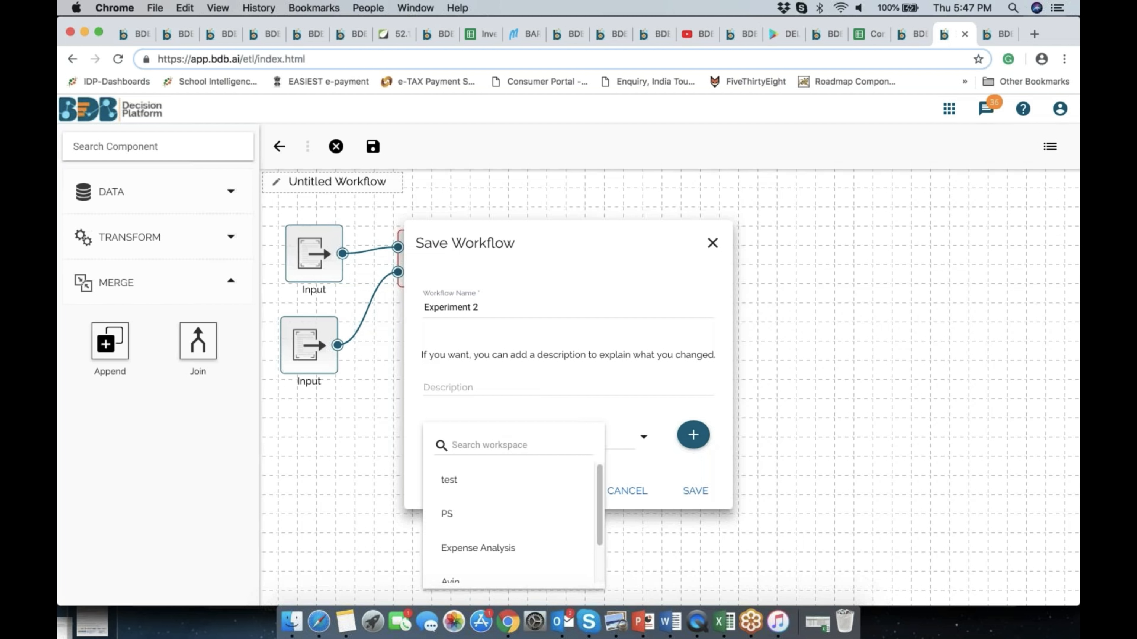
{"action": "scroll", "coordinate": [495, 526], "scroll_direction": "down", "scroll_amount": 2}
{"action": "left_click", "coordinate": [469, 538]}
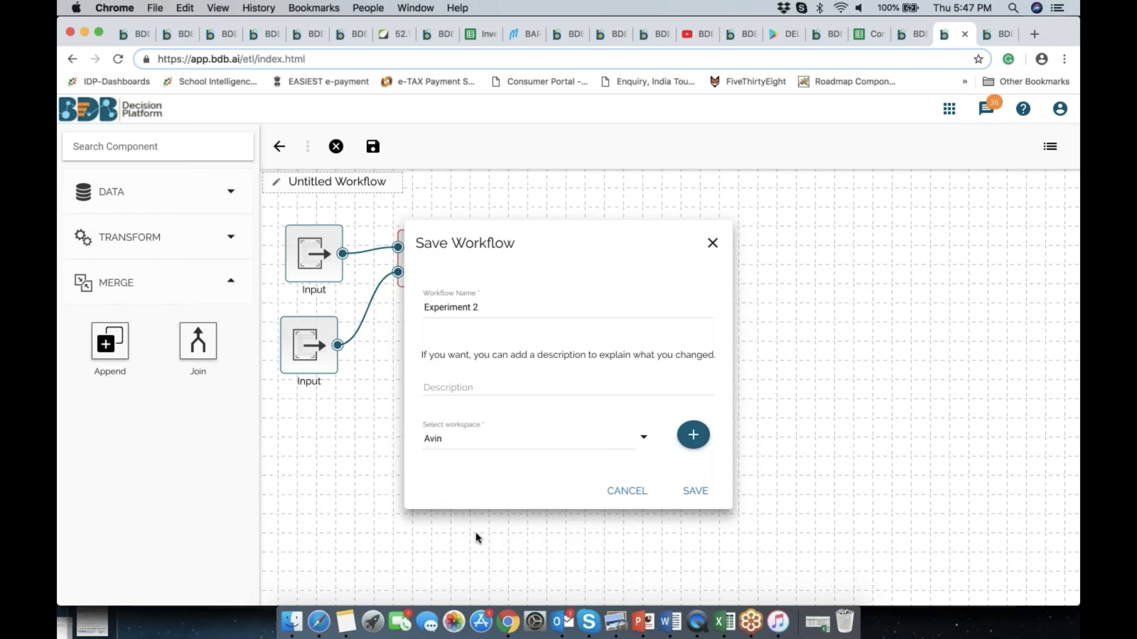
{"action": "left_click", "coordinate": [694, 490]}
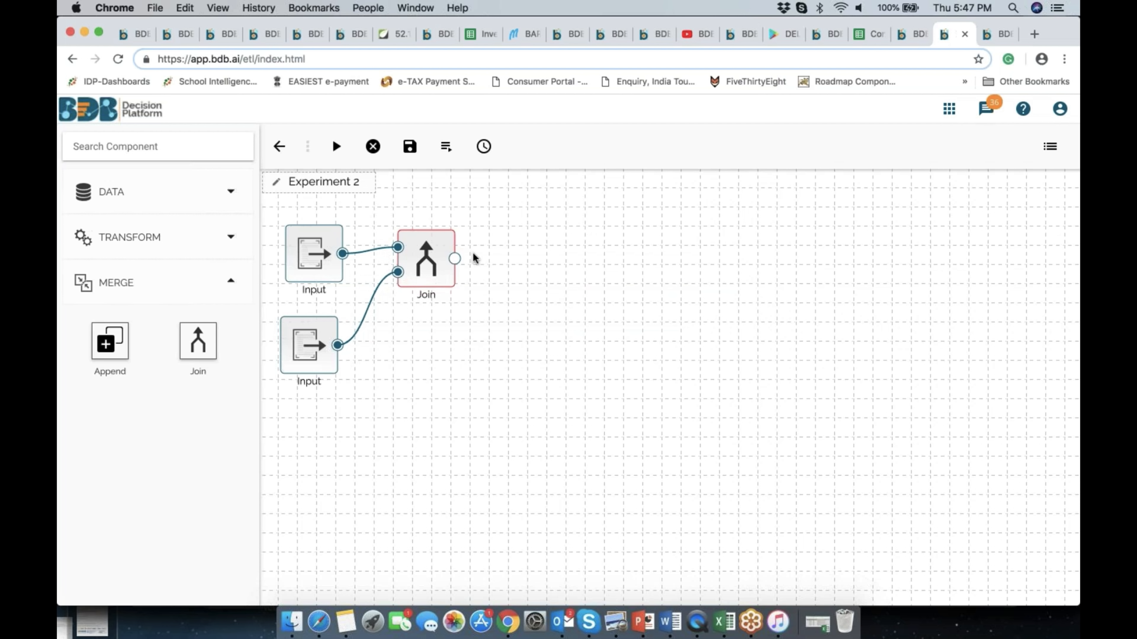
Step: Open Data Cleansing for the upper Input component's Hiring_data_demo query service, saving the Experiment 2 workflow on the way
{"action": "left_click", "coordinate": [316, 259]}
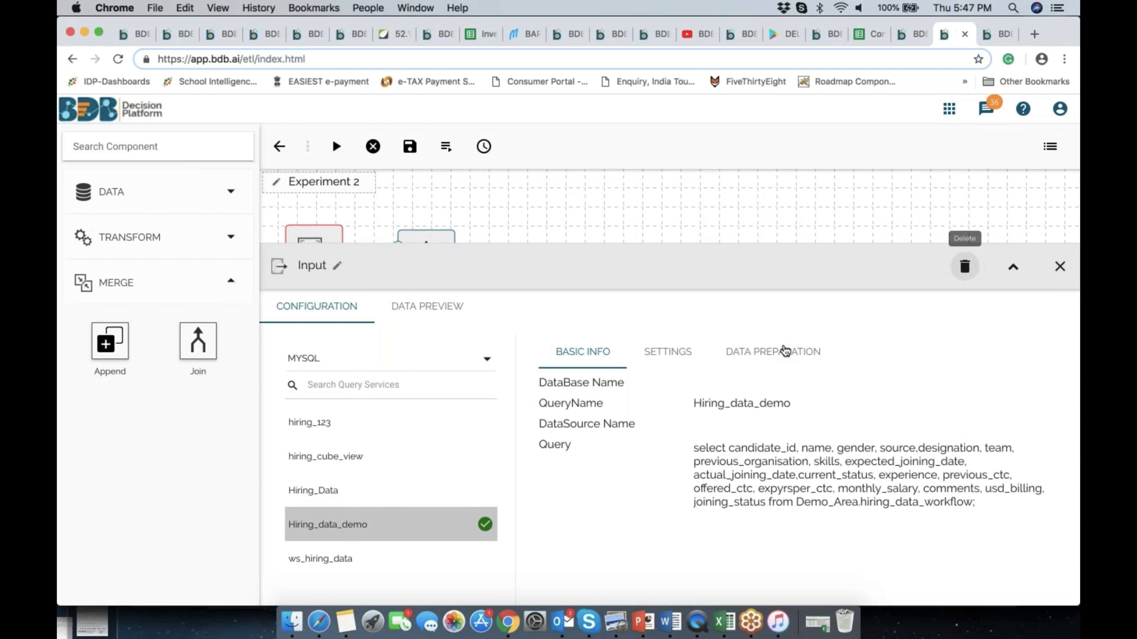
{"action": "left_click", "coordinate": [785, 351]}
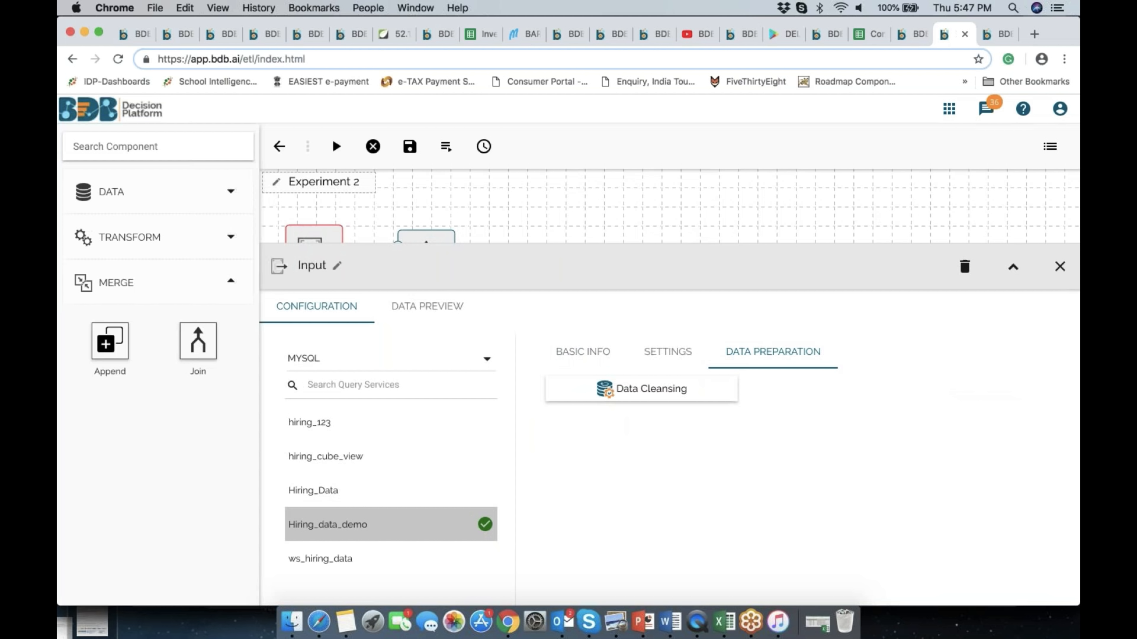
{"action": "left_click", "coordinate": [641, 389]}
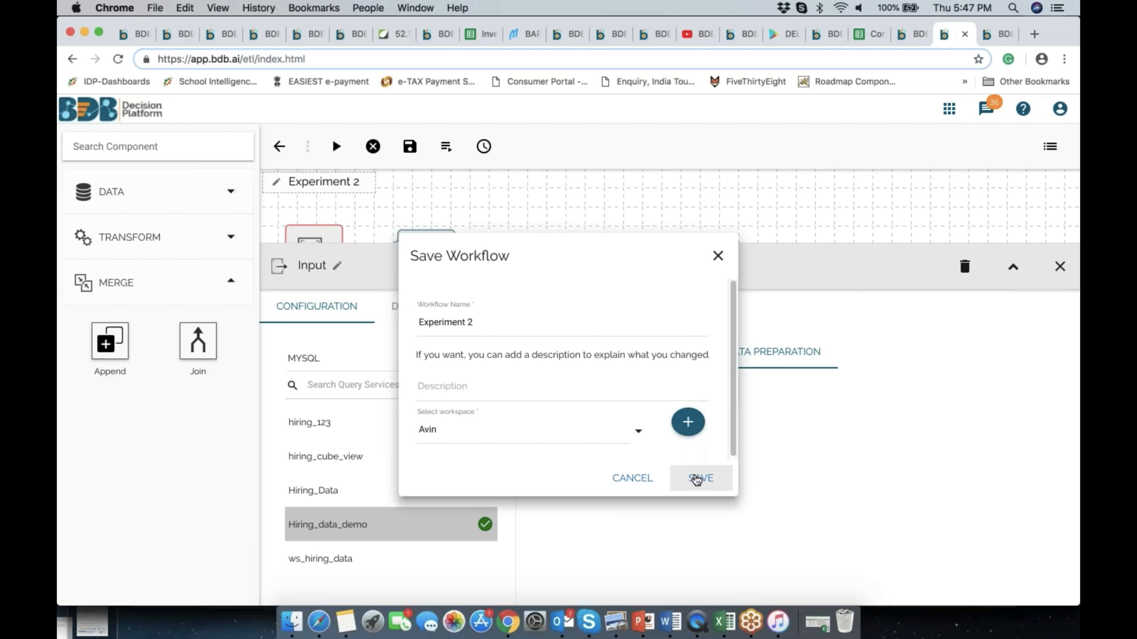
{"action": "left_click", "coordinate": [697, 479]}
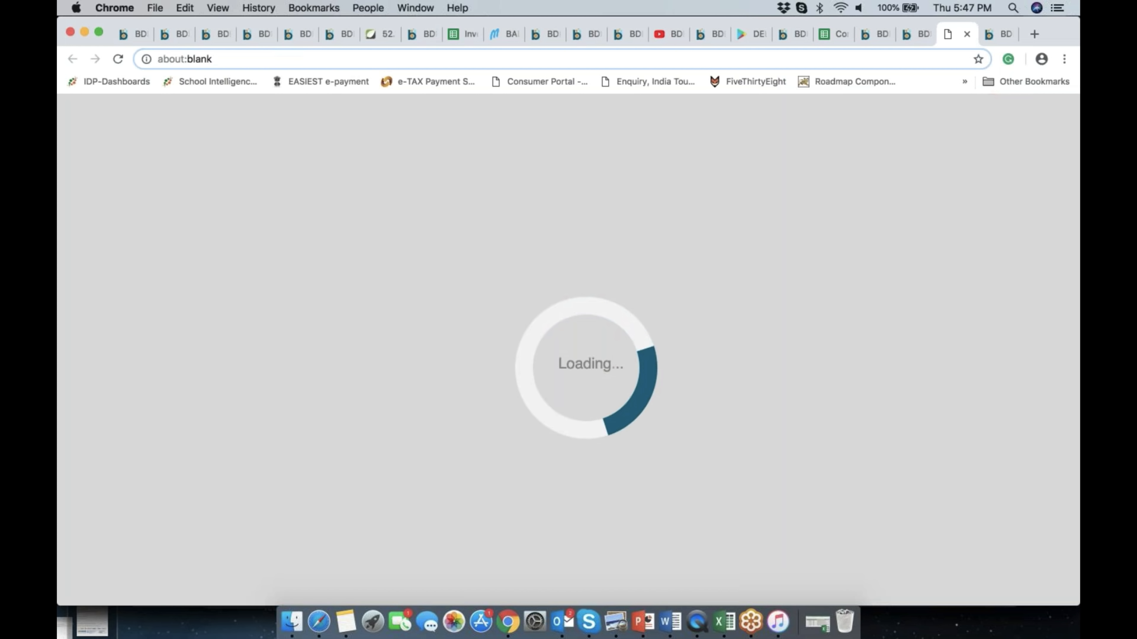
{"action": "left_click", "coordinate": [912, 34]}
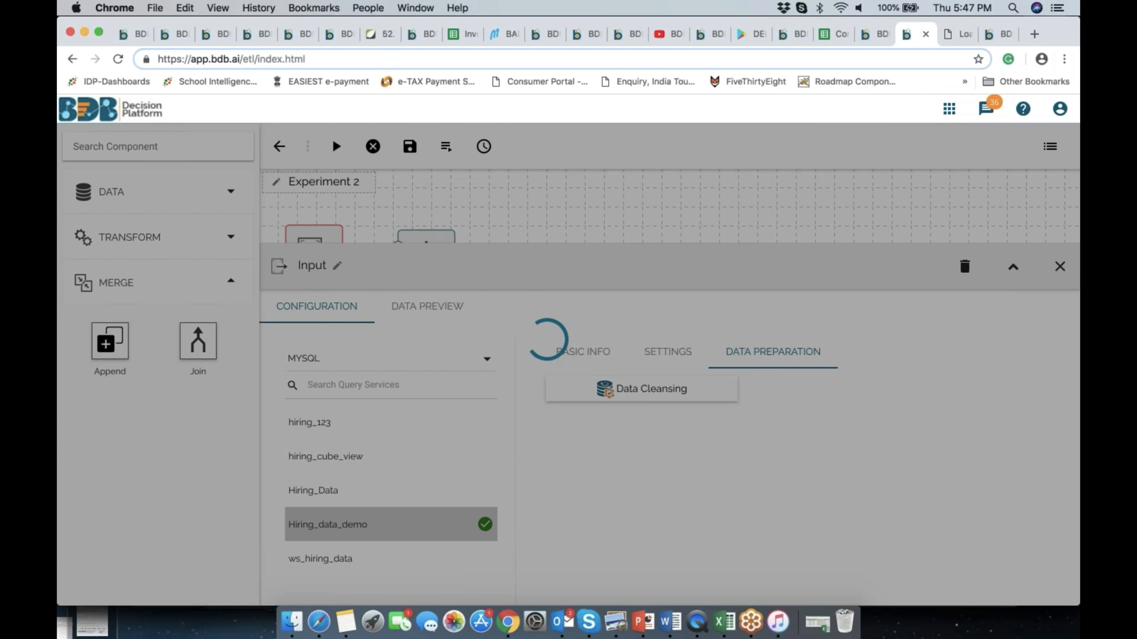
{"action": "left_click", "coordinate": [959, 35]}
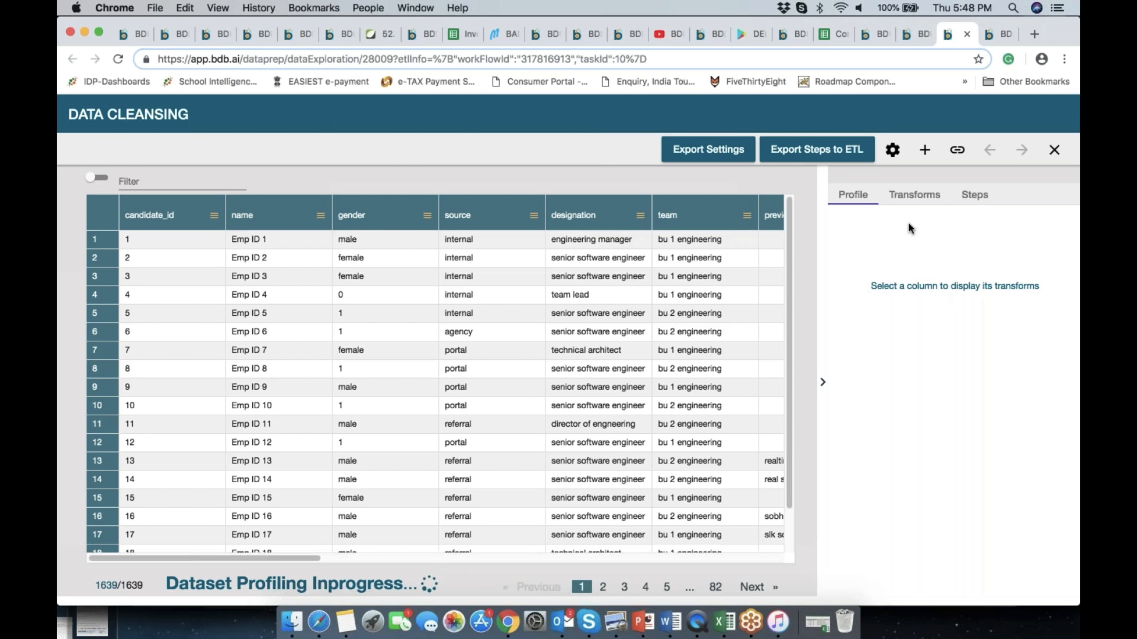
Step: Examine the available transforms, from column and date functions to string functions, along with the steps and profile views
{"action": "left_click", "coordinate": [918, 197]}
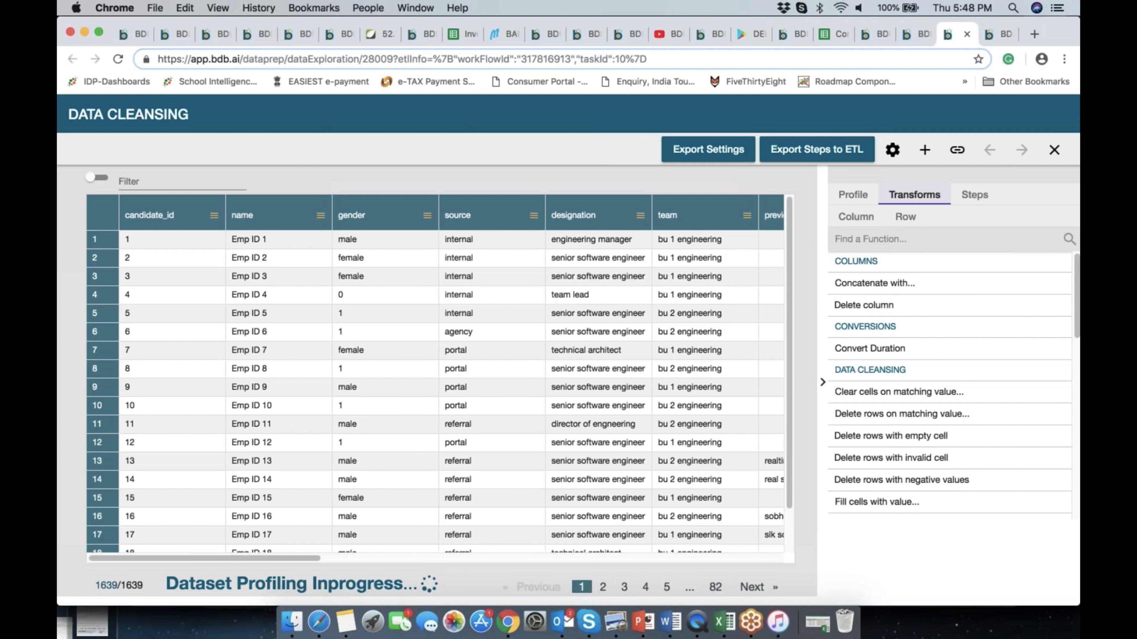
{"action": "scroll", "coordinate": [992, 330], "scroll_direction": "down", "scroll_amount": 5}
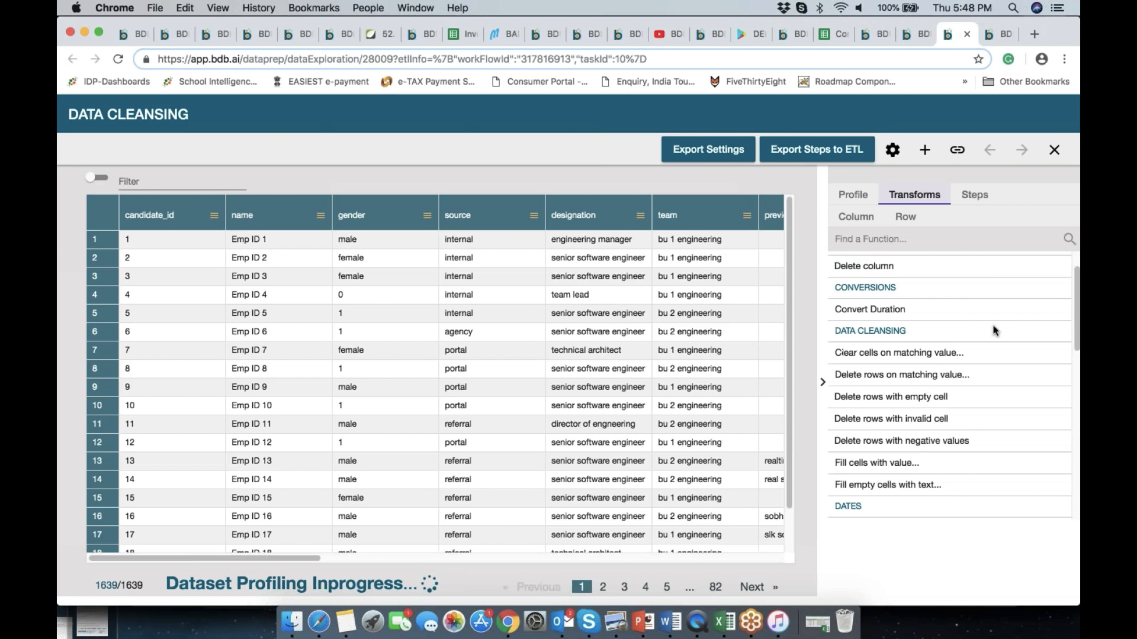
{"action": "scroll", "coordinate": [948, 385], "scroll_direction": "down", "scroll_amount": 5}
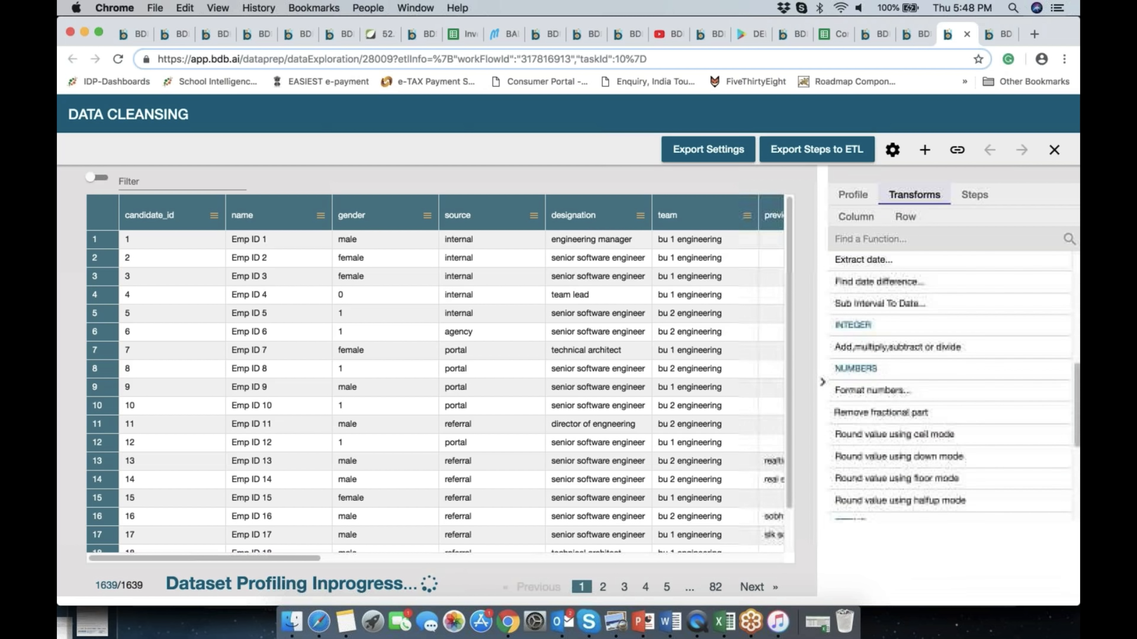
{"action": "scroll", "coordinate": [949, 385], "scroll_direction": "up", "scroll_amount": 7}
{"action": "scroll", "coordinate": [949, 385], "scroll_direction": "up", "scroll_amount": 3}
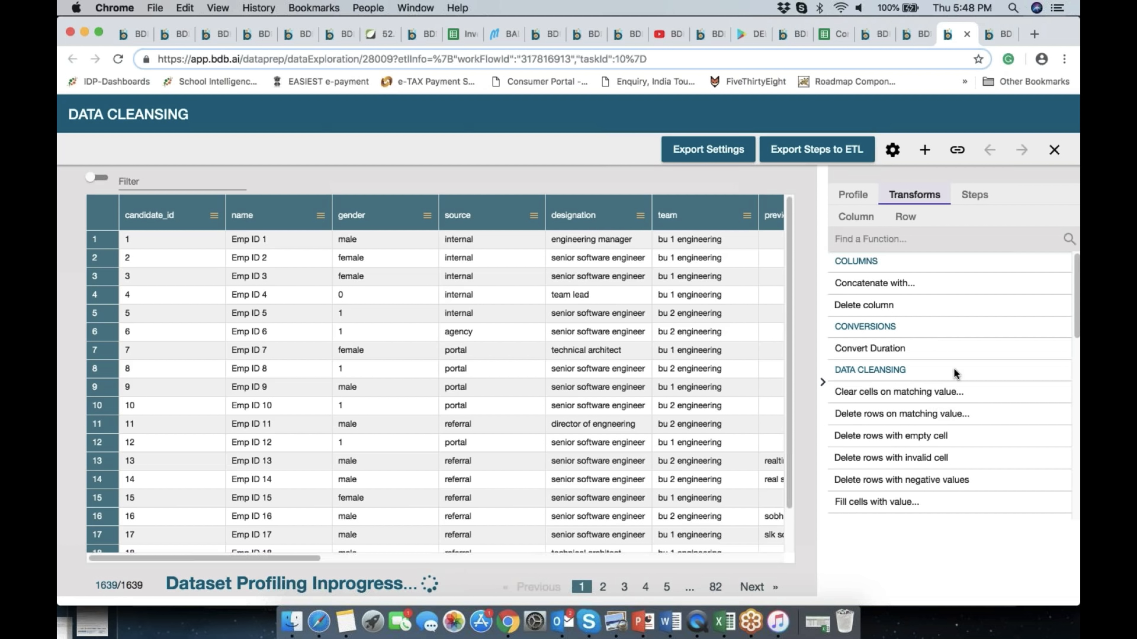
{"action": "scroll", "coordinate": [953, 368], "scroll_direction": "down", "scroll_amount": 4}
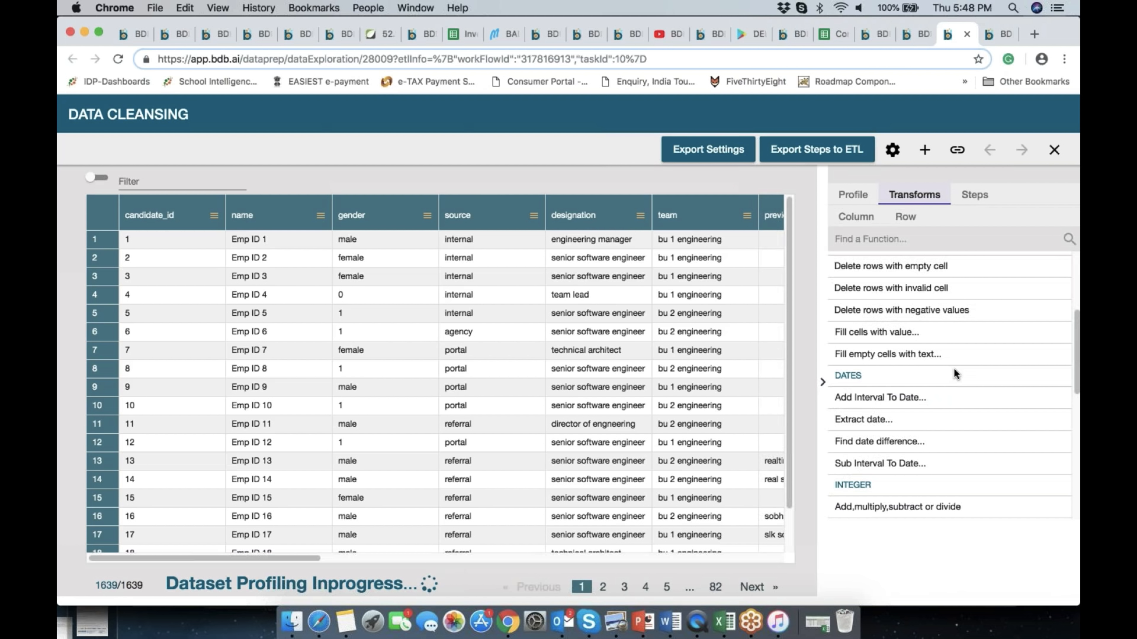
{"action": "scroll", "coordinate": [954, 374], "scroll_direction": "down", "scroll_amount": 3}
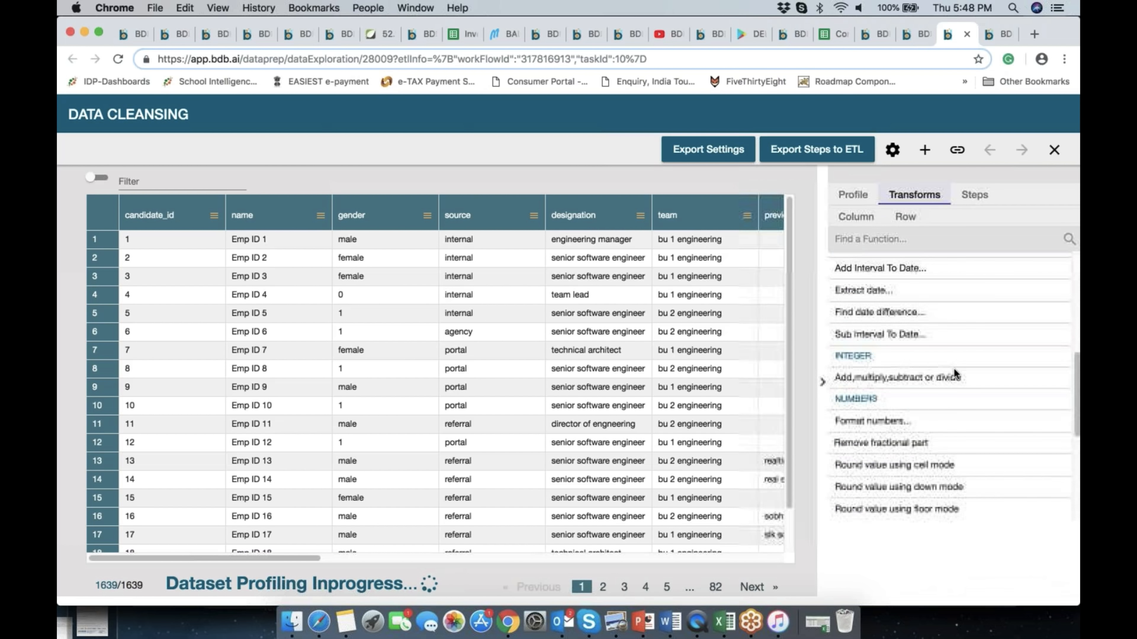
{"action": "scroll", "coordinate": [954, 371], "scroll_direction": "down", "scroll_amount": 3}
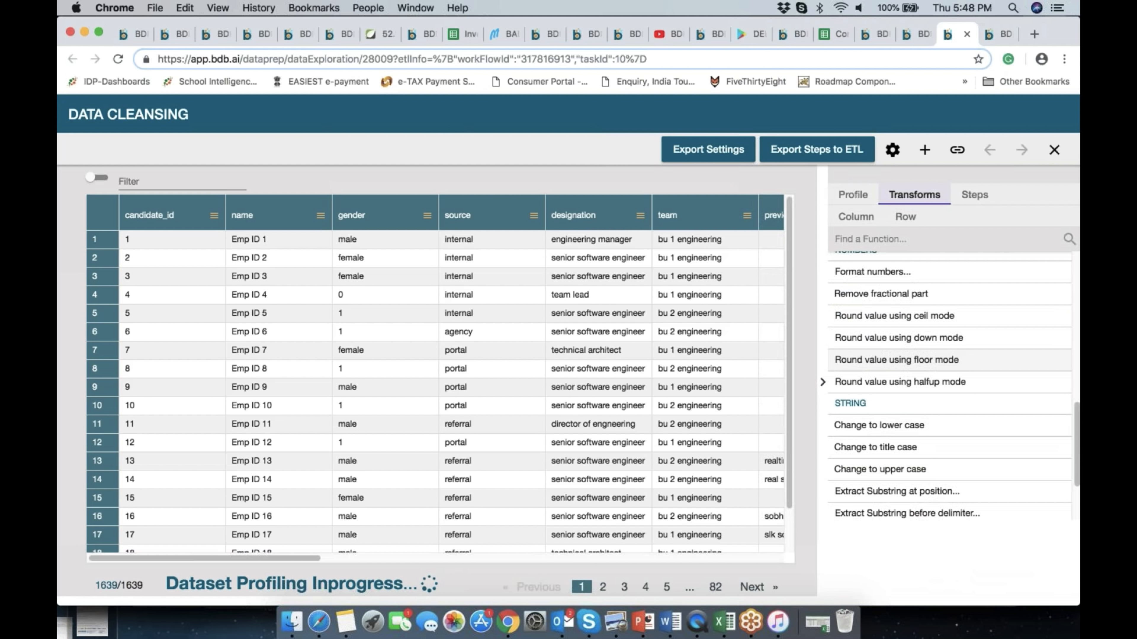
{"action": "scroll", "coordinate": [954, 374], "scroll_direction": "down", "scroll_amount": 2}
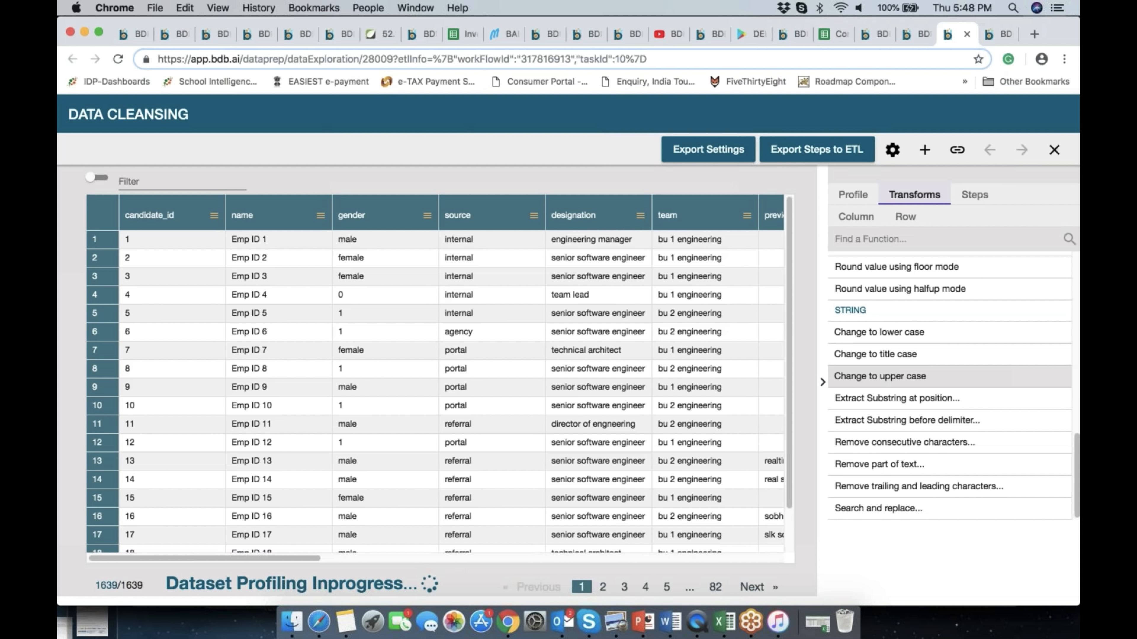
{"action": "left_click", "coordinate": [976, 195]}
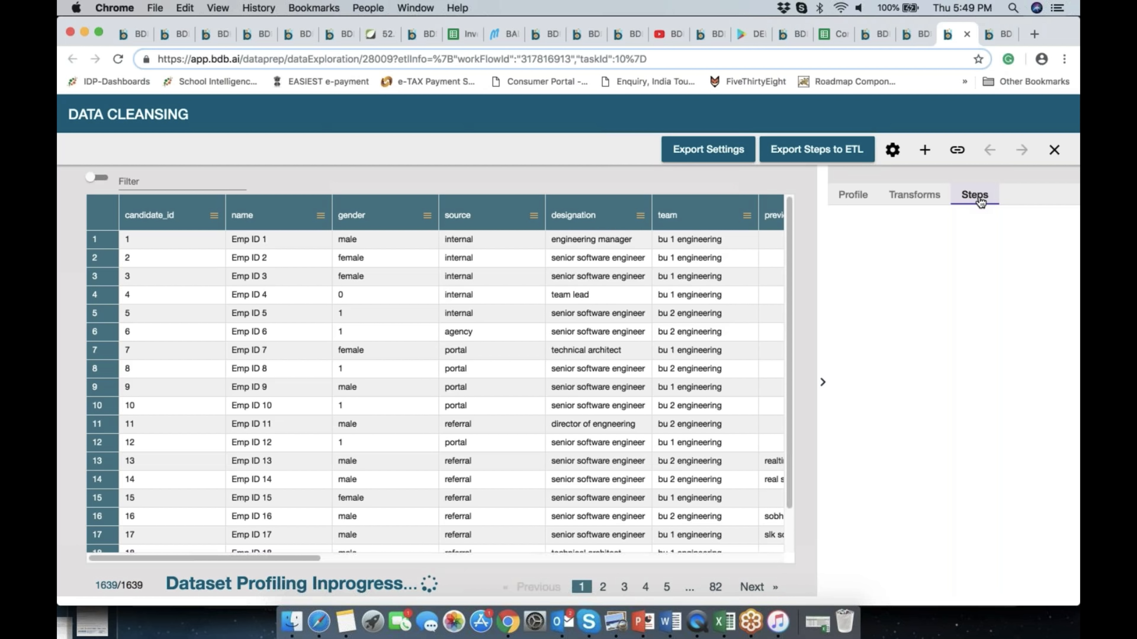
{"action": "left_click", "coordinate": [853, 197]}
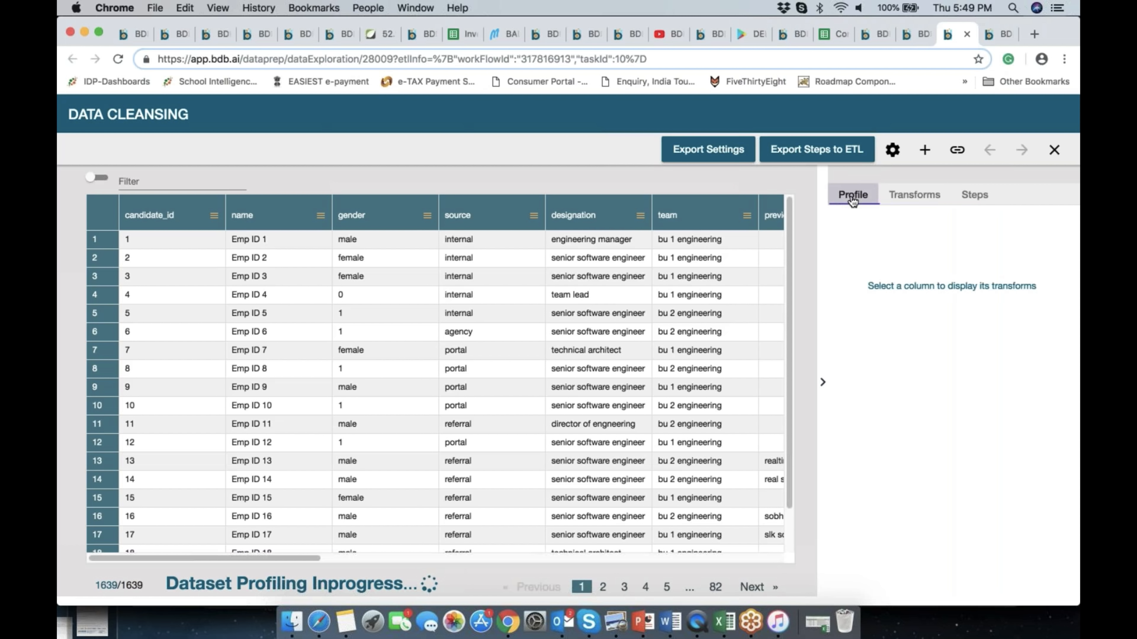
{"action": "left_click", "coordinate": [906, 200]}
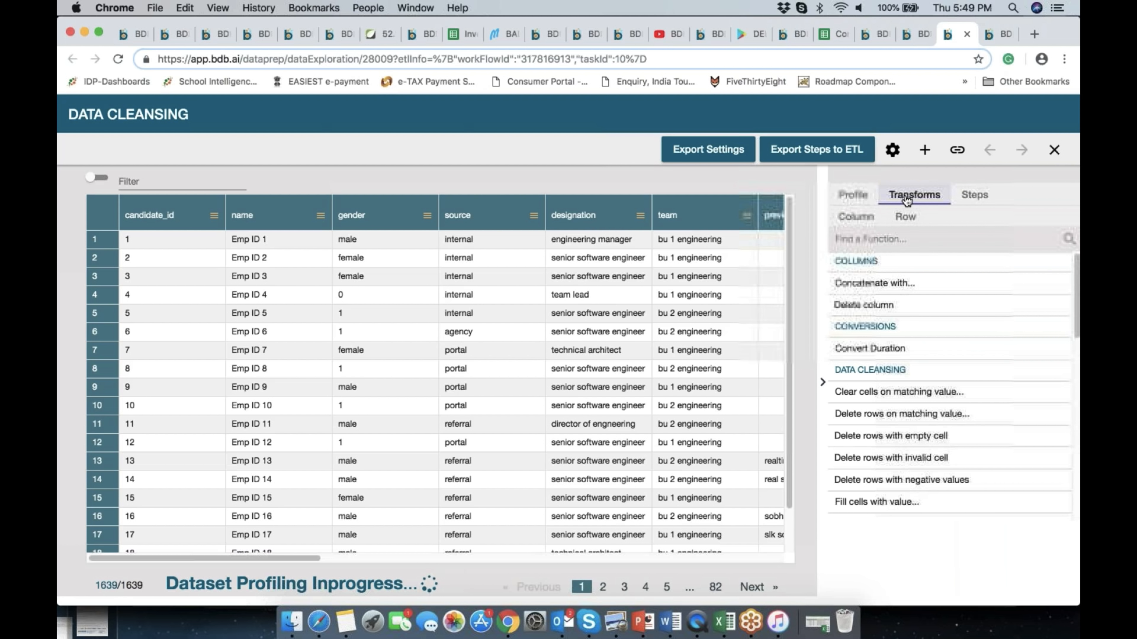
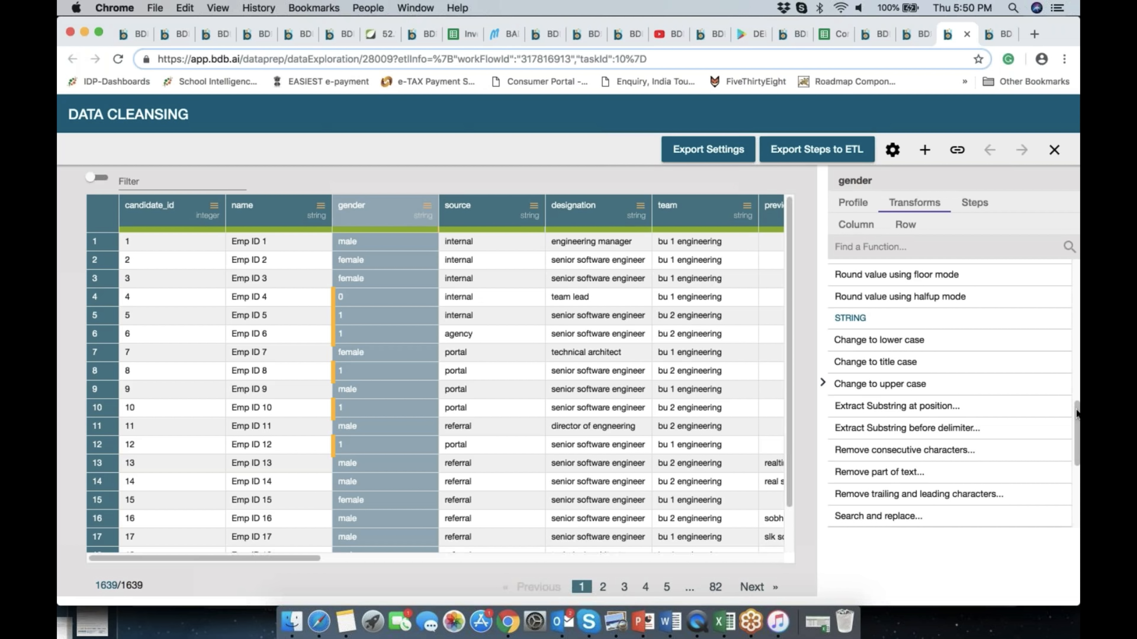
Step: Apply Search and replace to the gender column, replacing cells that equal 0 with Male
{"action": "left_click_drag", "start_coordinate": [1070, 403], "coordinate": [1077, 491]}
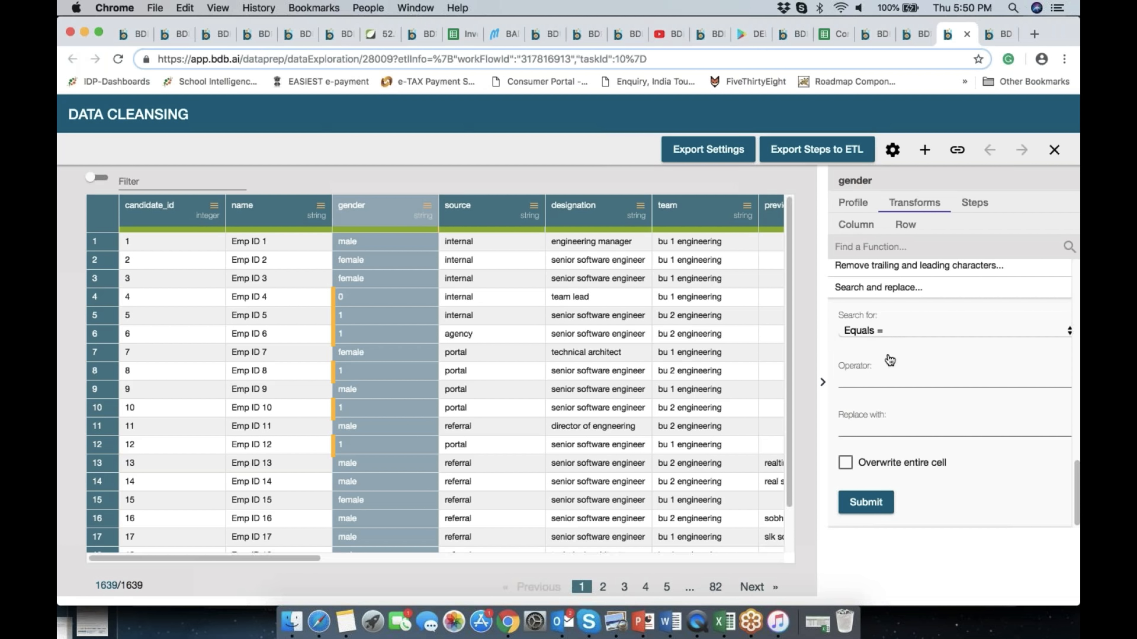
{"action": "left_click", "coordinate": [871, 383]}
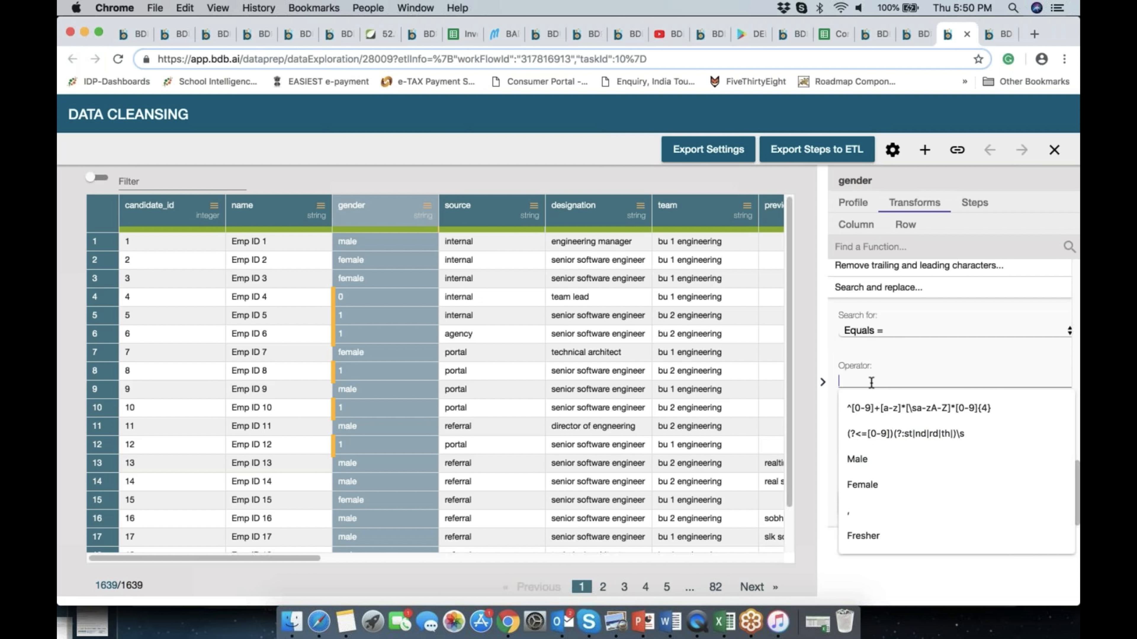
{"action": "type", "text": "0"}
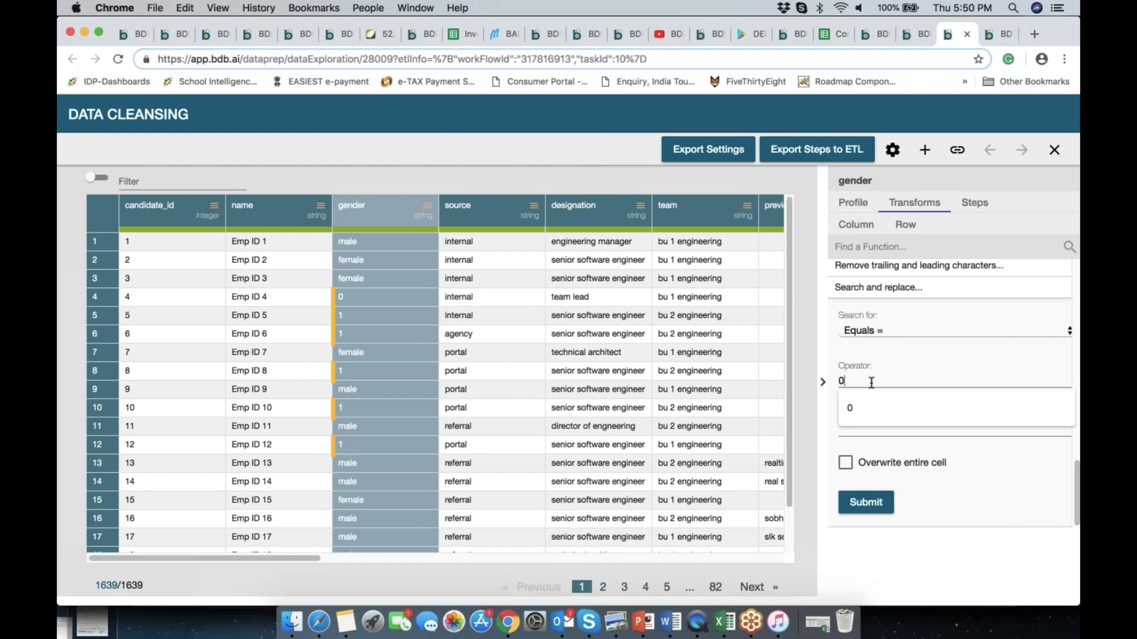
{"action": "left_click", "coordinate": [857, 432]}
{"action": "type", "text": "Male"}
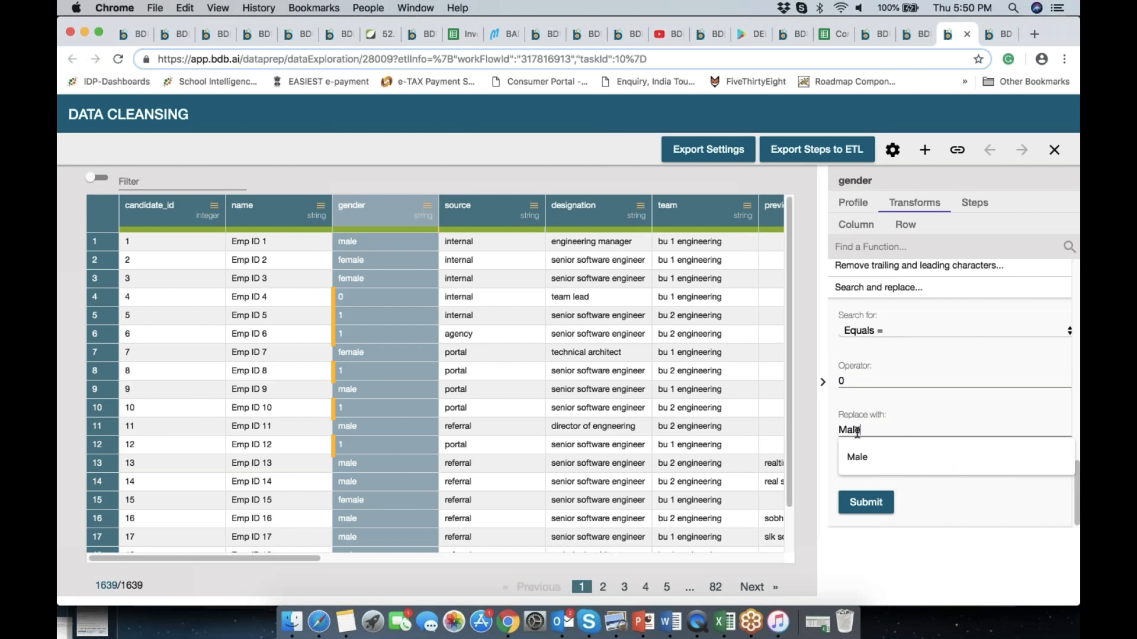
{"action": "left_click", "coordinate": [865, 502]}
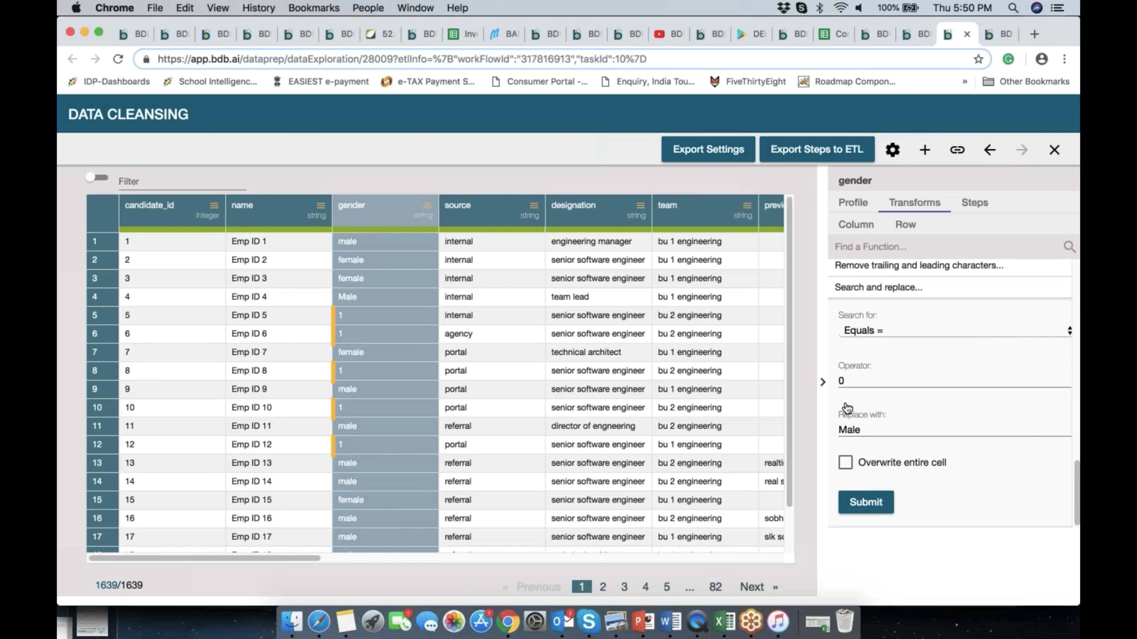
Step: Apply Search and replace to the gender column, replacing cells that equal 1 with Female
{"action": "left_click_drag", "start_coordinate": [777, 590], "coordinate": [837, 386]}
{"action": "left_click", "coordinate": [839, 384]}
{"action": "left_click", "coordinate": [840, 381]}
{"action": "key", "text": "BackSpace"}
{"action": "double_click", "coordinate": [866, 431]}
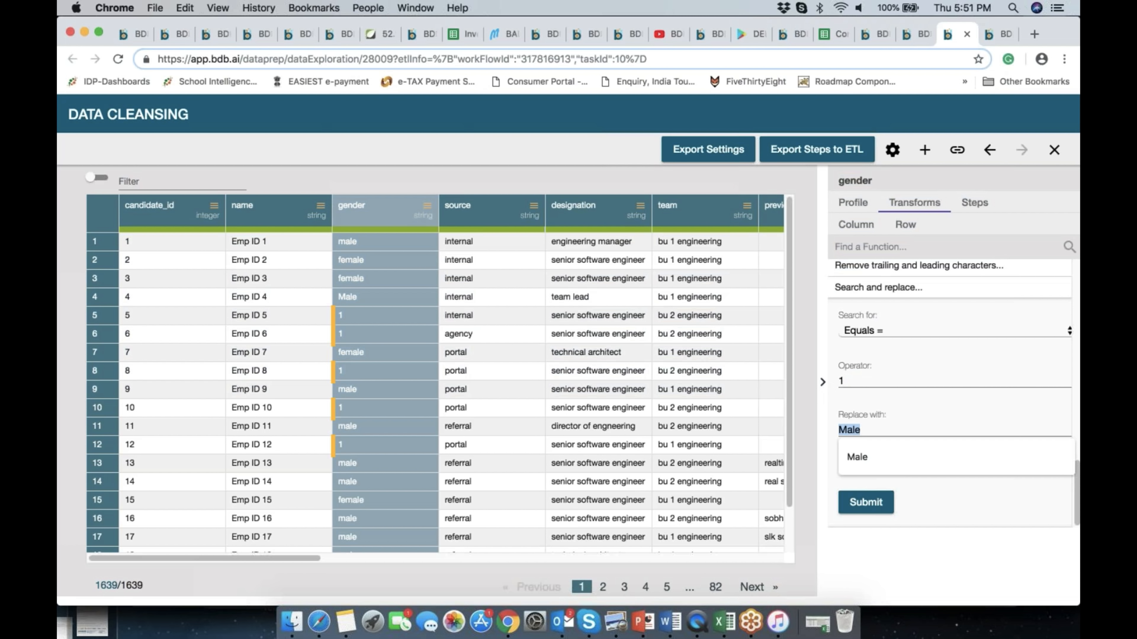
{"action": "type", "text": "Fem"}
{"action": "left_click", "coordinate": [865, 503]}
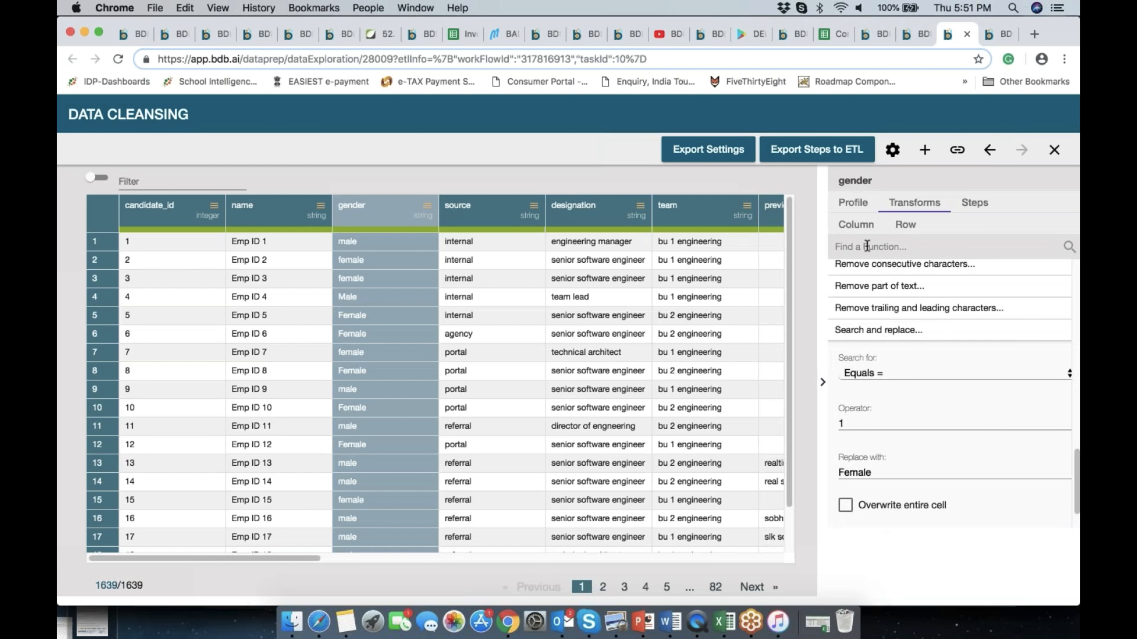
Step: Find the title case transform with the search text "tit" and apply it to the gender and source columns
{"action": "left_click", "coordinate": [867, 245]}
{"action": "type", "text": "tit"}
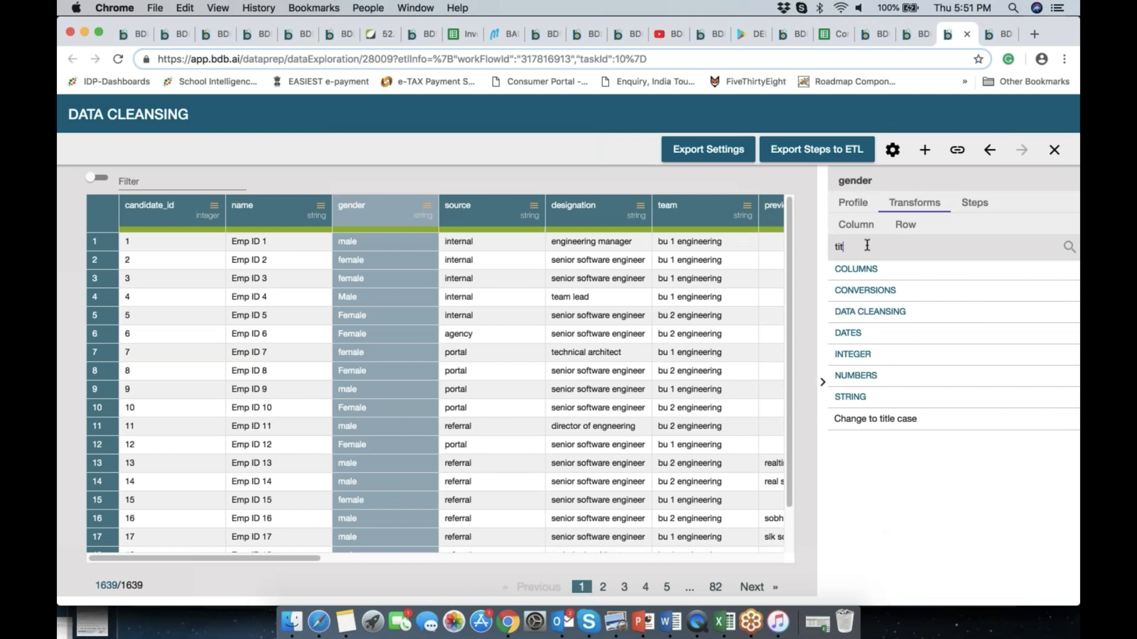
{"action": "left_click", "coordinate": [854, 421]}
{"action": "left_click", "coordinate": [479, 215]}
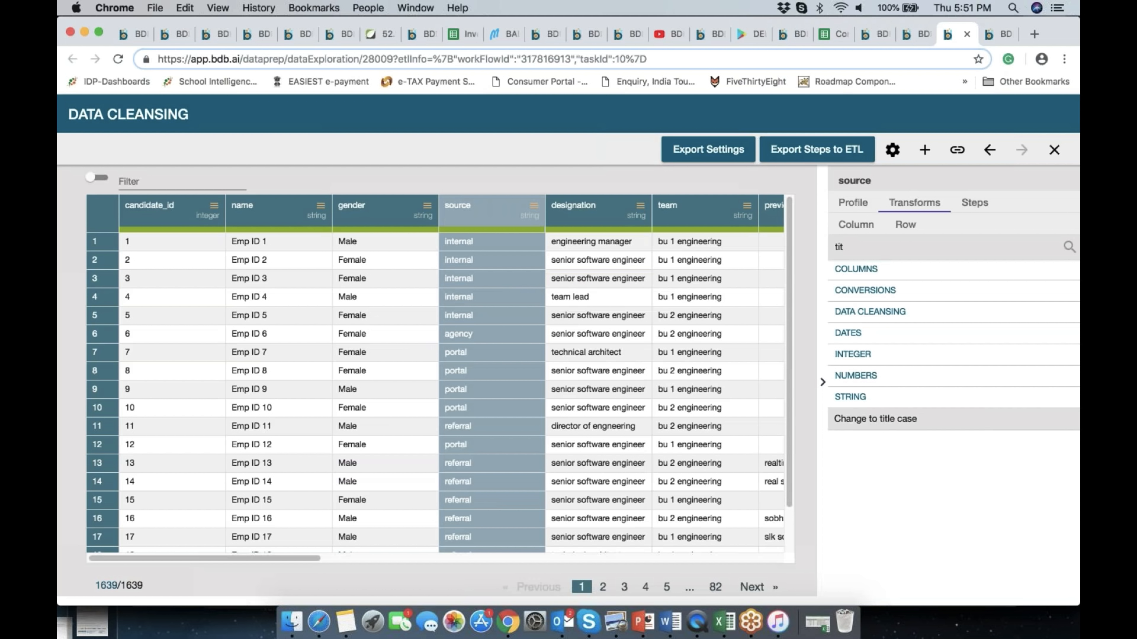
{"action": "left_click", "coordinate": [878, 420]}
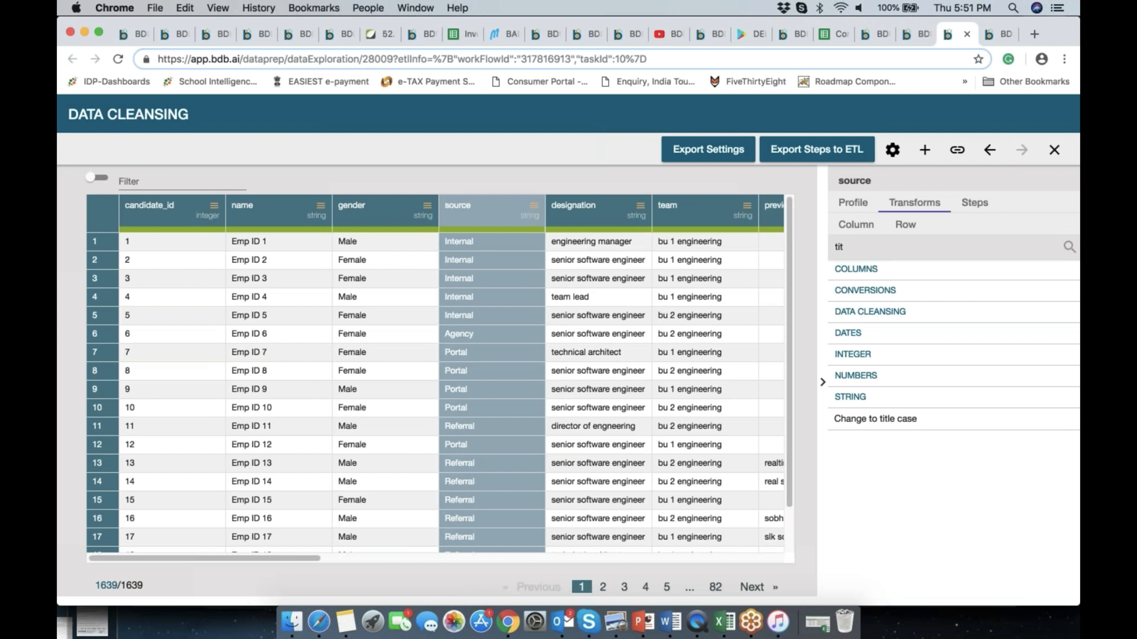
Step: Change the values in the designation and team columns to title case
{"action": "left_click", "coordinate": [601, 219]}
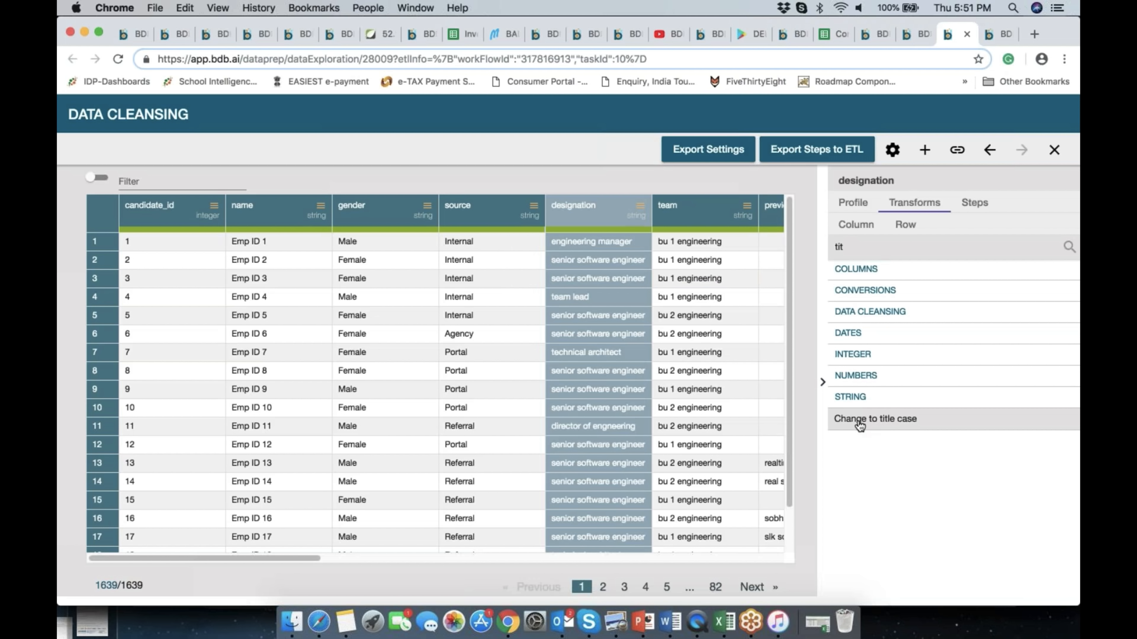
{"action": "left_click", "coordinate": [858, 421]}
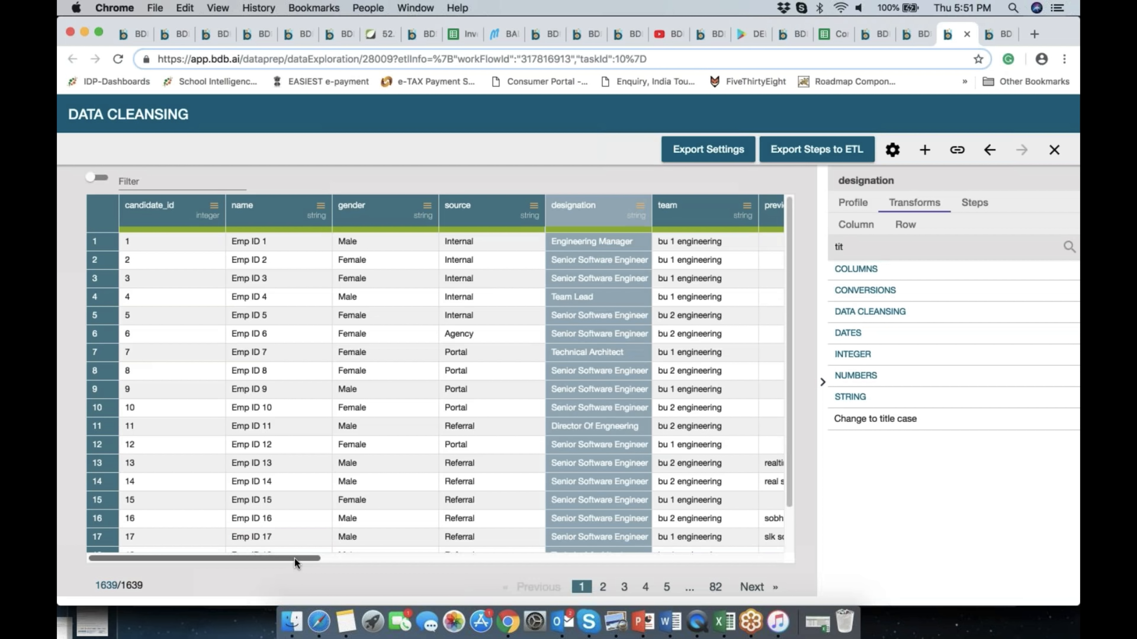
{"action": "left_click_drag", "start_coordinate": [294, 559], "coordinate": [342, 557]}
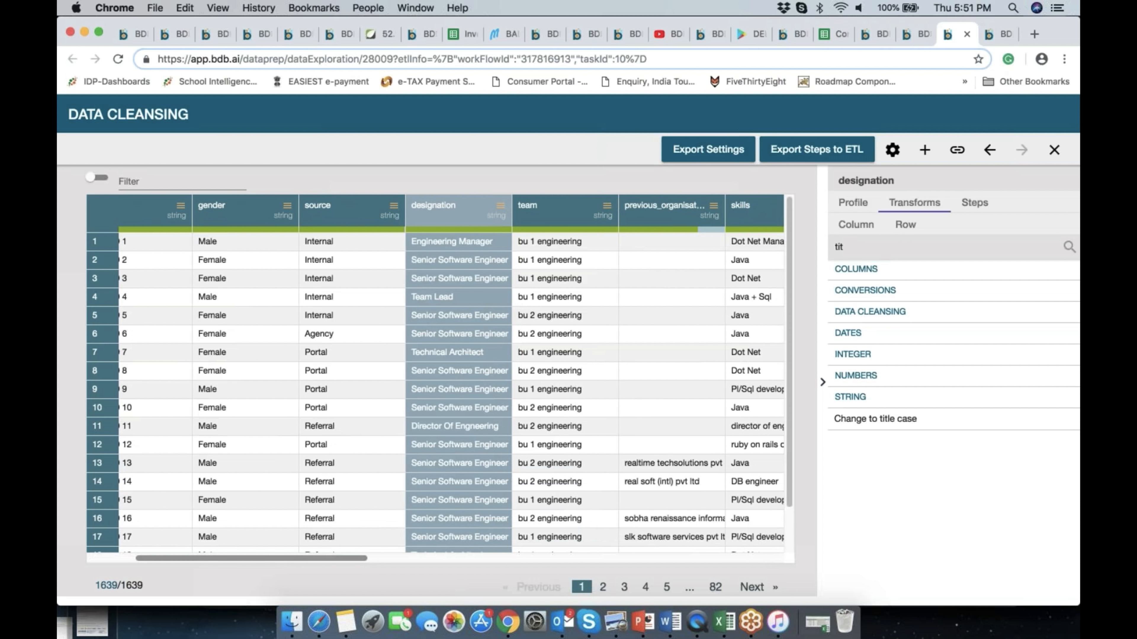
{"action": "left_click", "coordinate": [541, 205]}
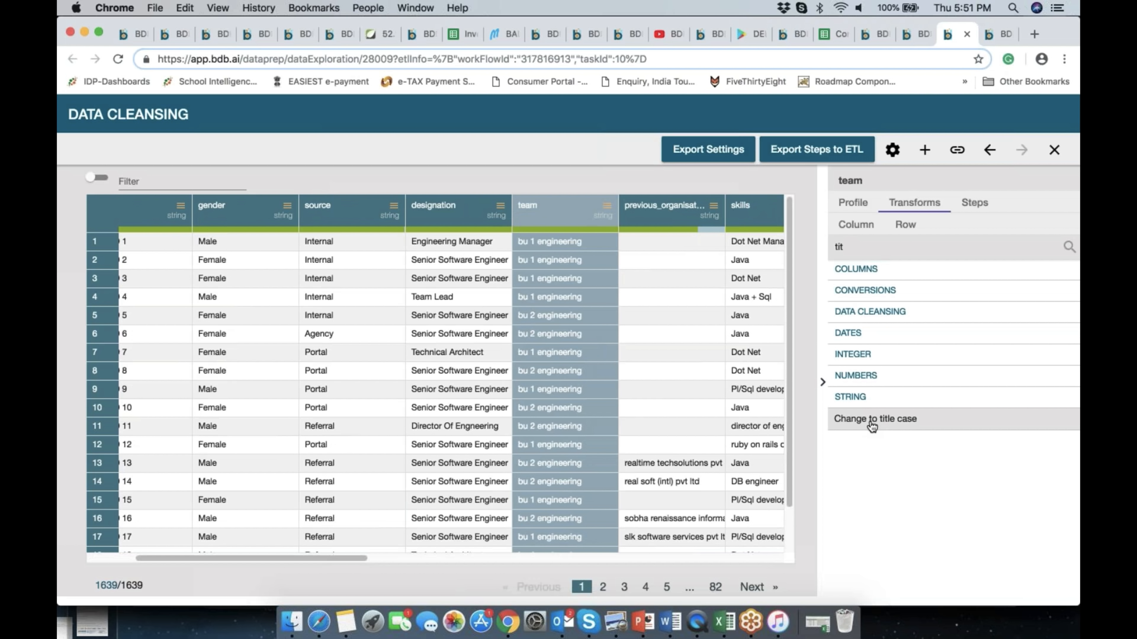
{"action": "left_click", "coordinate": [872, 423]}
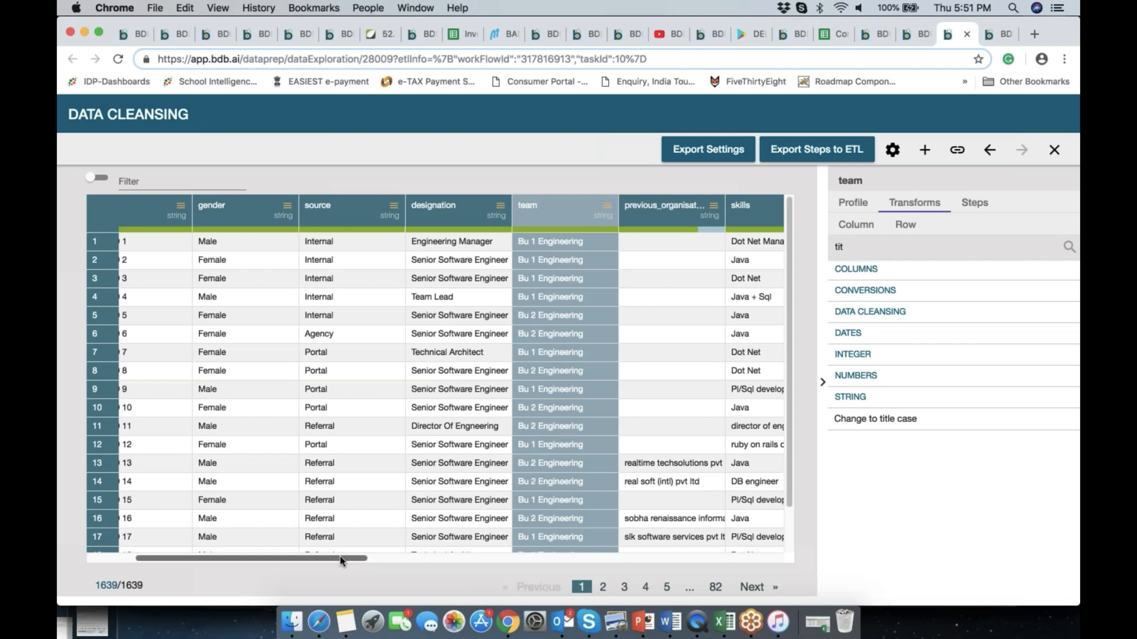
Step: Set up Search and replace on the actual_joining_date column with Regex matching and the pattern (?<=[0-9])(?:st|nd|rd|th|)\s
{"action": "left_click_drag", "start_coordinate": [340, 556], "coordinate": [534, 558]}
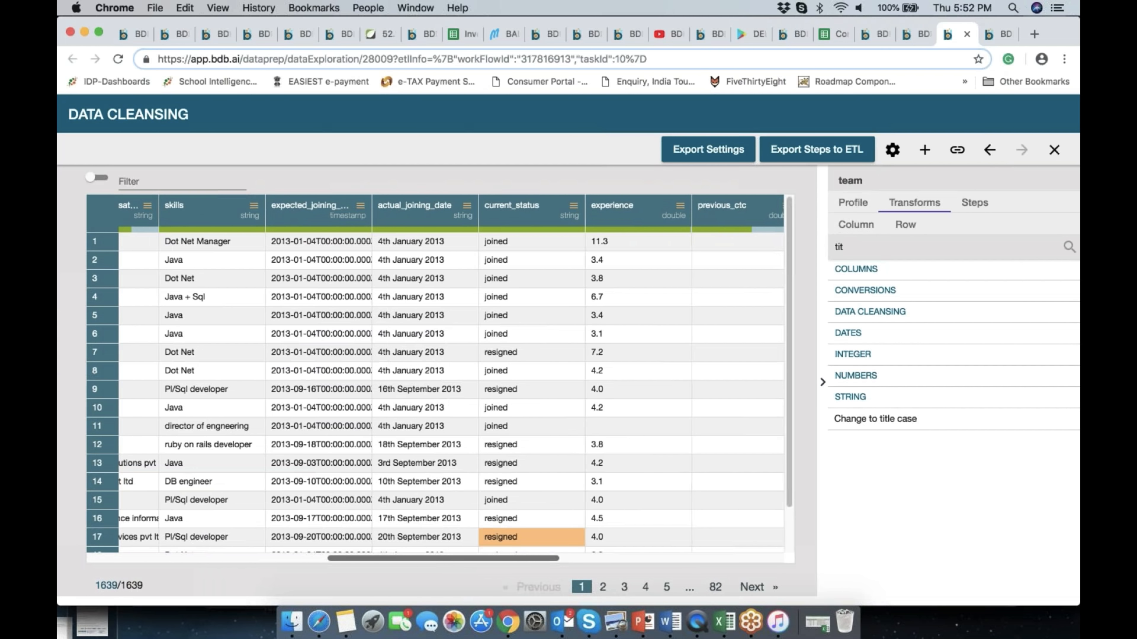
{"action": "left_click", "coordinate": [410, 218]}
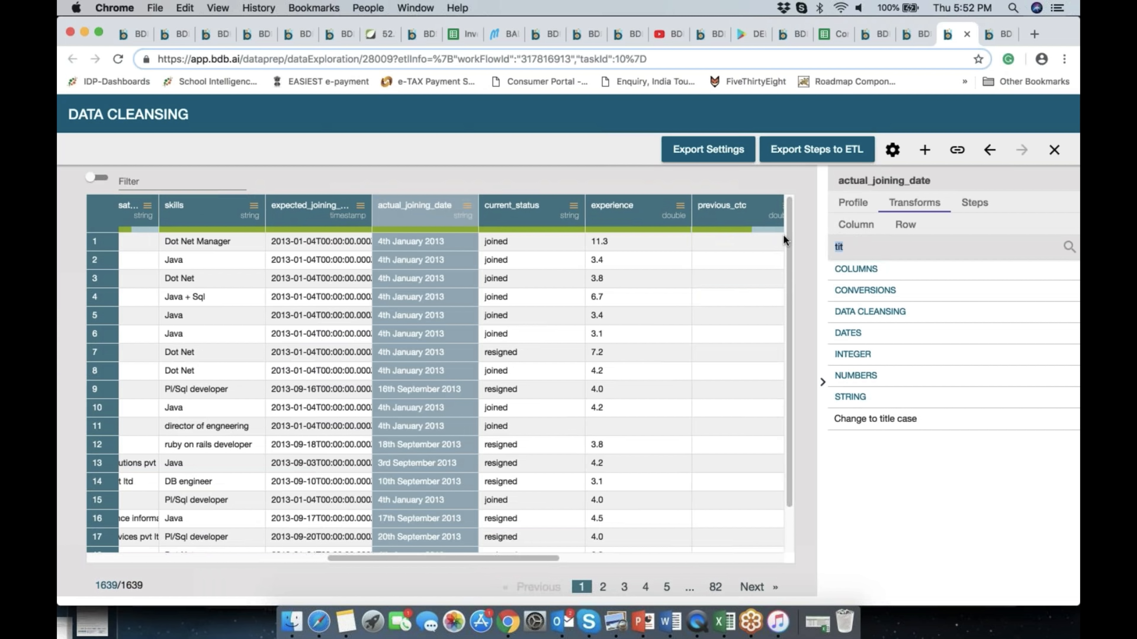
{"action": "key", "text": "BackSpace"}
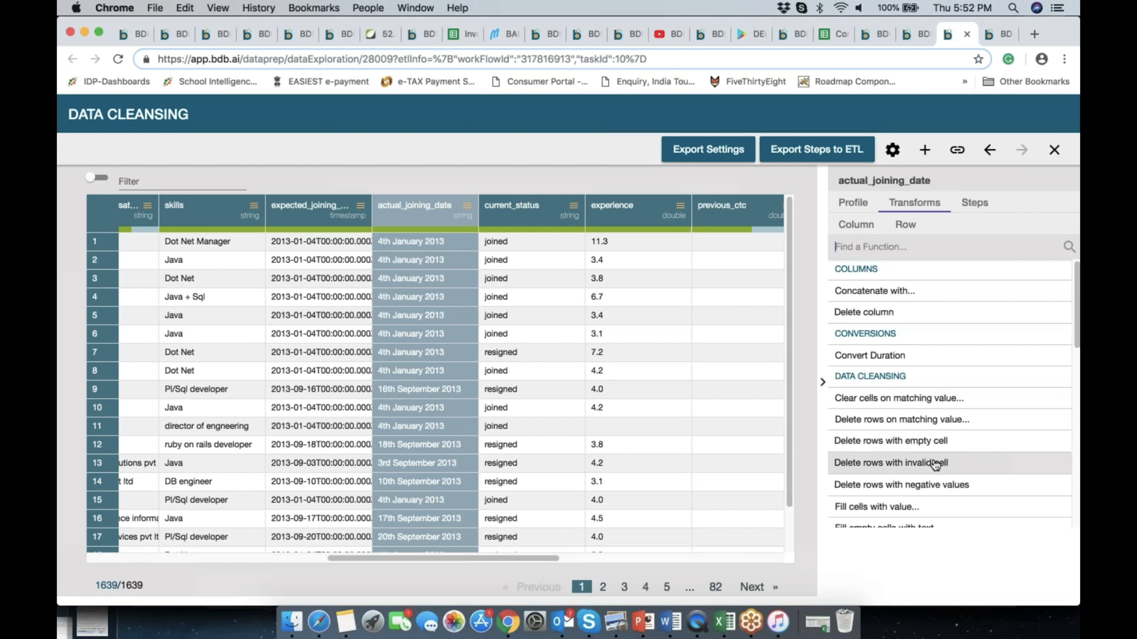
{"action": "scroll", "coordinate": [934, 465], "scroll_direction": "down", "scroll_amount": 10}
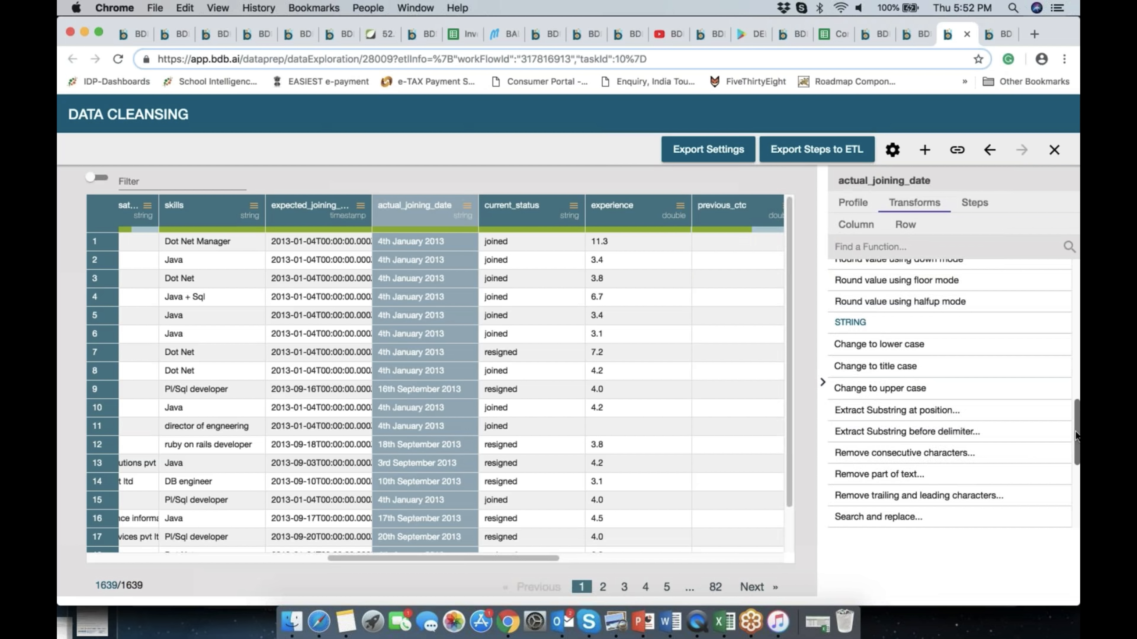
{"action": "left_click_drag", "start_coordinate": [1076, 435], "coordinate": [1078, 518]}
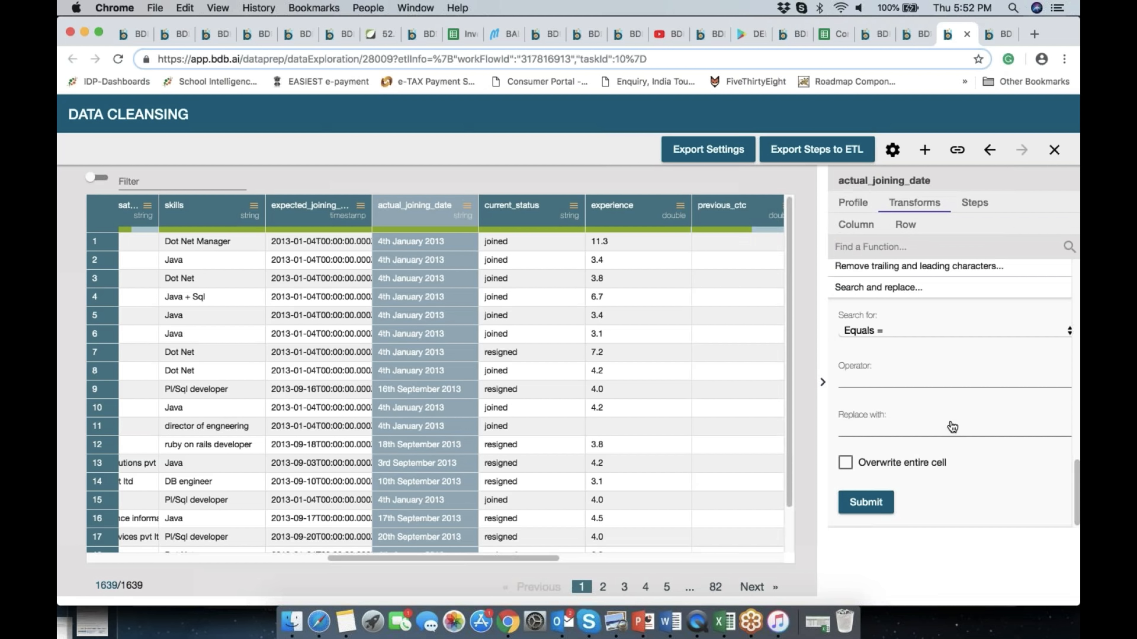
{"action": "left_click", "coordinate": [923, 329]}
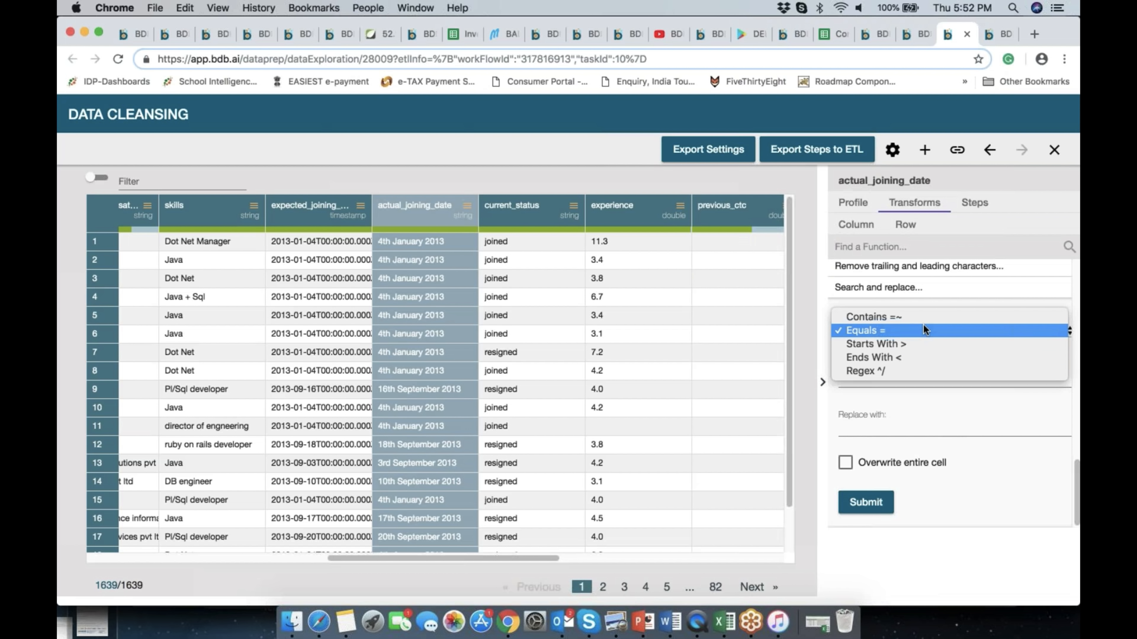
{"action": "left_click", "coordinate": [891, 369]}
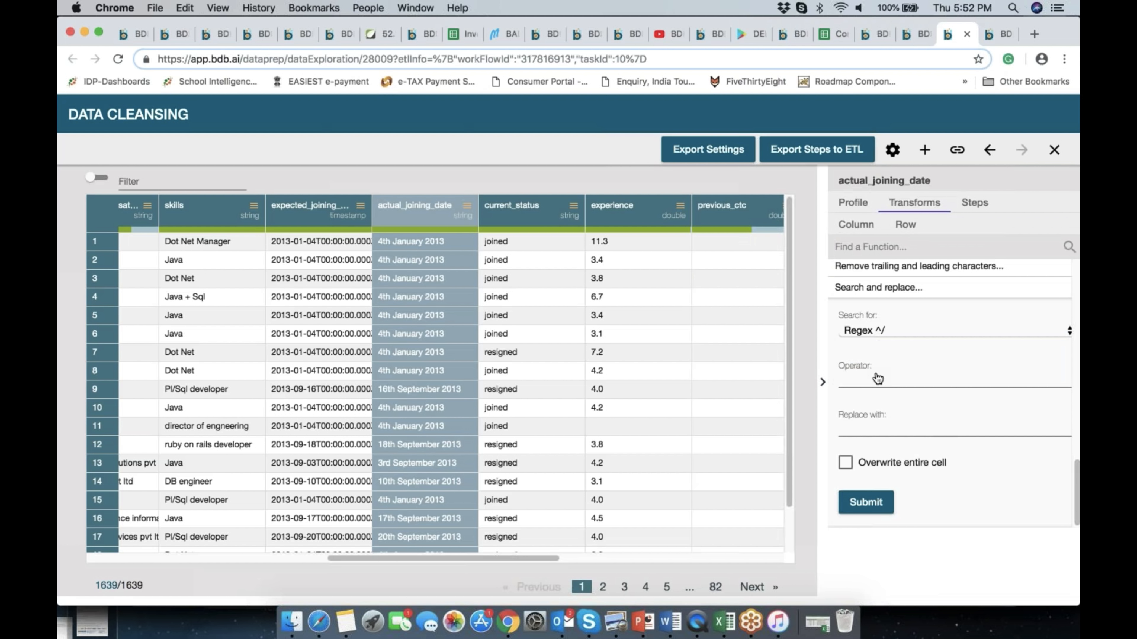
{"action": "left_click", "coordinate": [861, 378]}
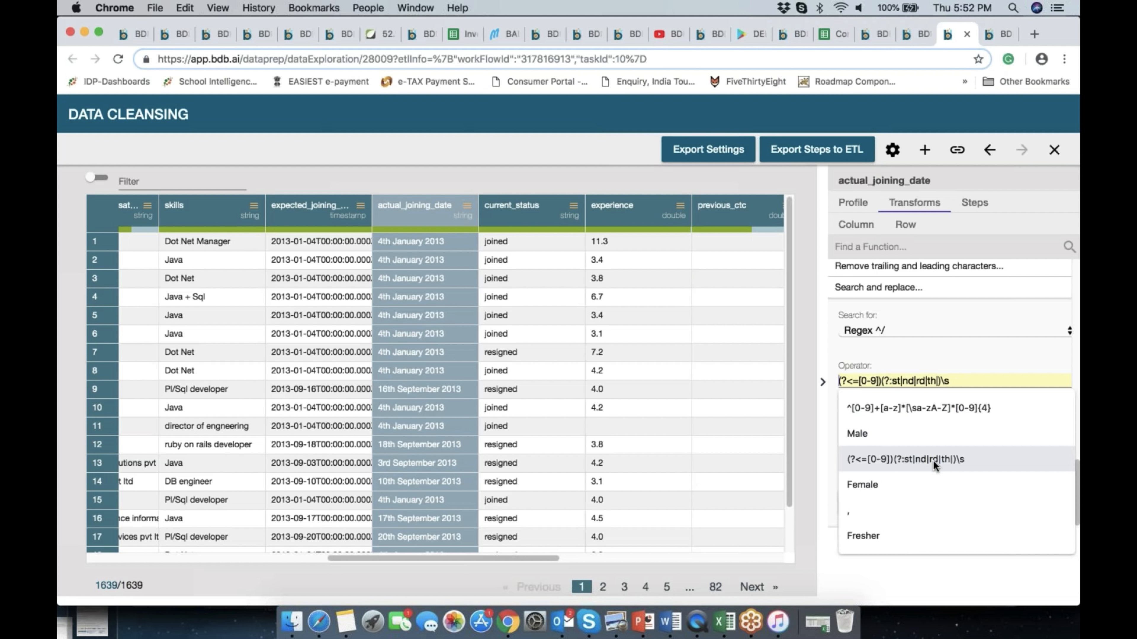
{"action": "left_click", "coordinate": [947, 462]}
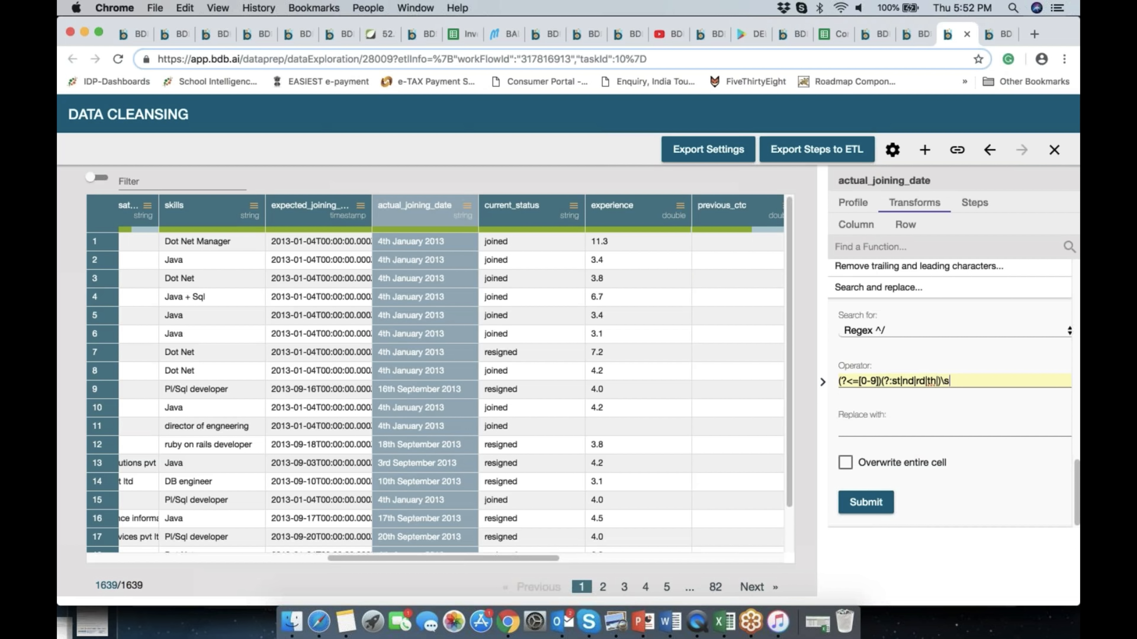
Step: Try replacing the pattern matches in the actual_joining_date column with an empty value, and undo that replacement
{"action": "left_click", "coordinate": [855, 431]}
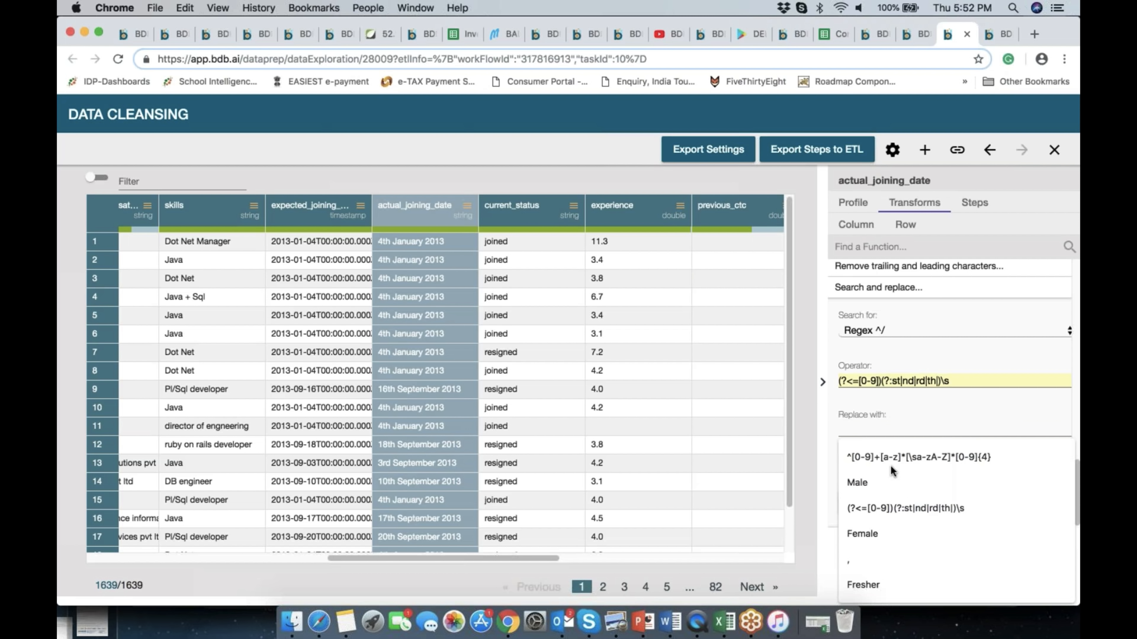
{"action": "left_click", "coordinate": [914, 423]}
{"action": "left_click", "coordinate": [866, 503]}
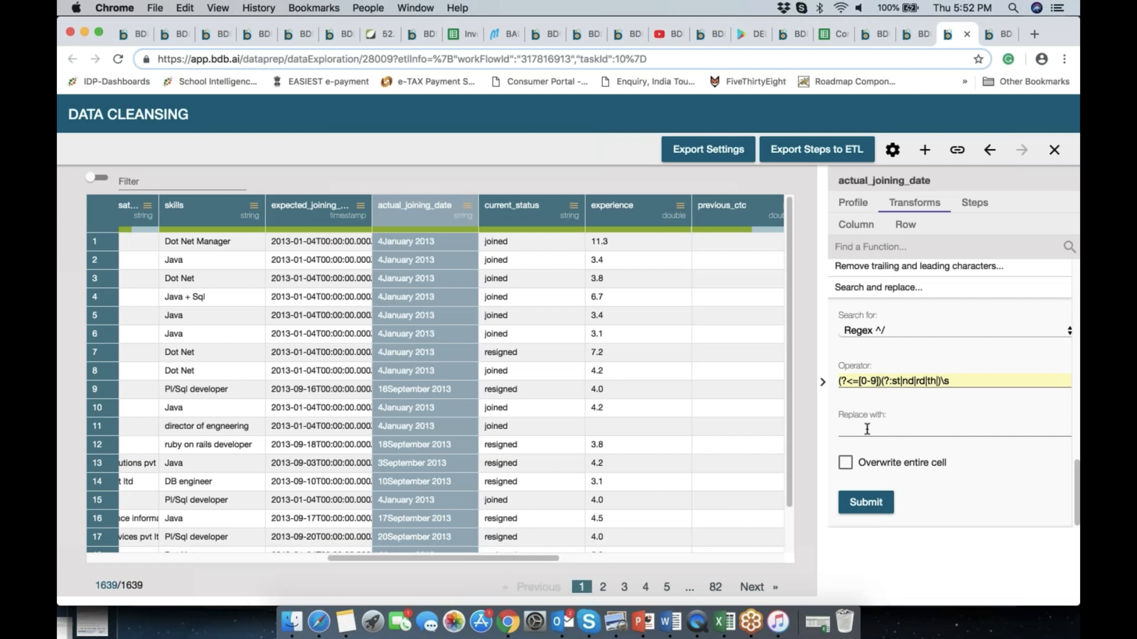
{"action": "left_click", "coordinate": [990, 154]}
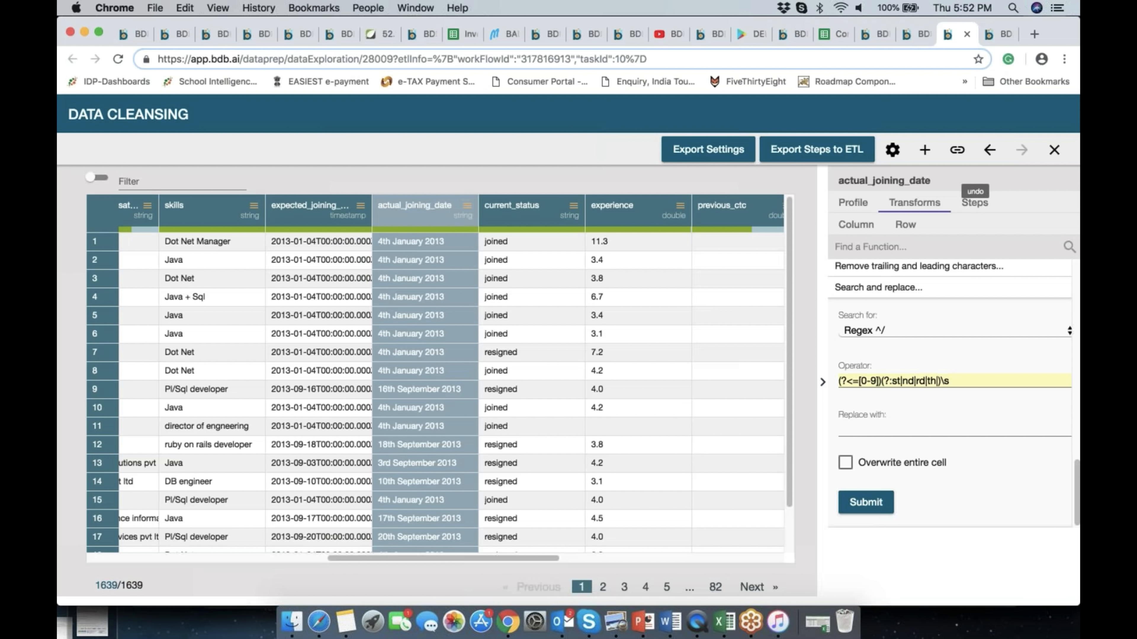
Step: Replace the matched ordinal suffixes in the actual_joining_date column with a single space
{"action": "left_click", "coordinate": [844, 430]}
{"action": "left_click", "coordinate": [864, 502]}
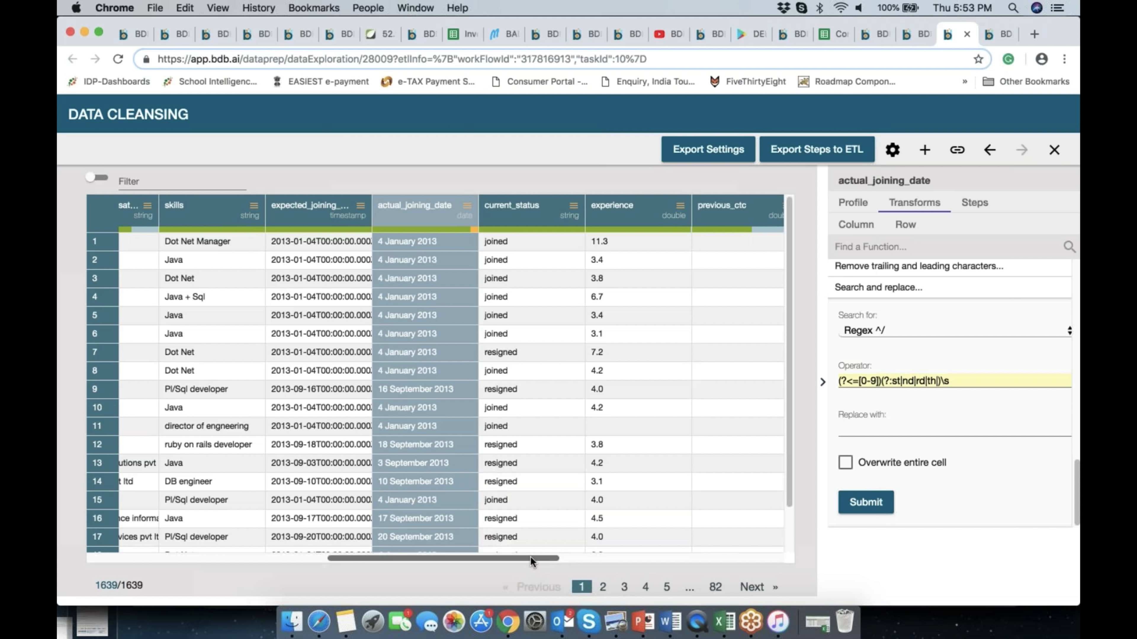
Step: Find the fill functions with the search text "fill" and fill the joining_status column's cells with the values of the actual_joining_date column
{"action": "left_click_drag", "start_coordinate": [553, 559], "coordinate": [817, 556]}
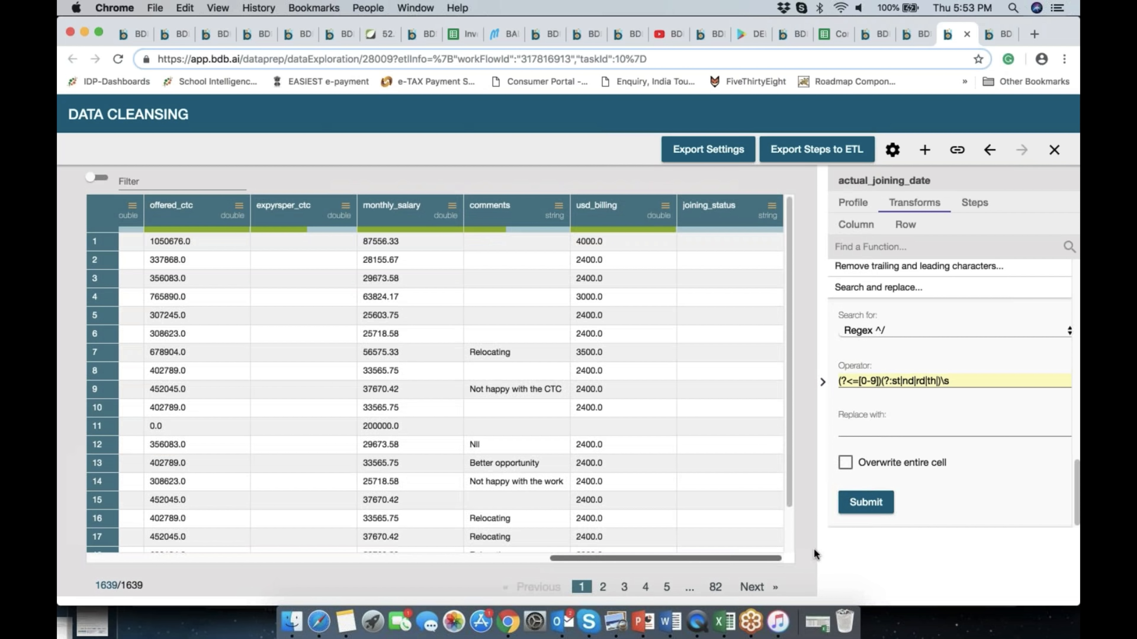
{"action": "left_click", "coordinate": [745, 211]}
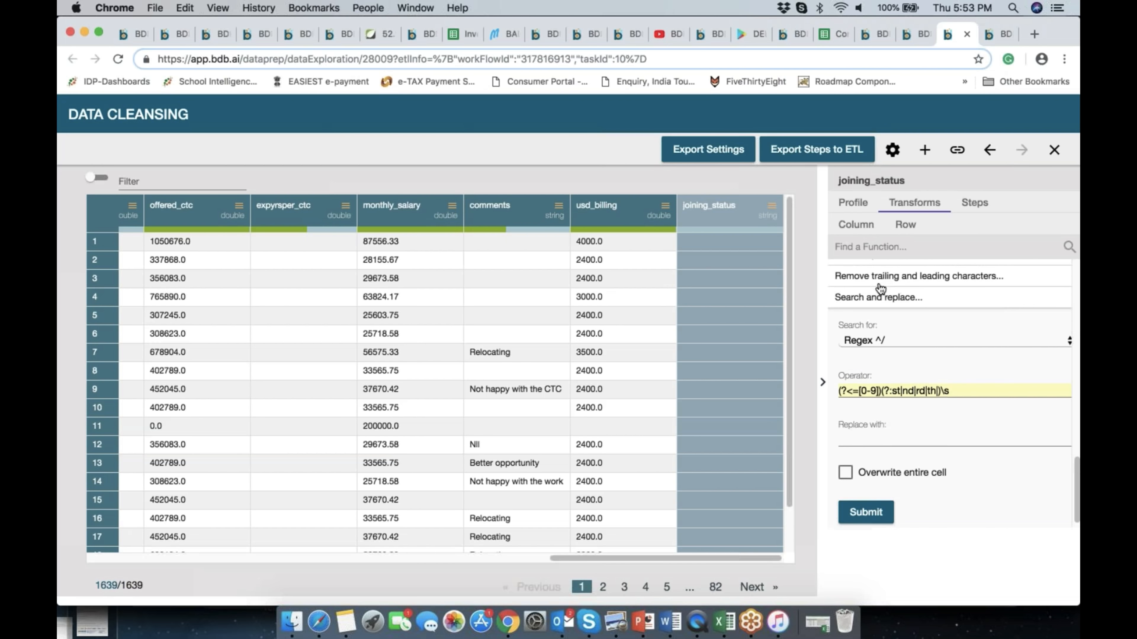
{"action": "scroll", "coordinate": [879, 289], "scroll_direction": "up", "scroll_amount": 5}
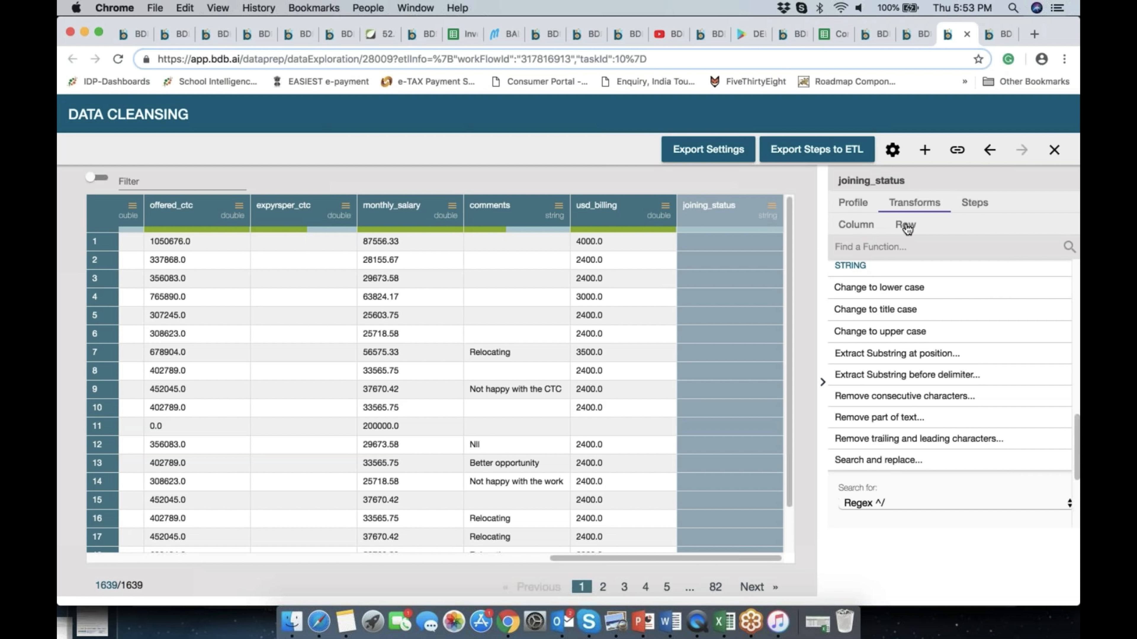
{"action": "left_click", "coordinate": [880, 246]}
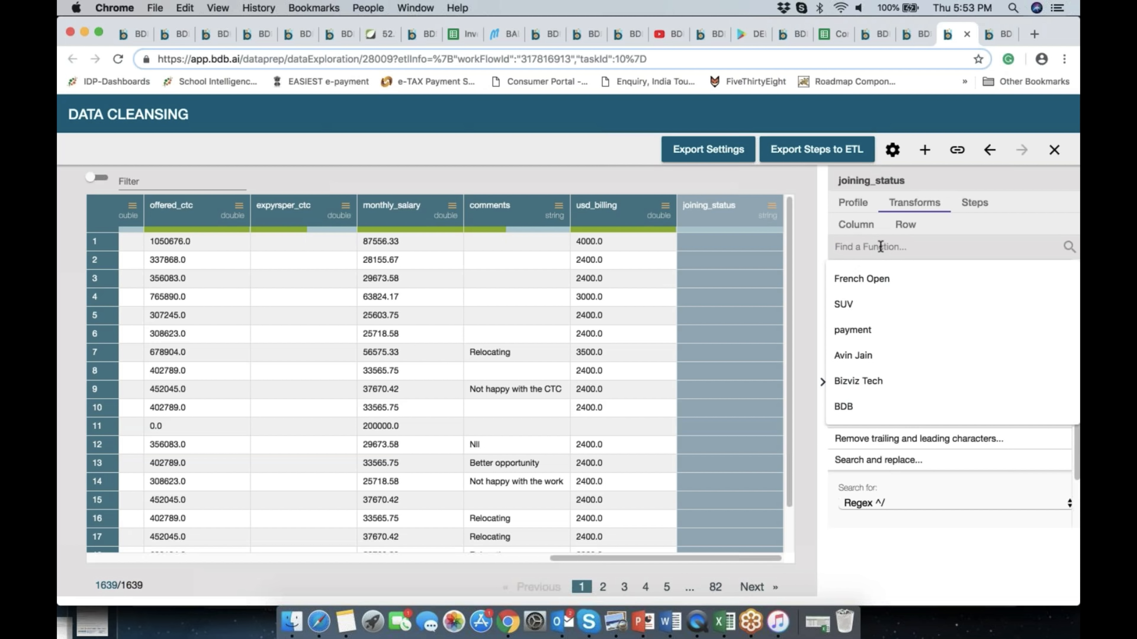
{"action": "type", "text": "fill"}
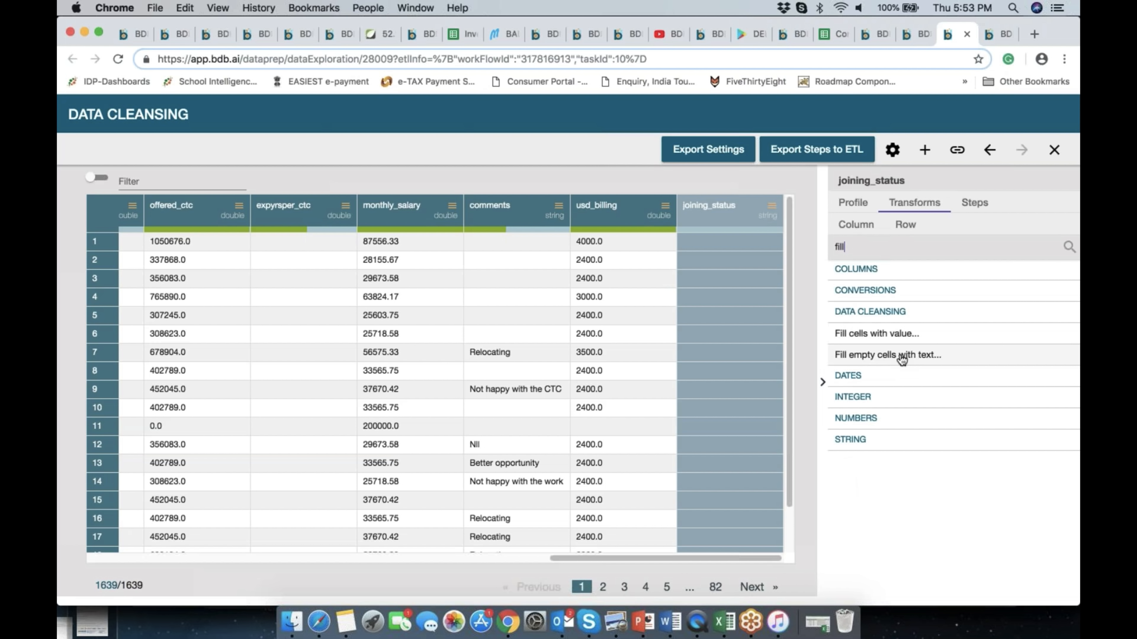
{"action": "left_click", "coordinate": [890, 341]}
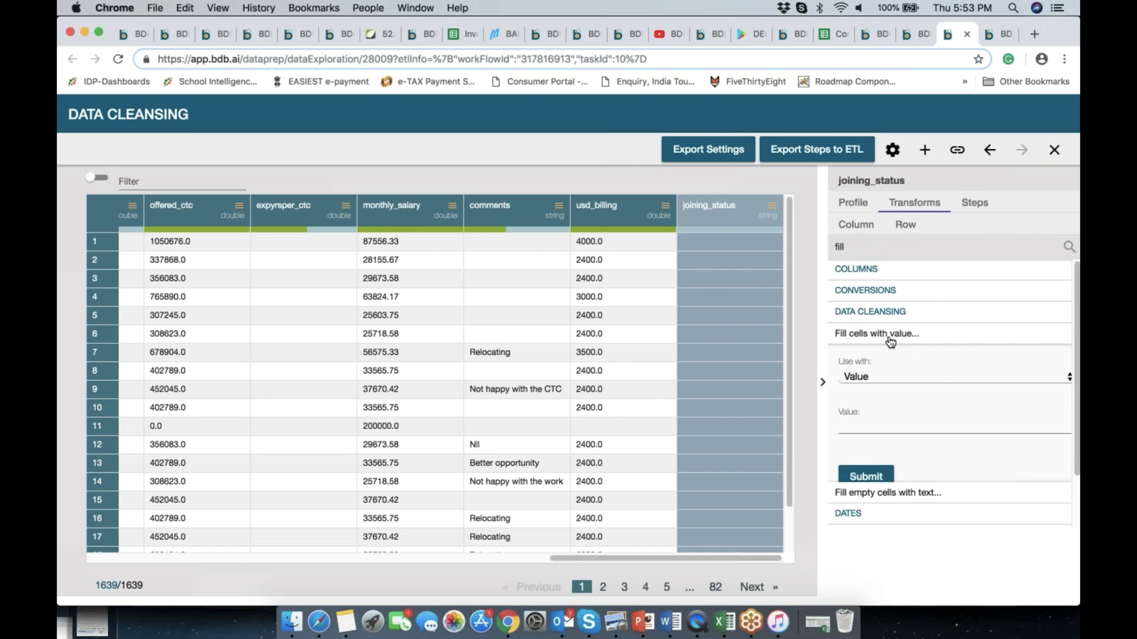
{"action": "left_click", "coordinate": [881, 374]}
{"action": "left_click", "coordinate": [878, 389]}
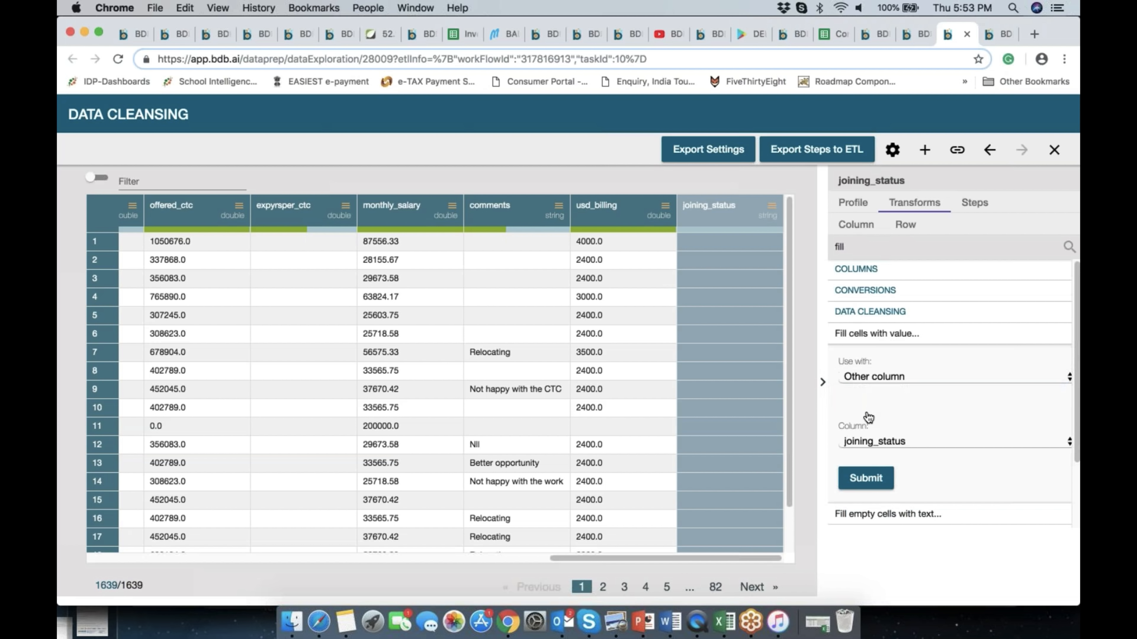
{"action": "left_click", "coordinate": [868, 443]}
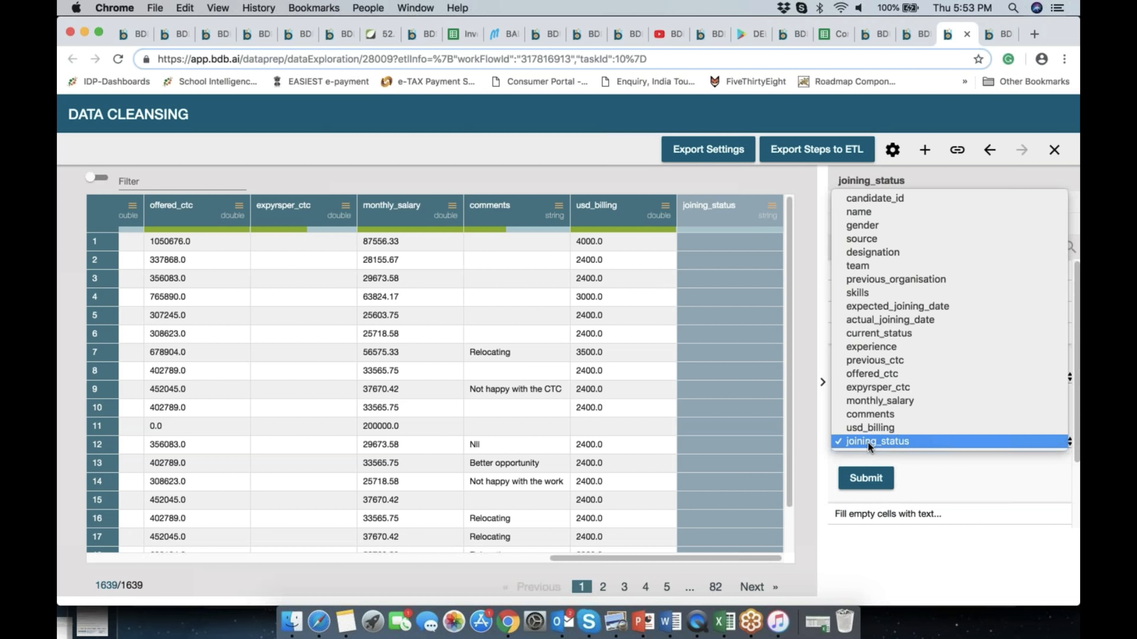
{"action": "left_click", "coordinate": [896, 319]}
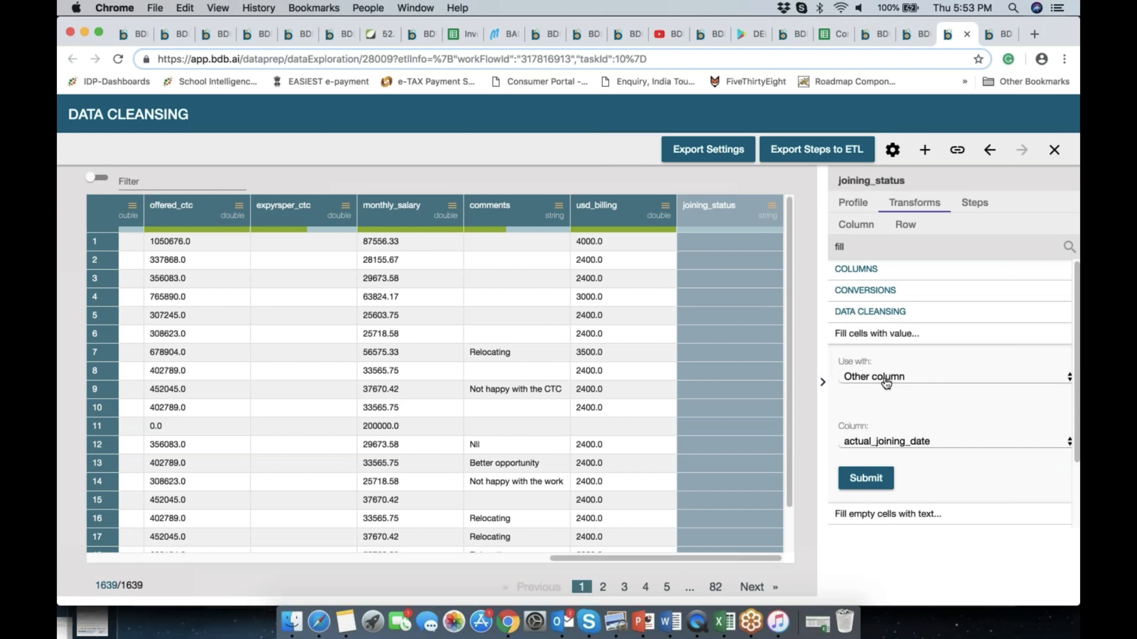
{"action": "left_click", "coordinate": [866, 479]}
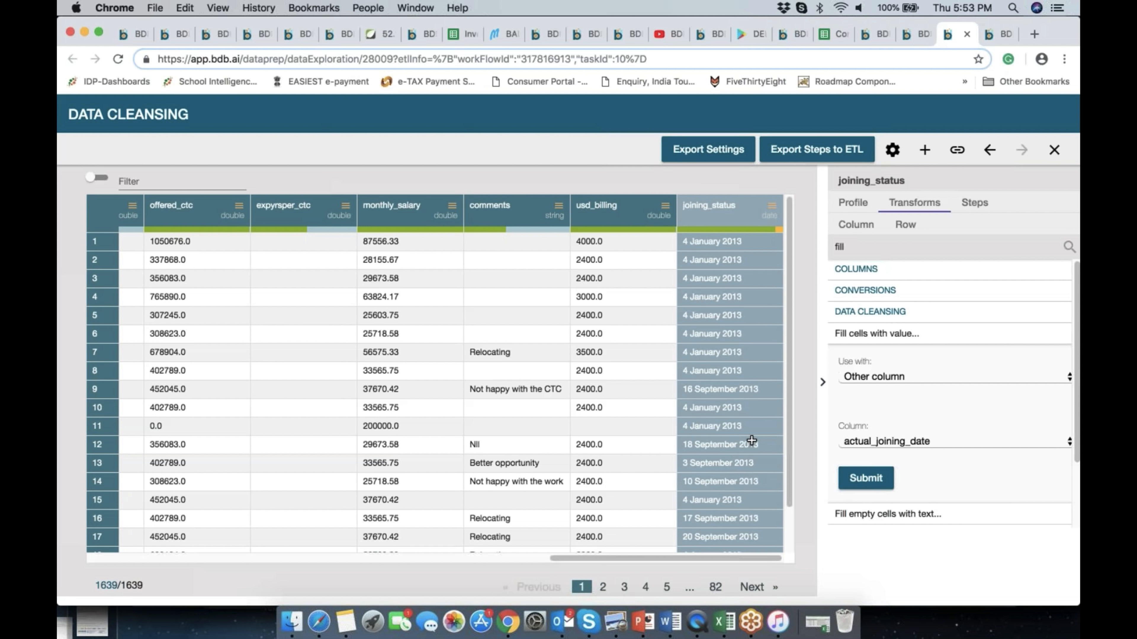
{"action": "scroll", "coordinate": [751, 441], "scroll_direction": "down", "scroll_amount": 2}
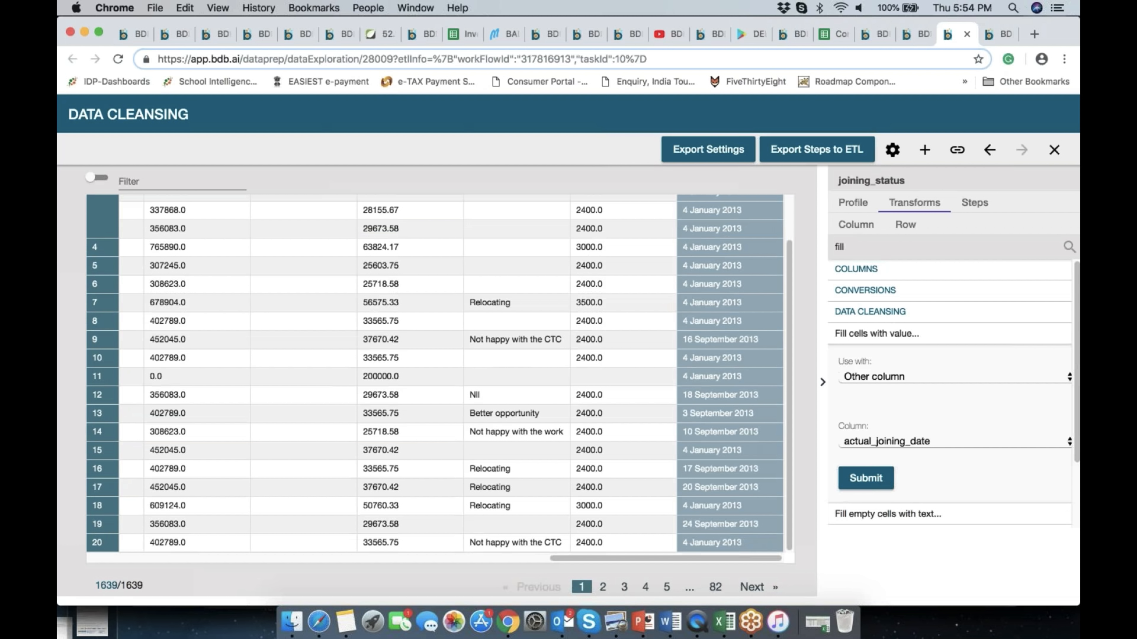
Step: Try Search and replace on the joining_status column, replacing cells that equal ^[0-9]+[a-z]*[\sa-zA-Z]*[0-9]{4} with Joined
{"action": "double_click", "coordinate": [871, 246]}
{"action": "key", "text": "BackSpace"}
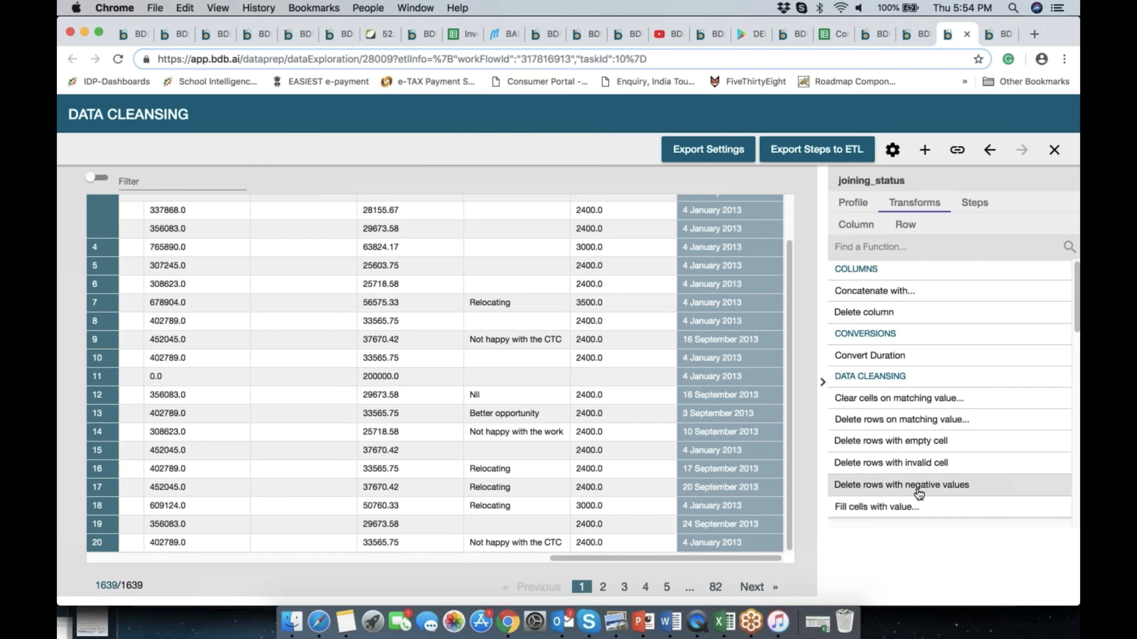
{"action": "scroll", "coordinate": [899, 507], "scroll_direction": "down", "scroll_amount": 5}
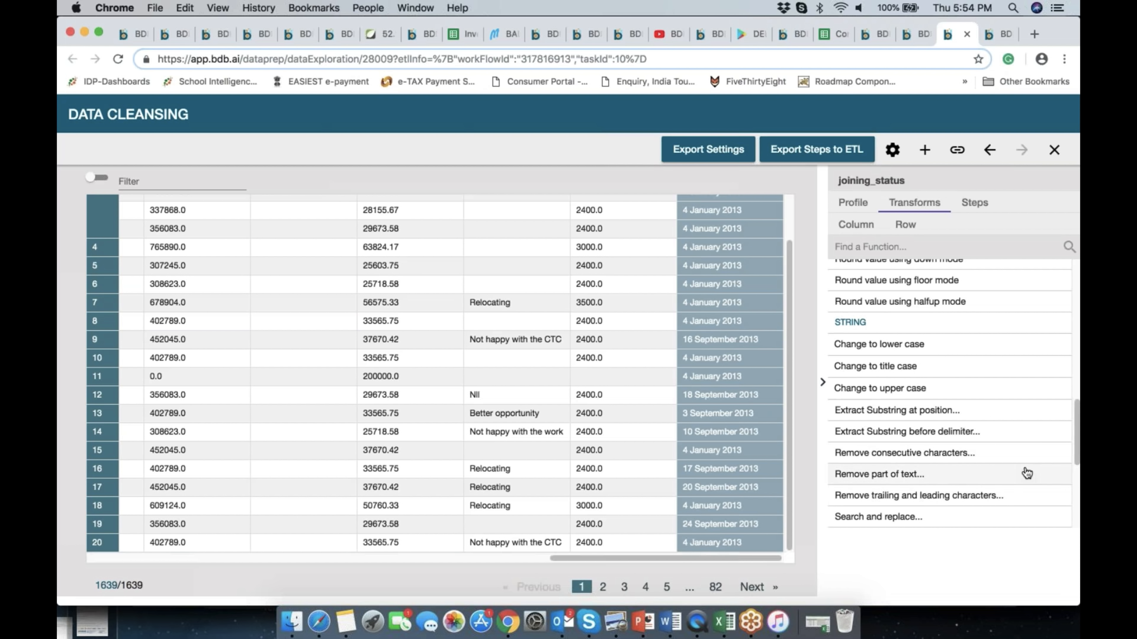
{"action": "scroll", "coordinate": [1076, 443], "scroll_direction": "down", "scroll_amount": 1}
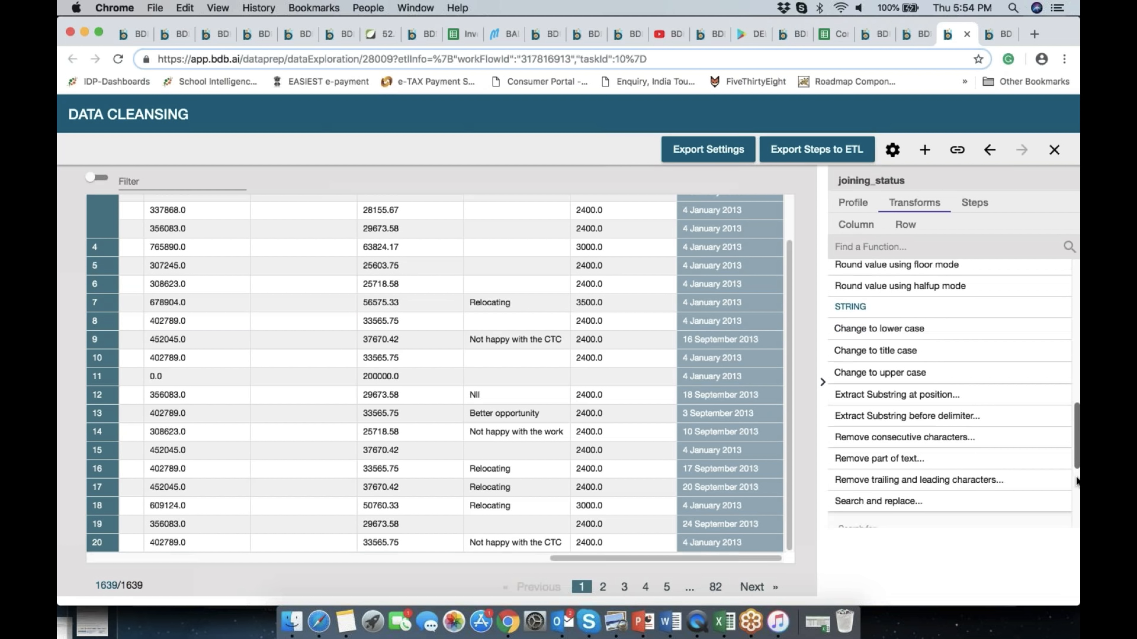
{"action": "left_click", "coordinate": [878, 500]}
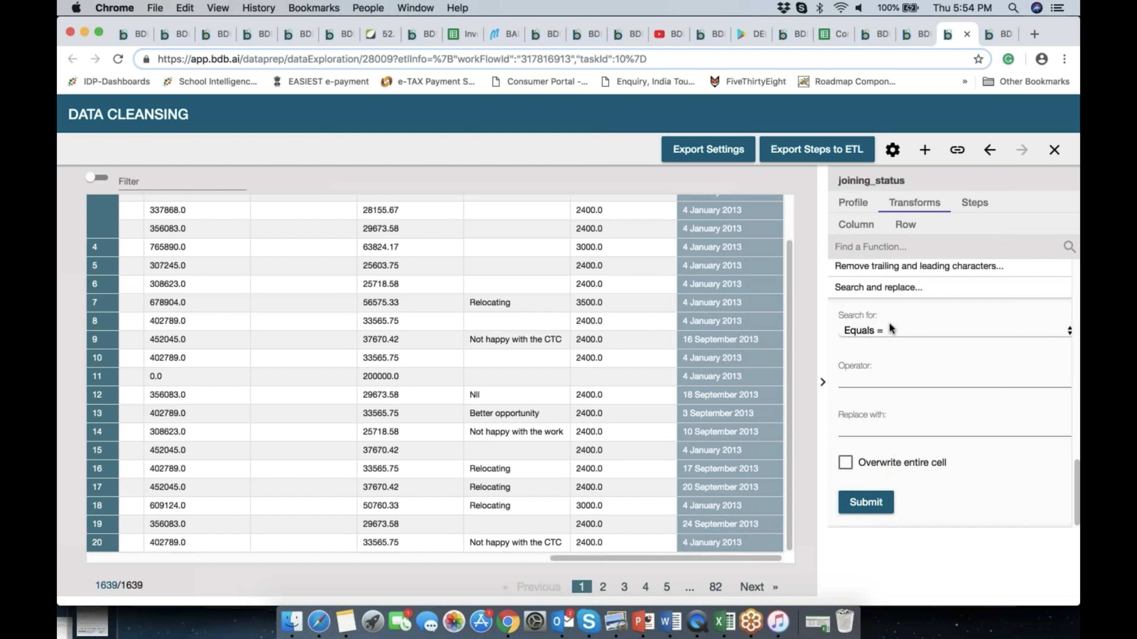
{"action": "left_click", "coordinate": [860, 383]}
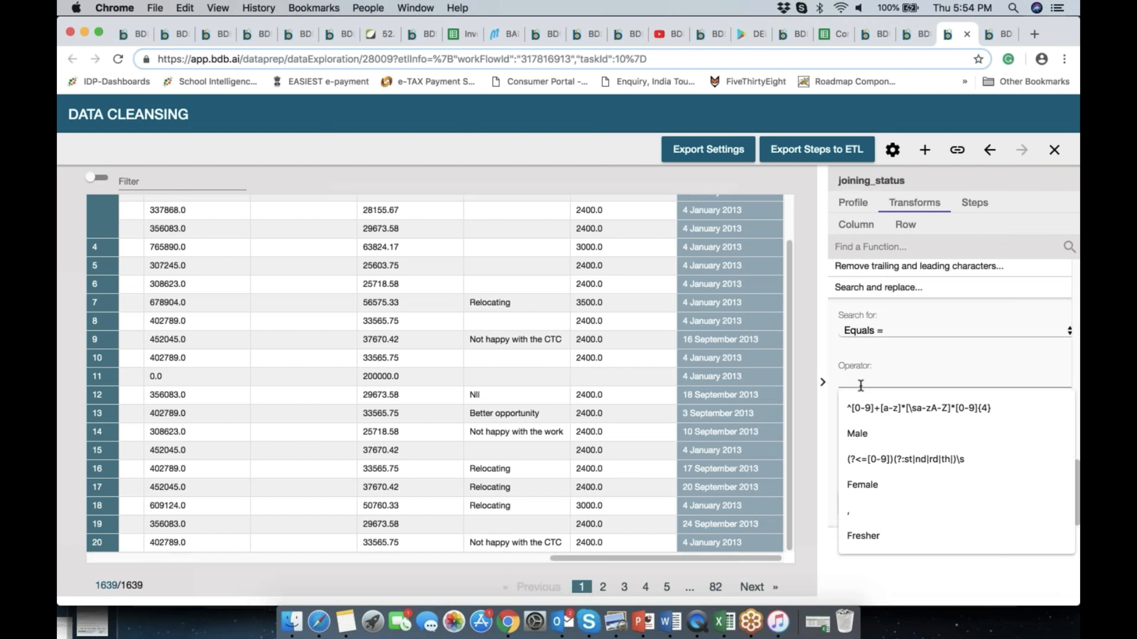
{"action": "left_click", "coordinate": [869, 407]}
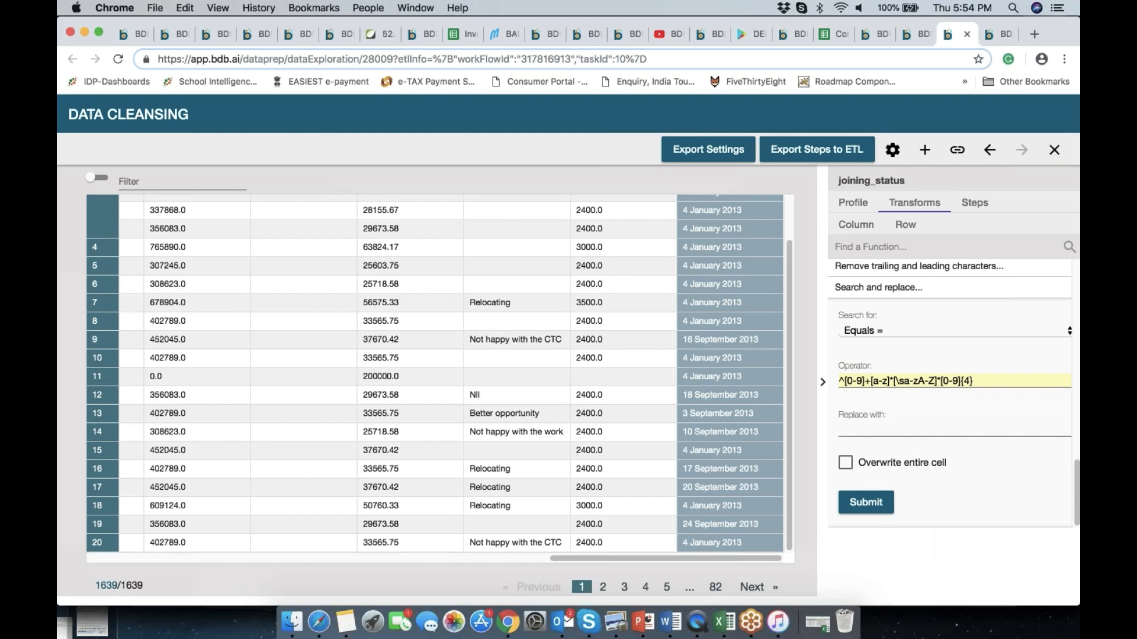
{"action": "left_click", "coordinate": [863, 429]}
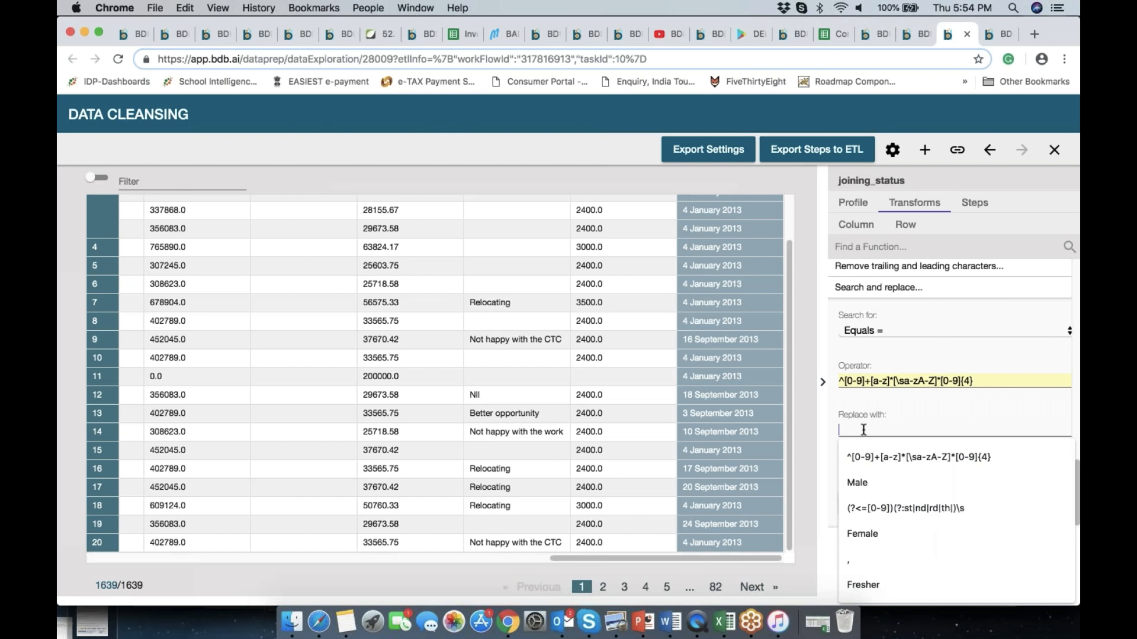
{"action": "type", "text": "Joined"}
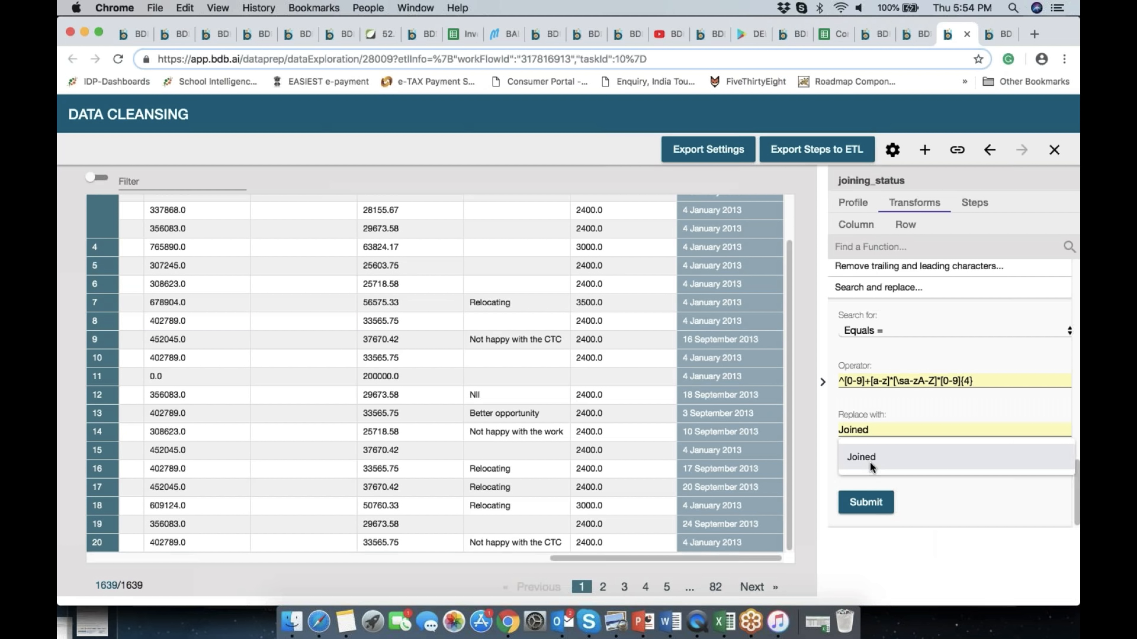
{"action": "left_click", "coordinate": [861, 457]}
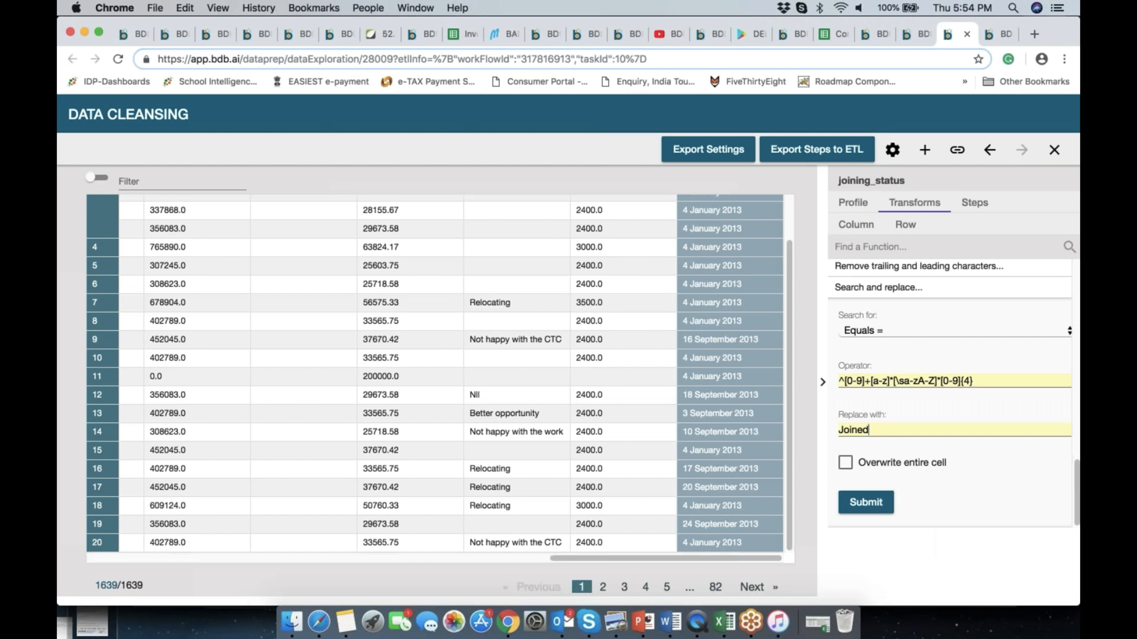
{"action": "left_click", "coordinate": [866, 504]}
{"action": "scroll", "coordinate": [440, 373], "scroll_direction": "up", "scroll_amount": 2}
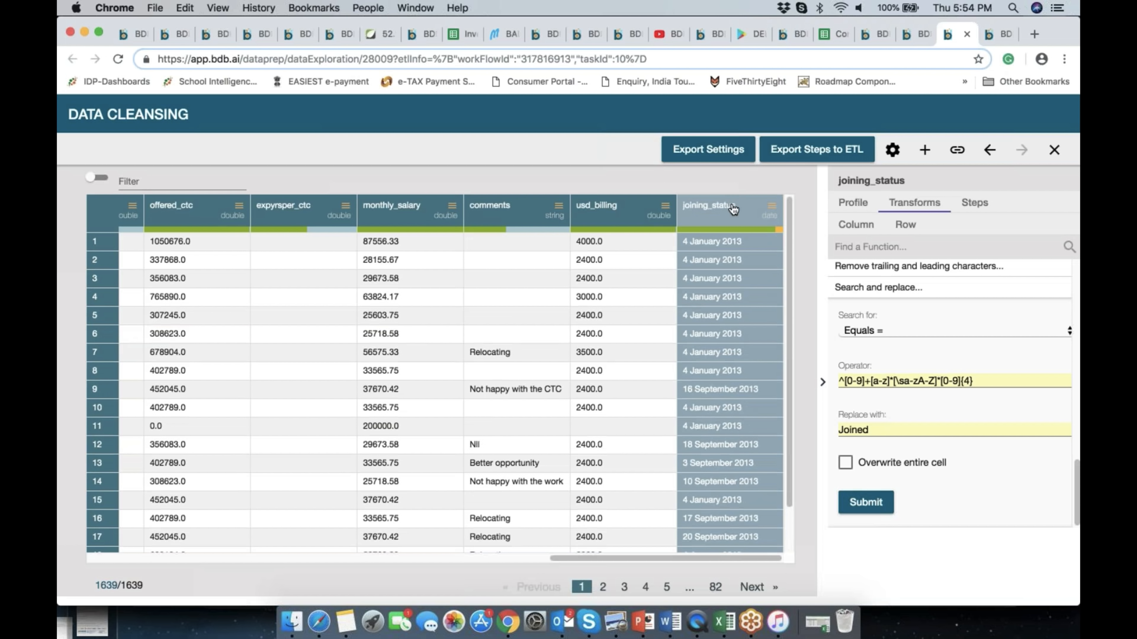
Step: Switch the joining_status column's Search and replace to Regex matching and replace matches of ^[0-9]+[a-z]*[\sa-zA-Z]*[0-9]{4} with Joined
{"action": "left_click", "coordinate": [930, 330]}
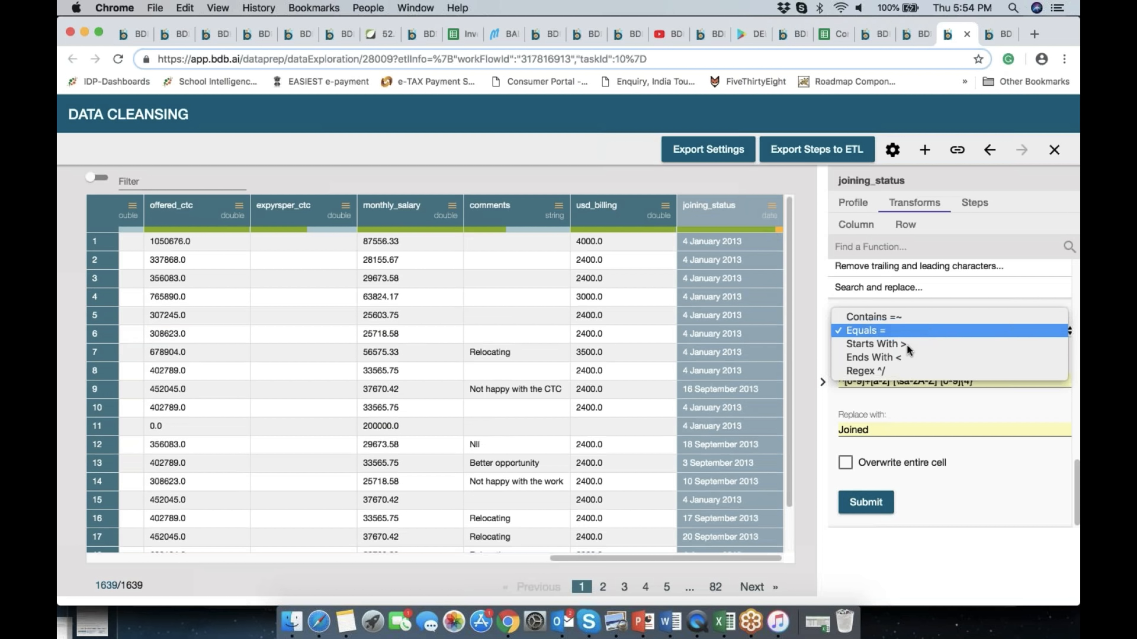
{"action": "left_click", "coordinate": [878, 370]}
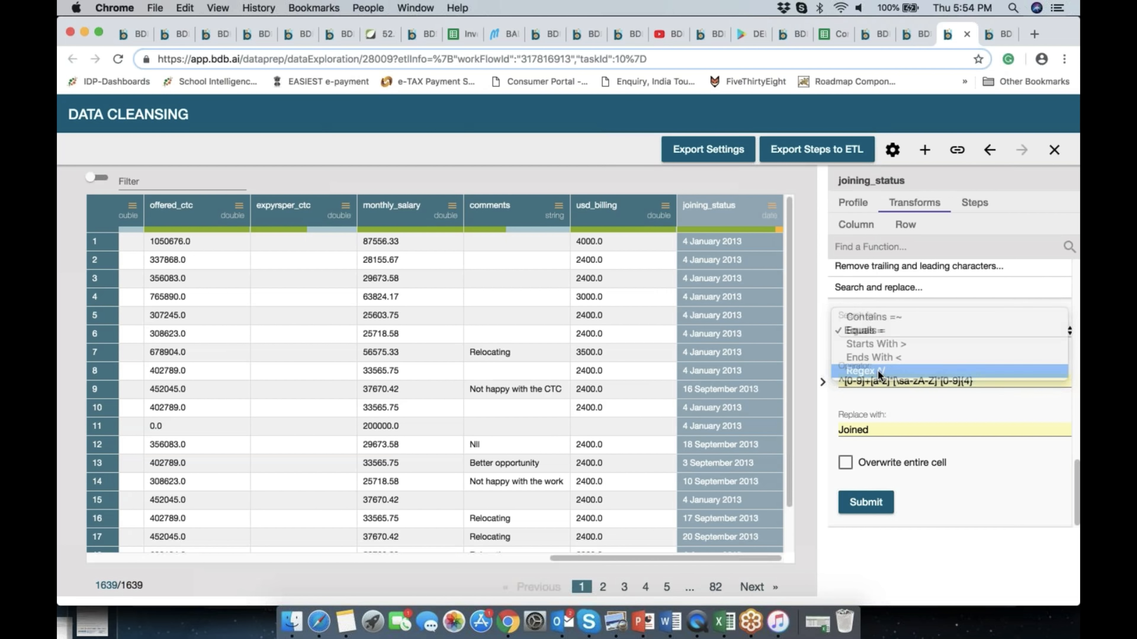
{"action": "left_click", "coordinate": [868, 504]}
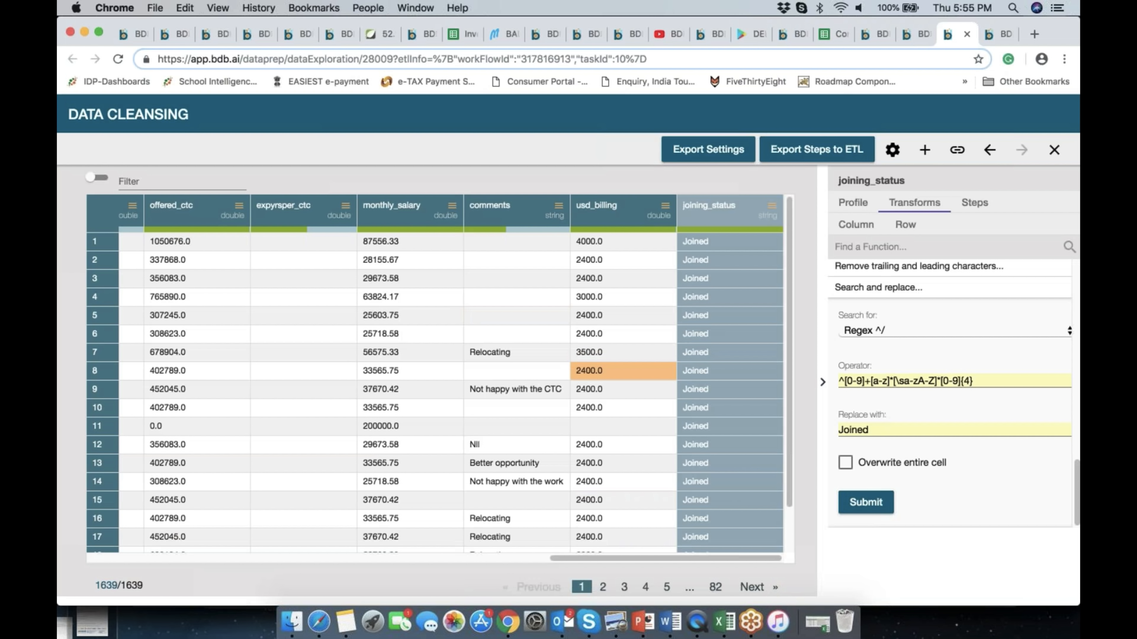
{"action": "scroll", "coordinate": [748, 404], "scroll_direction": "down", "scroll_amount": 2}
{"action": "scroll", "coordinate": [747, 404], "scroll_direction": "up", "scroll_amount": 2}
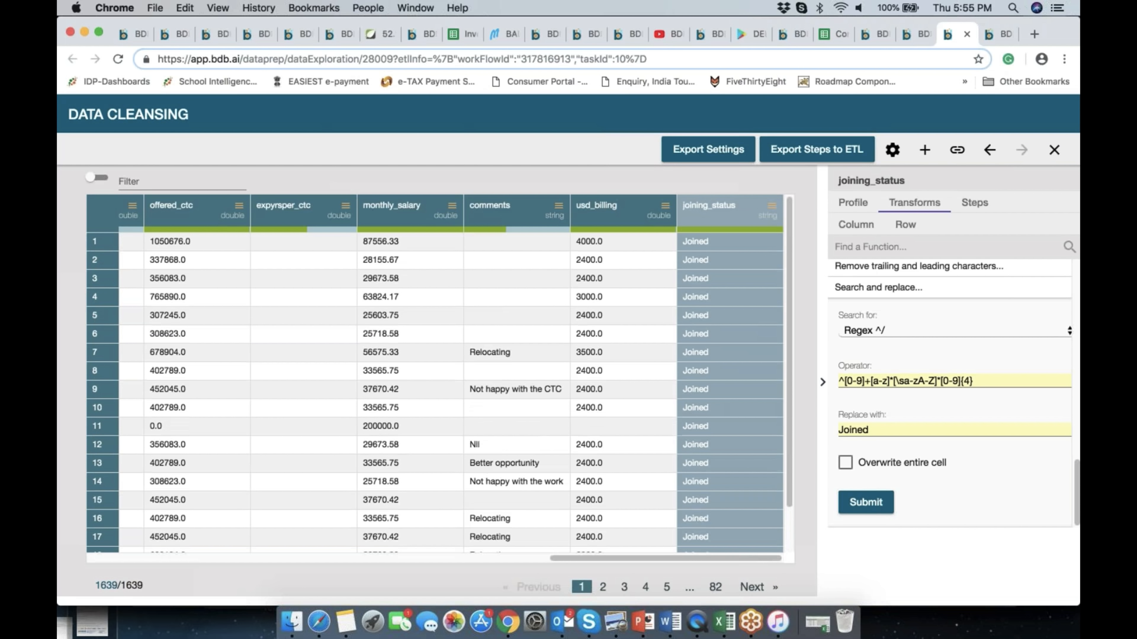
Step: Select the actual_joining_date column, check its non-date entries on page 2, and shorten the search regex to ^[a-z]*
{"action": "scroll", "coordinate": [410, 389], "scroll_direction": "left", "scroll_amount": 5}
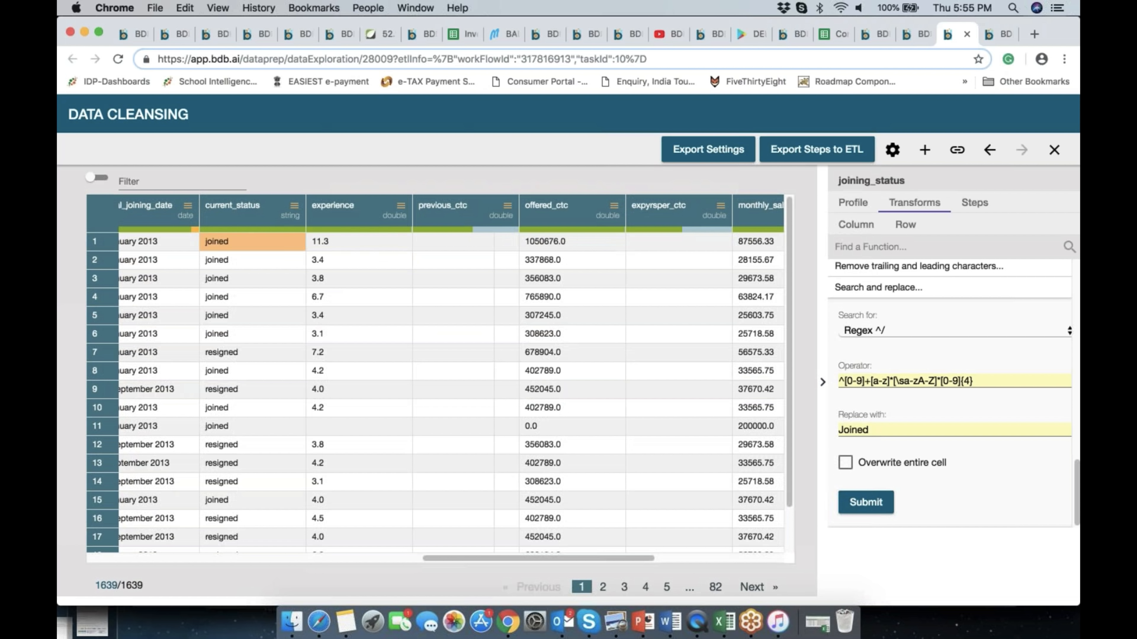
{"action": "left_click", "coordinate": [166, 211]}
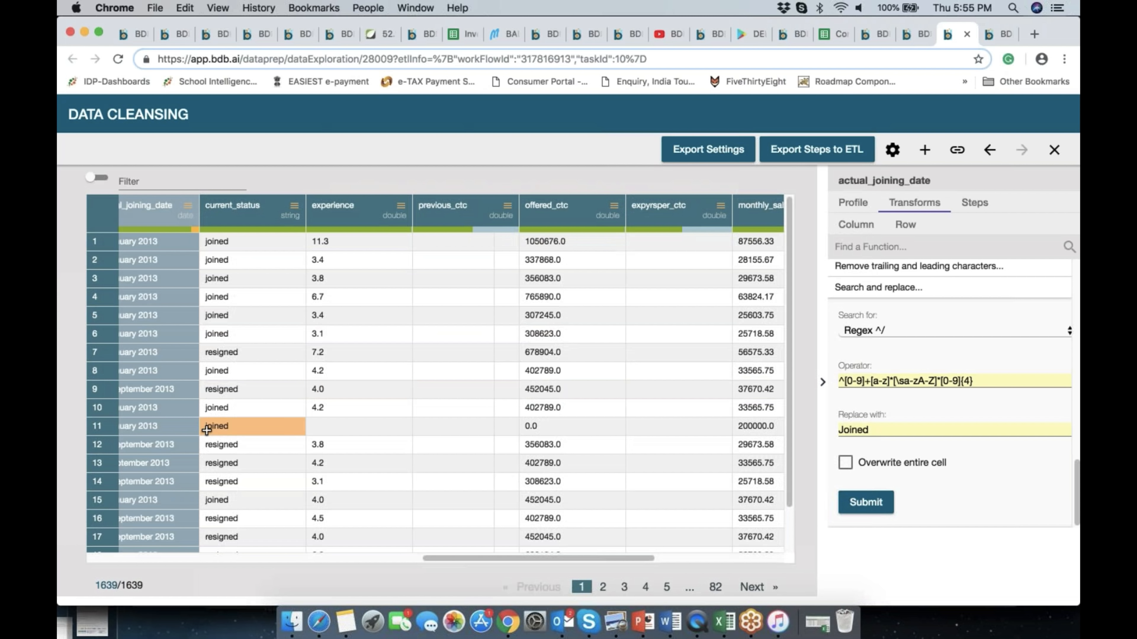
{"action": "scroll", "coordinate": [148, 434], "scroll_direction": "left", "scroll_amount": 3}
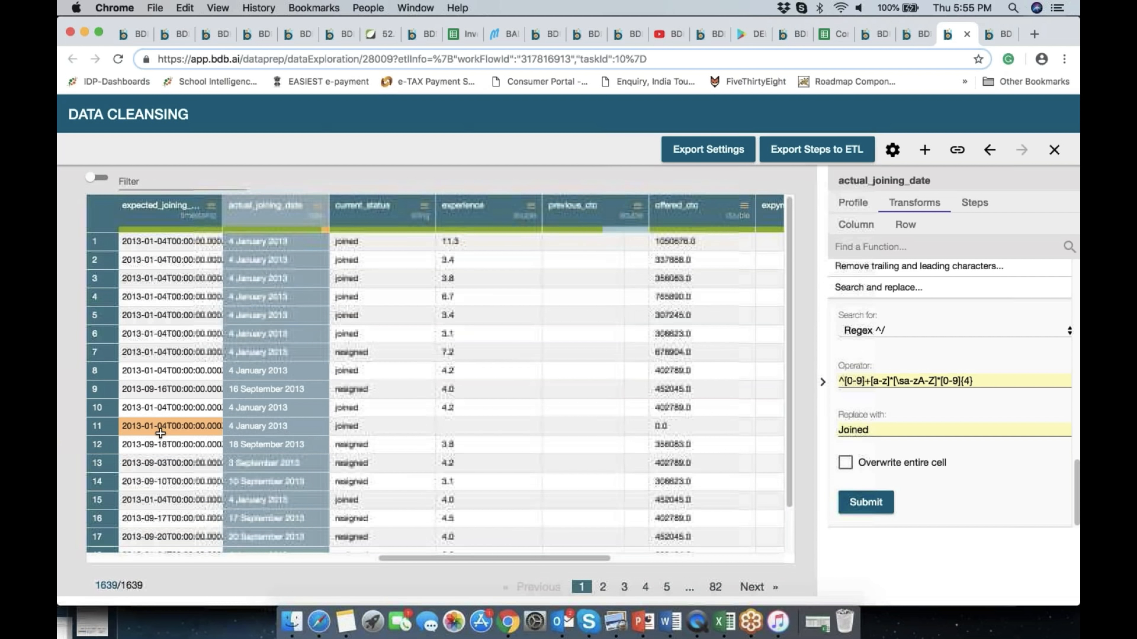
{"action": "left_click", "coordinate": [602, 588]}
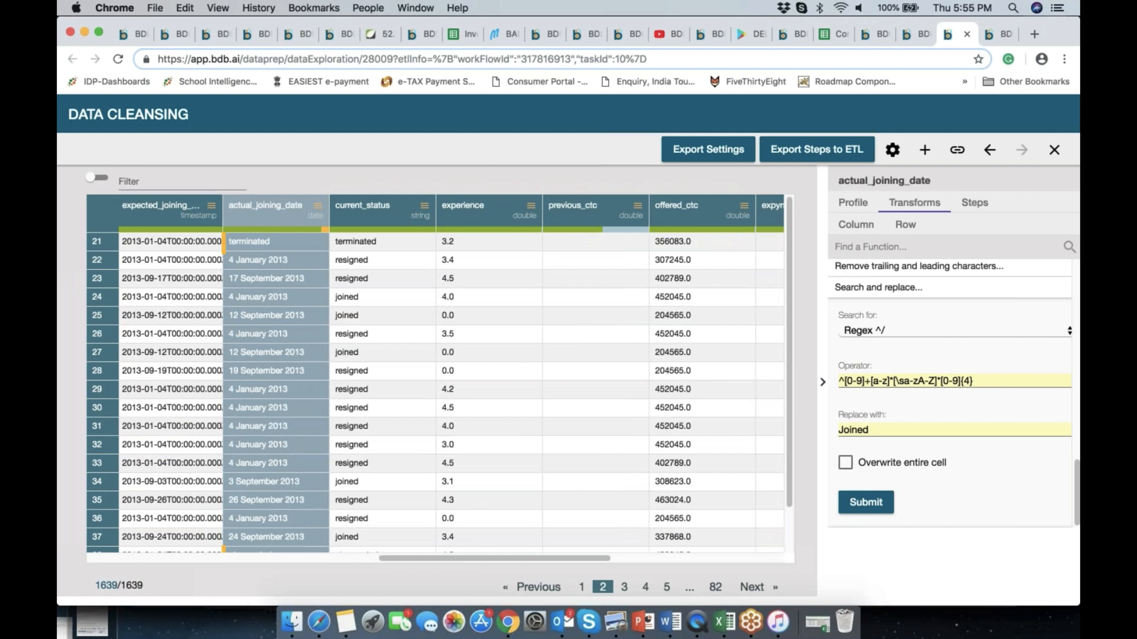
{"action": "scroll", "coordinate": [265, 253], "scroll_direction": "down", "scroll_amount": 3}
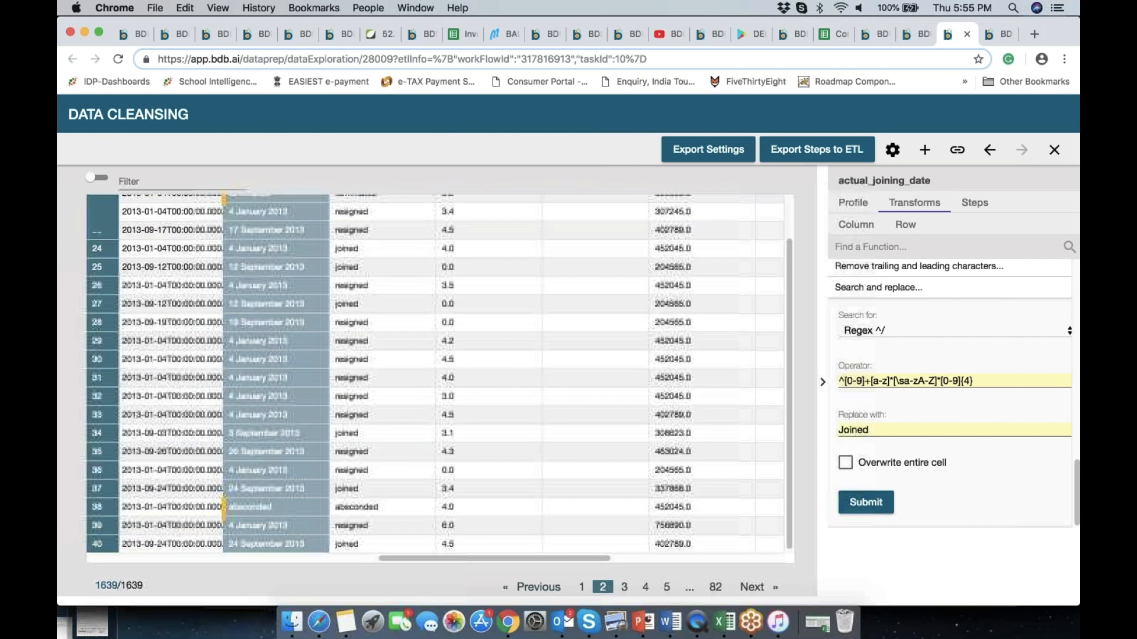
{"action": "scroll", "coordinate": [439, 374], "scroll_direction": "up", "scroll_amount": 2}
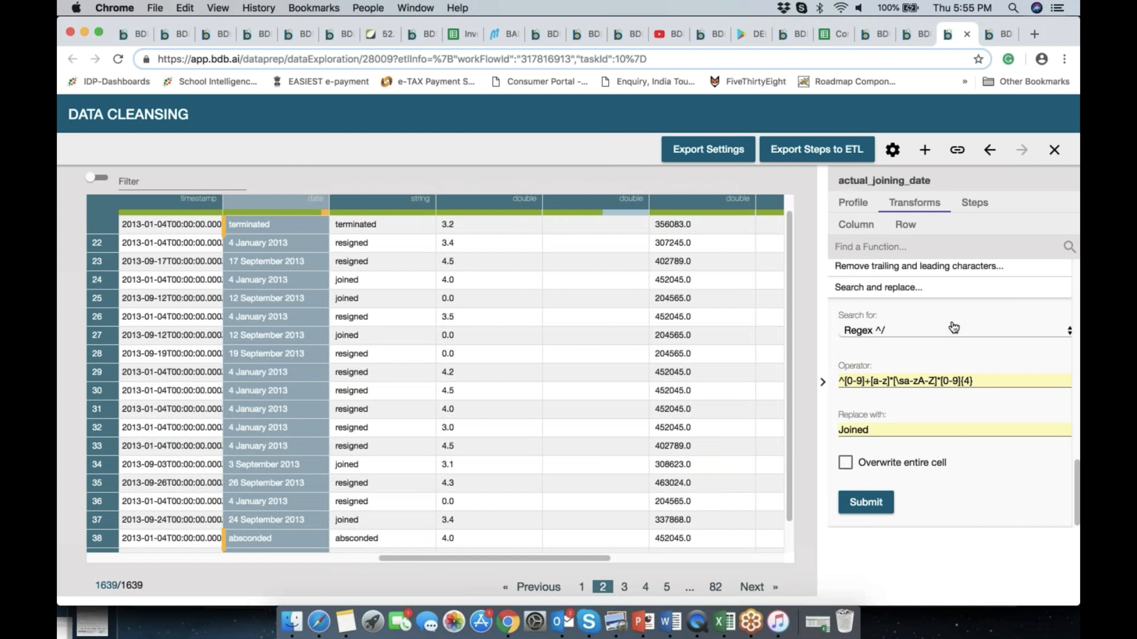
{"action": "left_click", "coordinate": [1035, 380]}
{"action": "left_click_drag", "start_coordinate": [972, 381], "coordinate": [893, 383]}
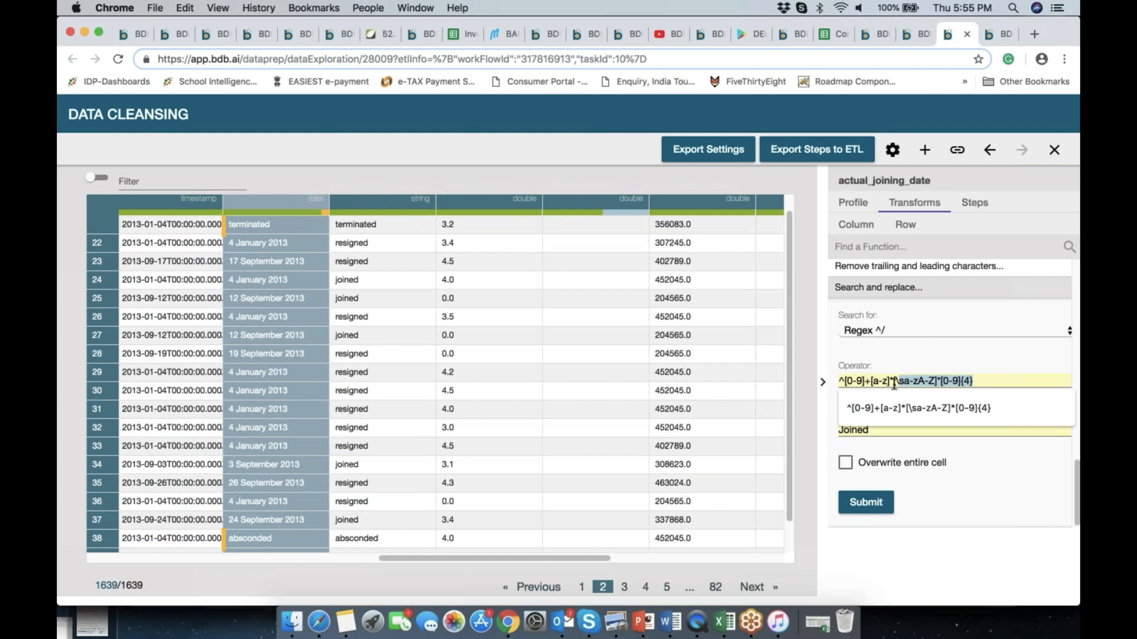
{"action": "key", "text": "BackSpace"}
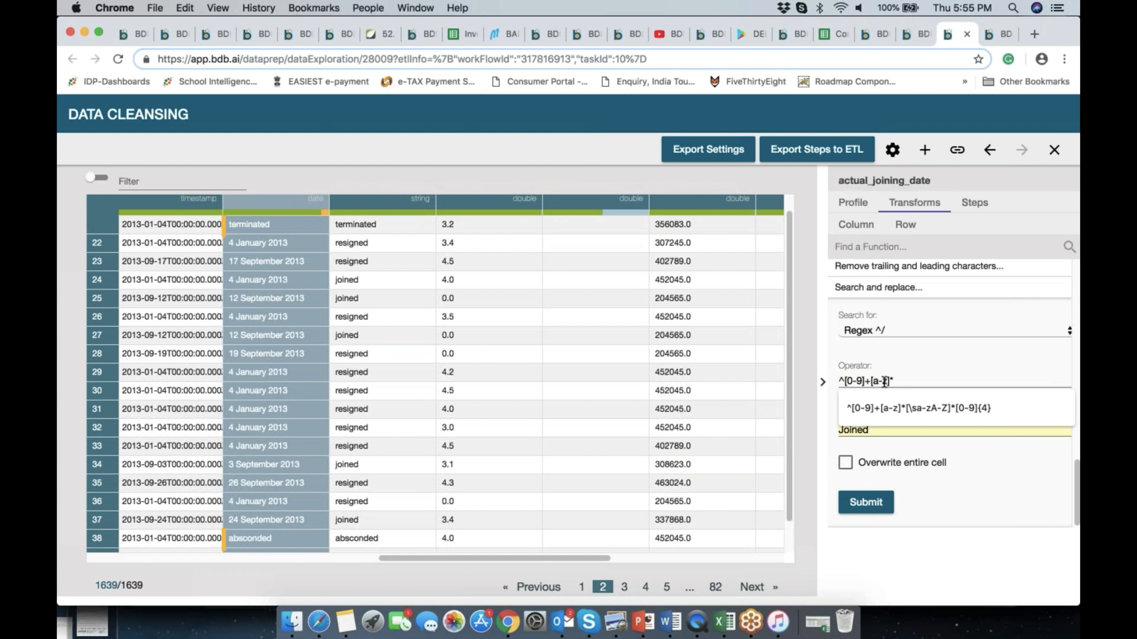
{"action": "left_click_drag", "start_coordinate": [871, 380], "coordinate": [847, 380]}
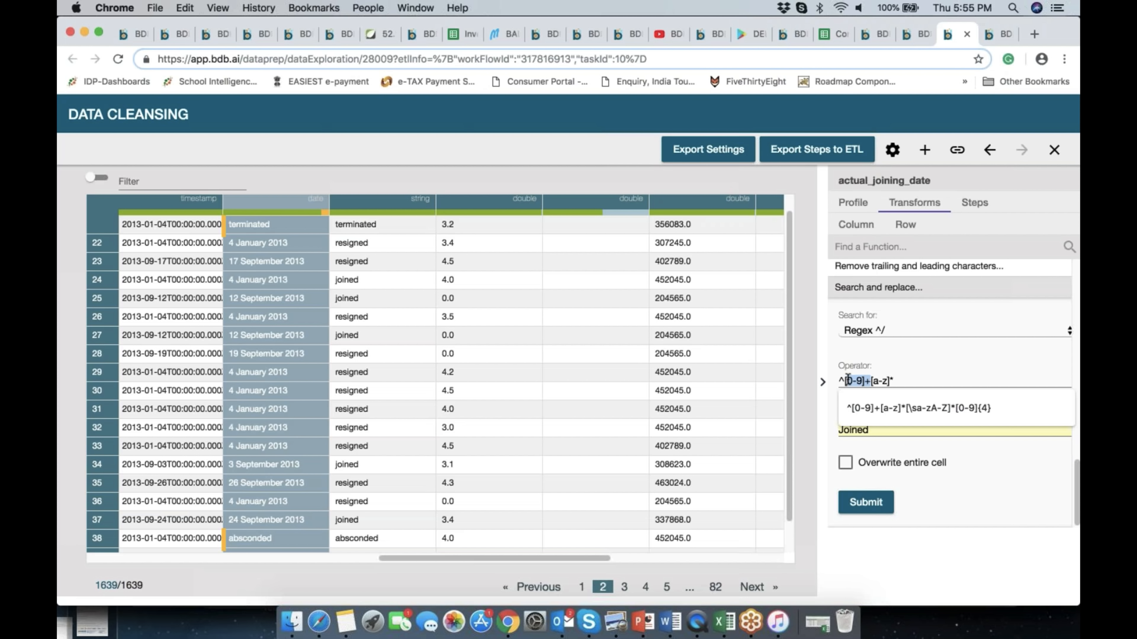
{"action": "key", "text": "BackSpace"}
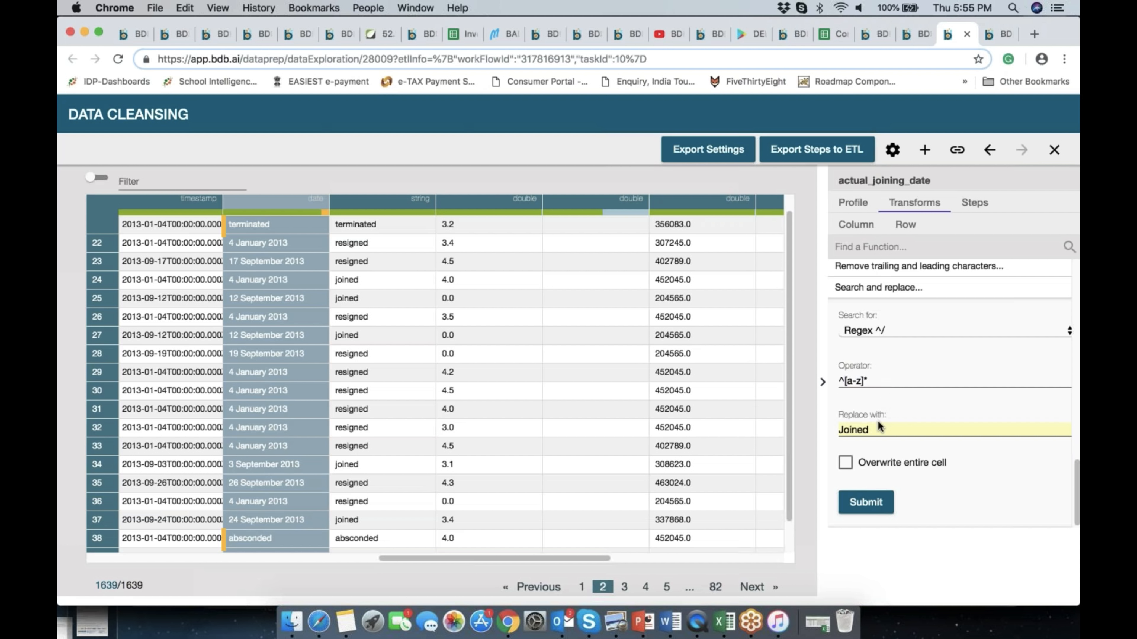
Step: Clear the replacement text and apply the regex Search and replace to the actual_joining_date column
{"action": "left_click", "coordinate": [865, 428]}
{"action": "left_click_drag", "start_coordinate": [839, 429], "coordinate": [899, 432]}
{"action": "key", "text": "BackSpace"}
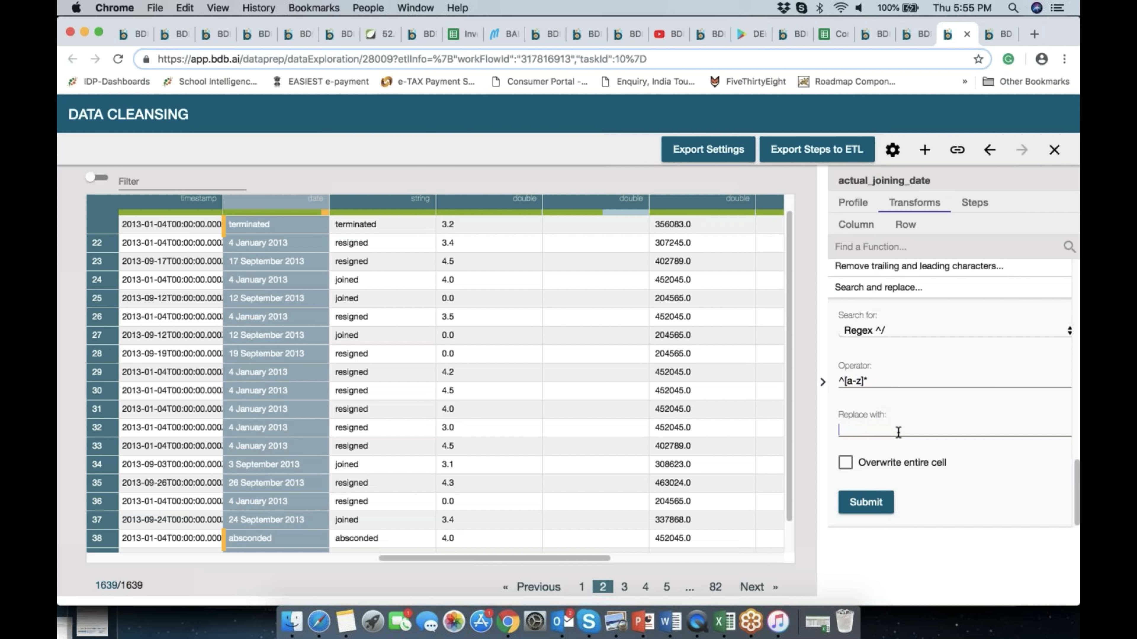
{"action": "left_click", "coordinate": [878, 504]}
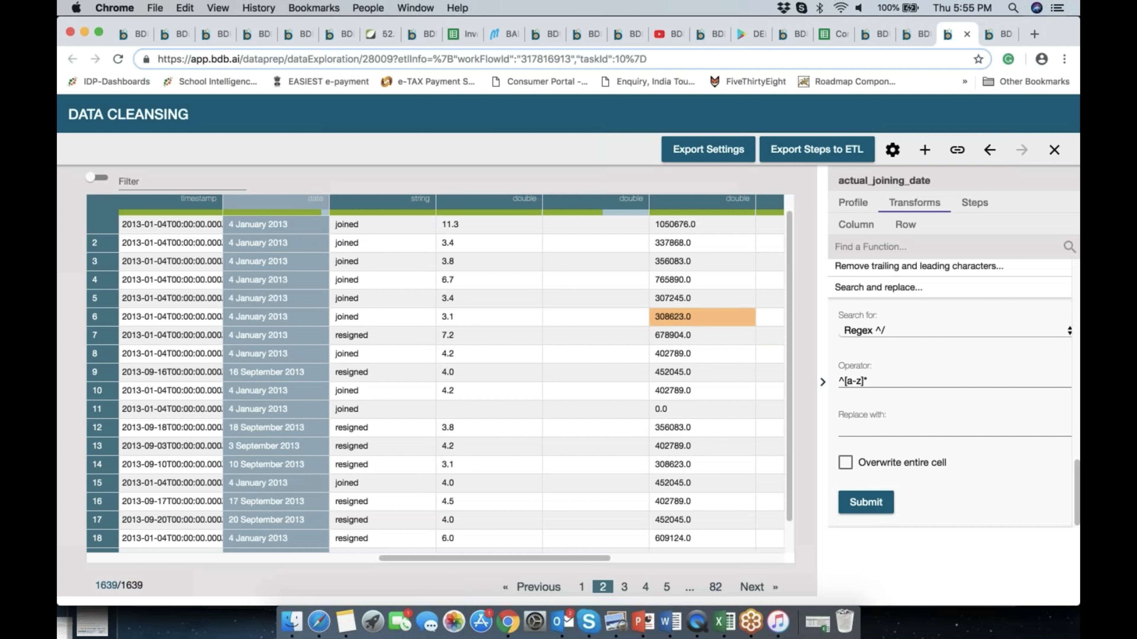
{"action": "scroll", "coordinate": [487, 278], "scroll_direction": "up", "scroll_amount": 1}
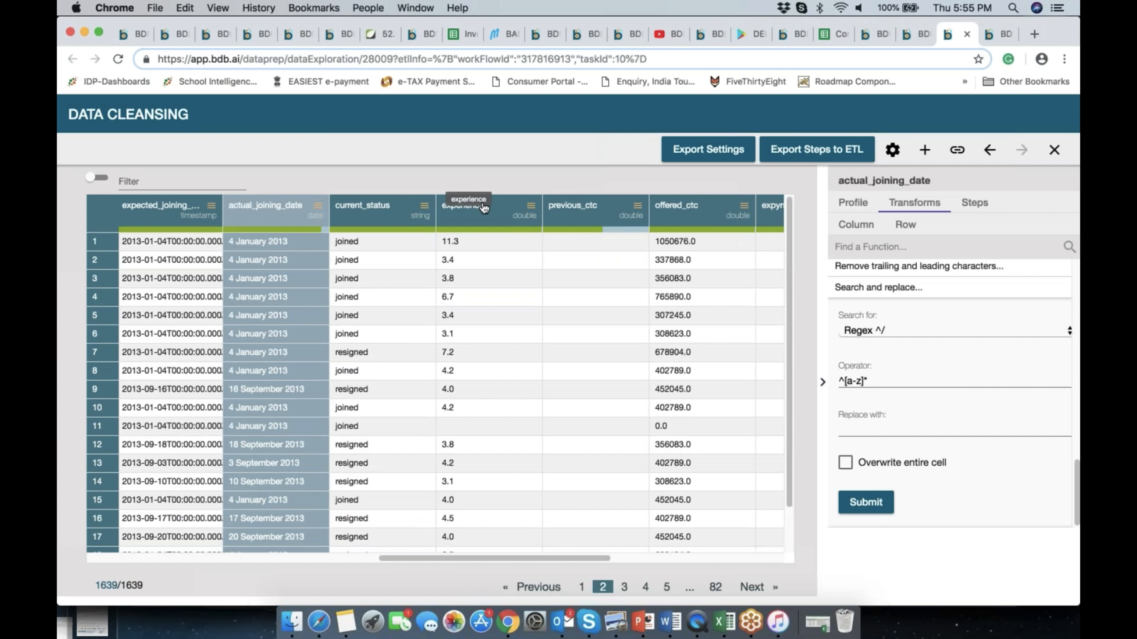
Step: Find the rounding functions with "rou" and round the experience column using ceil mode with precision 0
{"action": "left_click", "coordinate": [465, 208]}
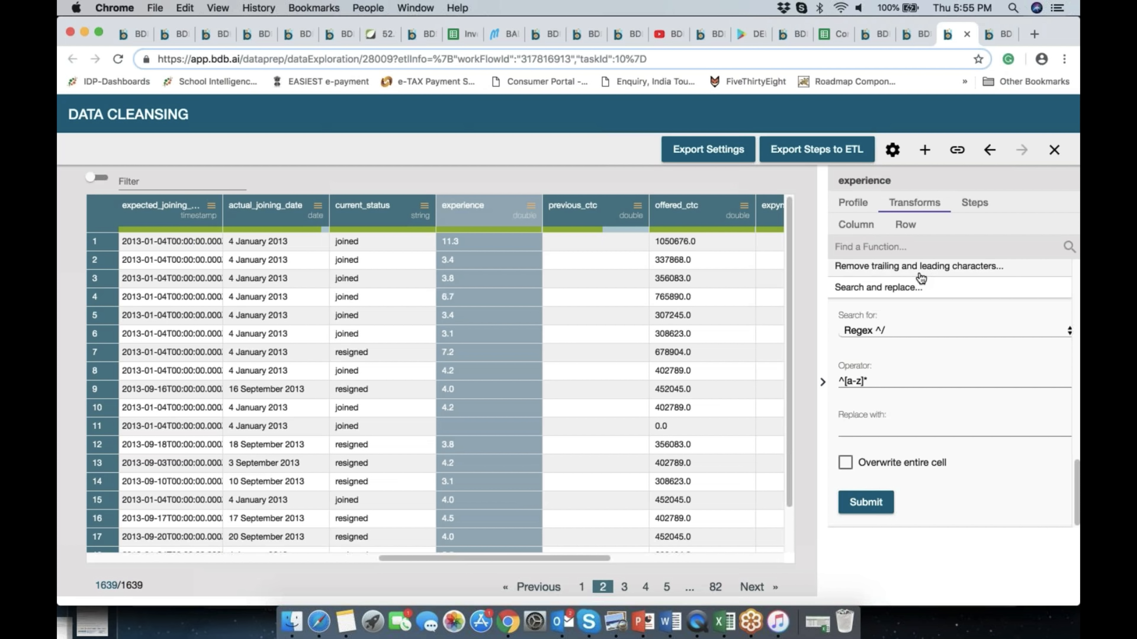
{"action": "left_click", "coordinate": [889, 246]}
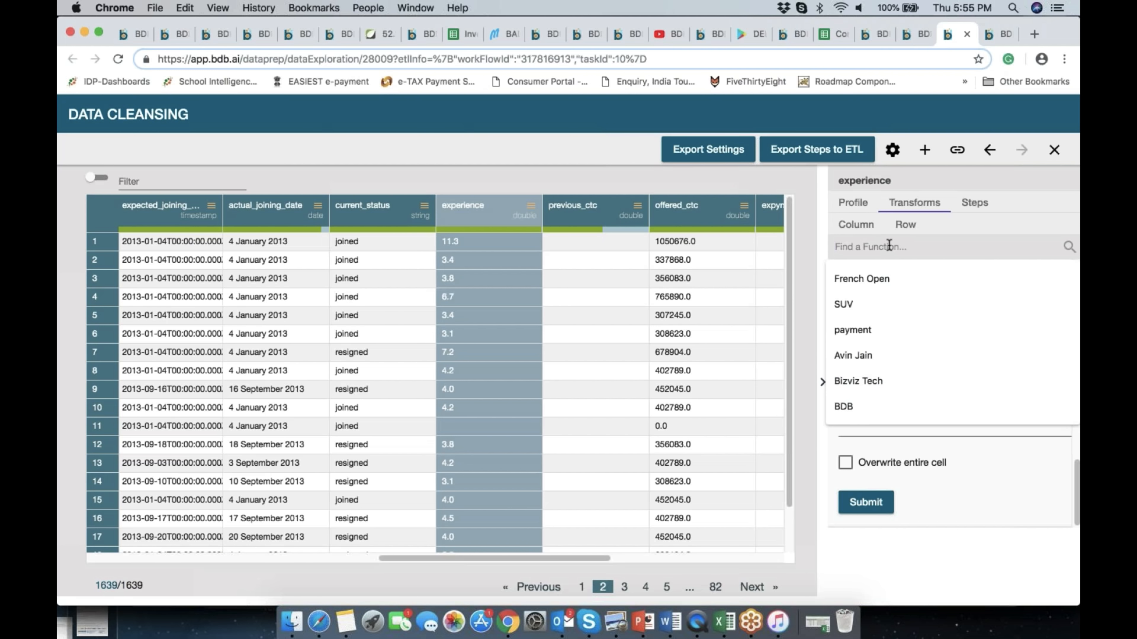
{"action": "type", "text": "rou"}
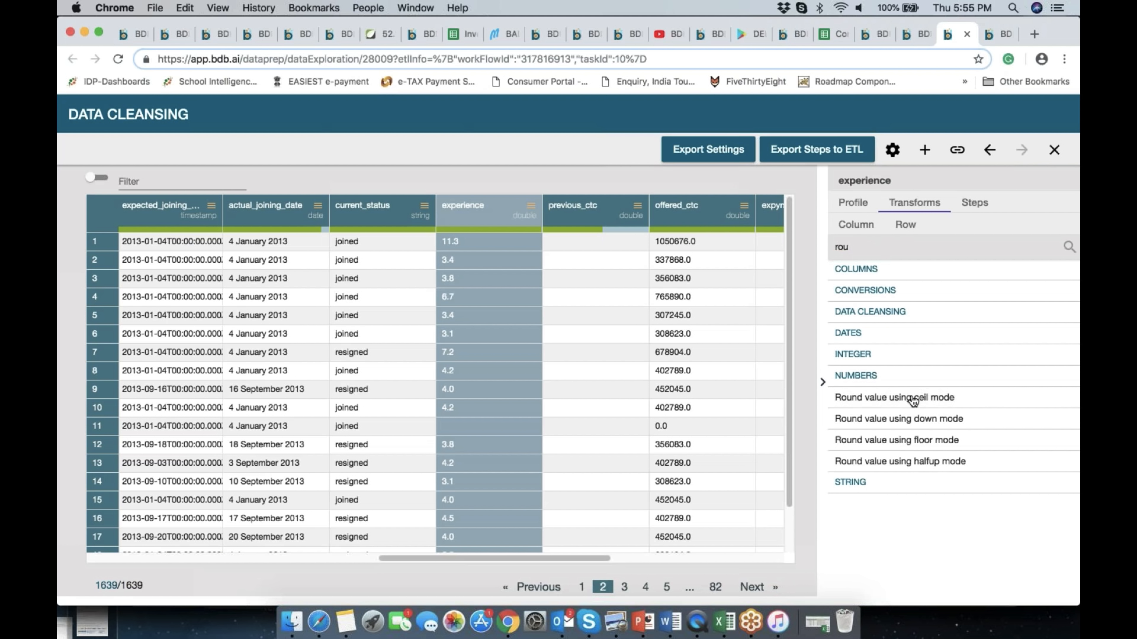
{"action": "left_click", "coordinate": [913, 400]}
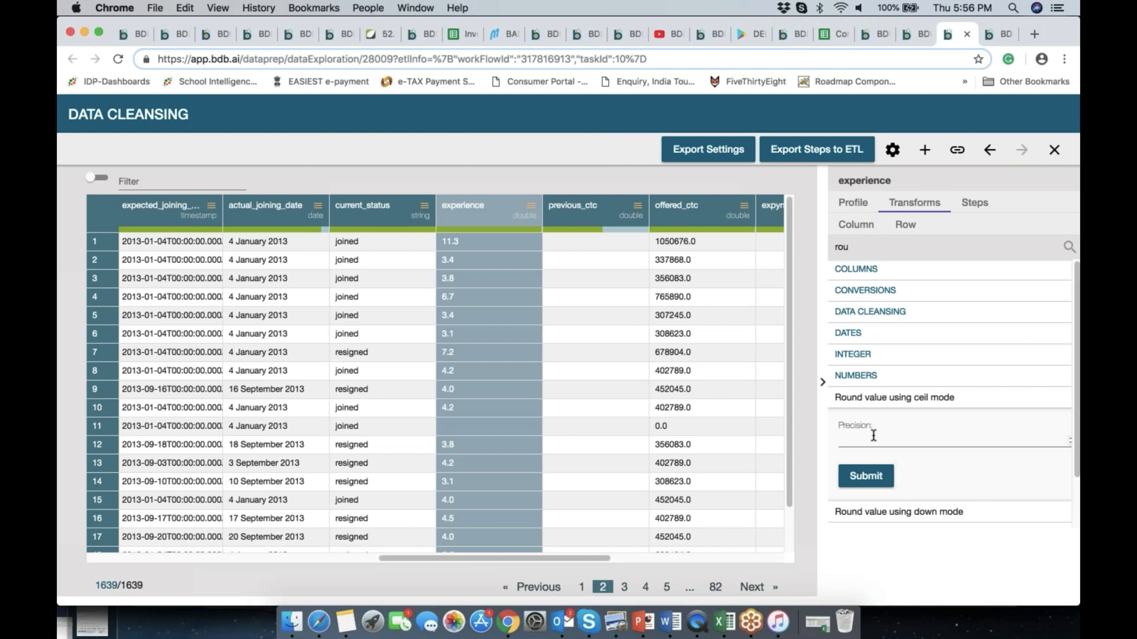
{"action": "left_click", "coordinate": [873, 435]}
{"action": "type", "text": "0"}
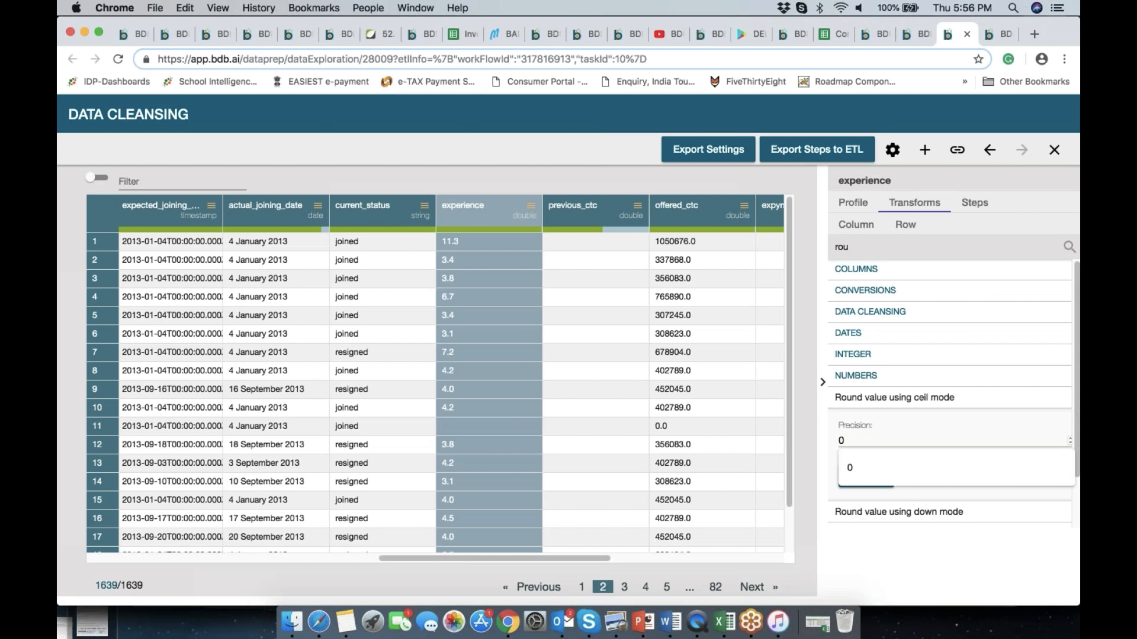
{"action": "left_click", "coordinate": [857, 473]}
{"action": "left_click", "coordinate": [864, 476]}
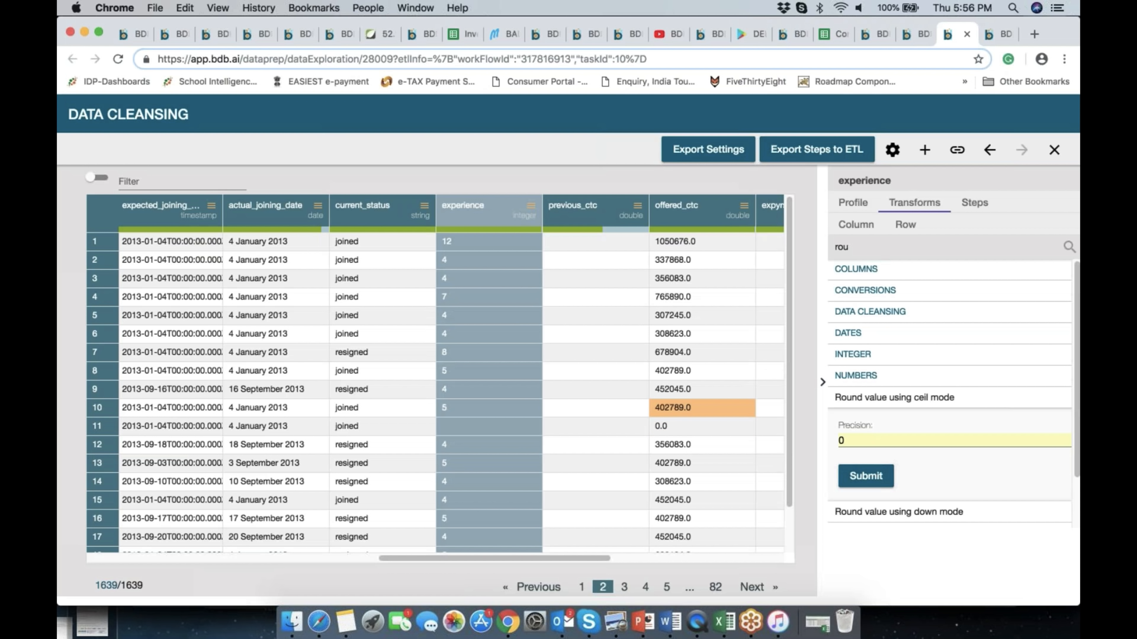
Step: Review the cleansed columns, return to the Experiment 2 workflow and close the Input component's configuration
{"action": "left_click", "coordinate": [727, 560]}
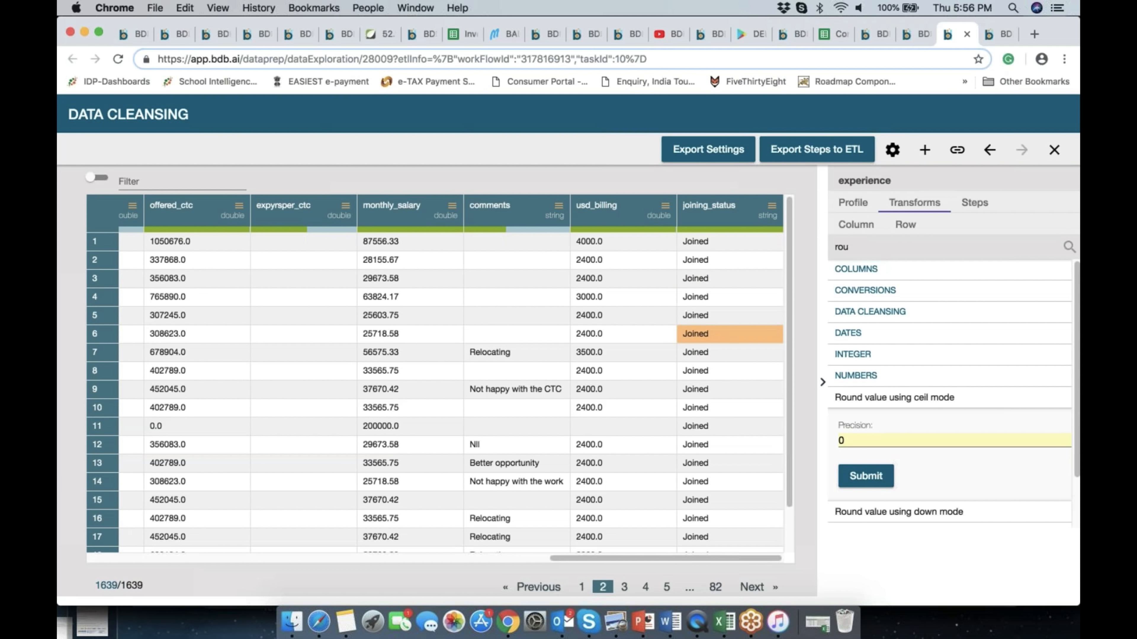
{"action": "scroll", "coordinate": [730, 341], "scroll_direction": "down", "scroll_amount": 2}
{"action": "scroll", "coordinate": [716, 358], "scroll_direction": "up", "scroll_amount": 1}
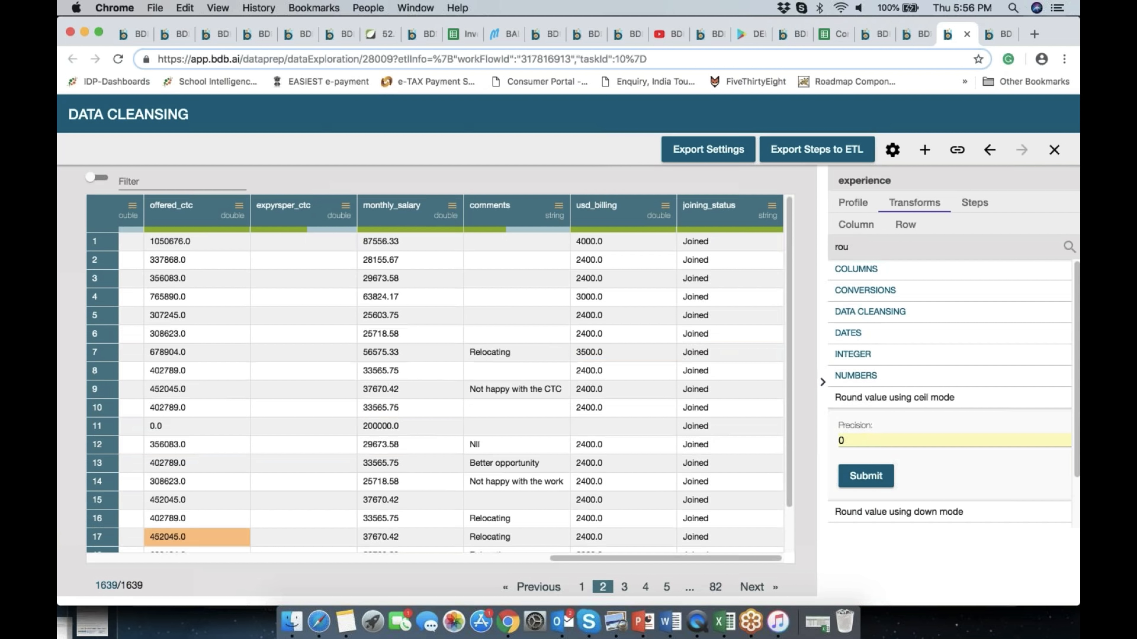
{"action": "scroll", "coordinate": [136, 560], "scroll_direction": "left", "scroll_amount": 10}
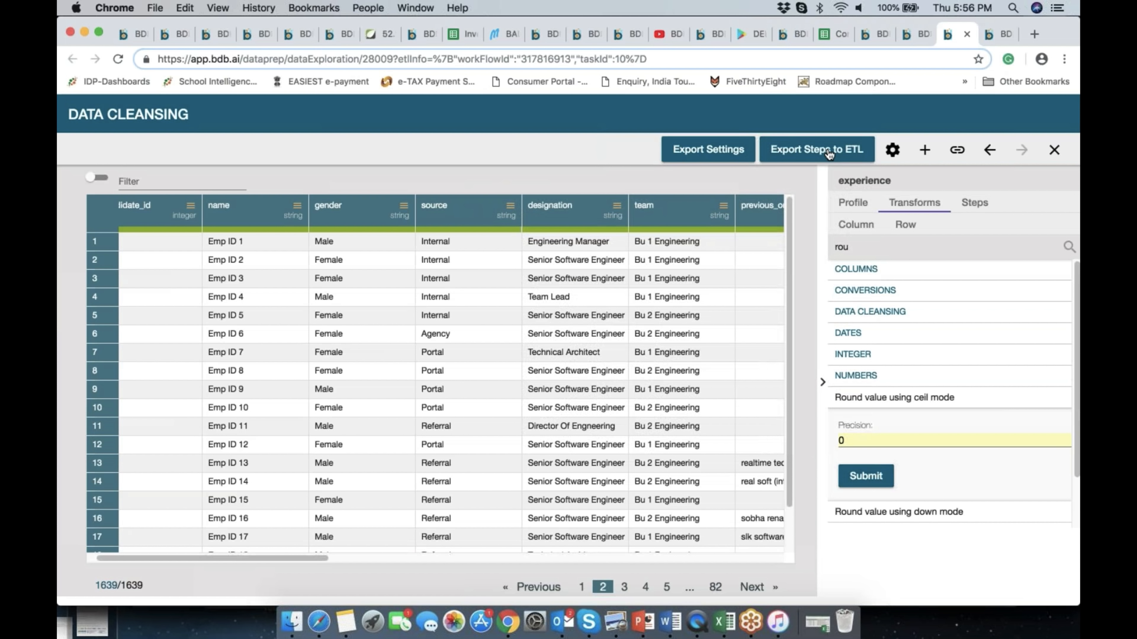
{"action": "left_click", "coordinate": [912, 35]}
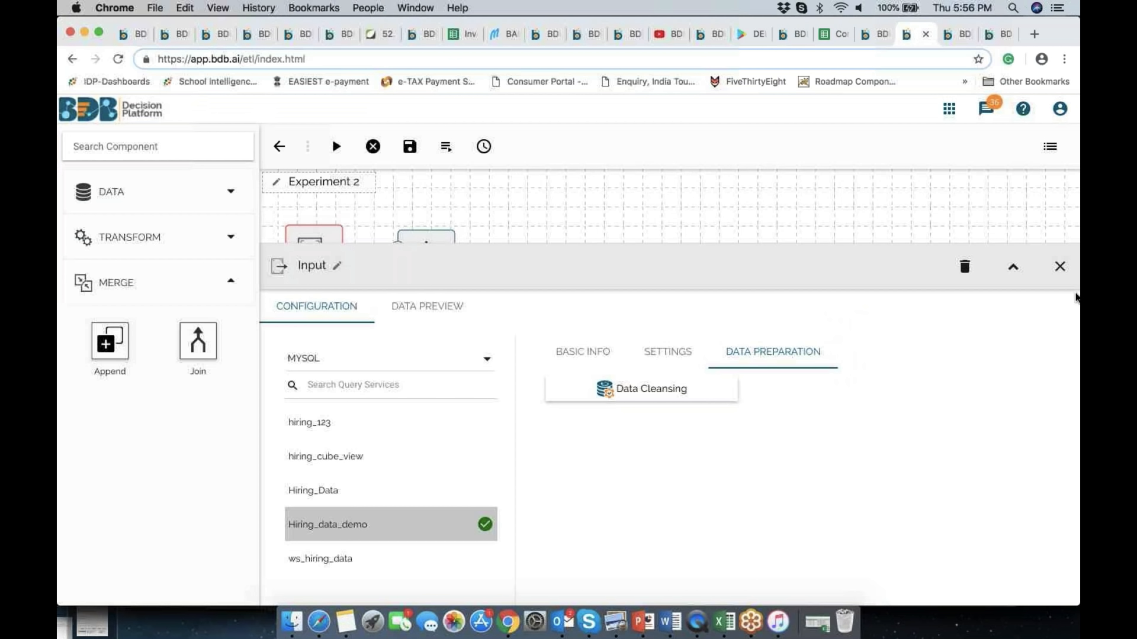
{"action": "left_click", "coordinate": [1059, 266]}
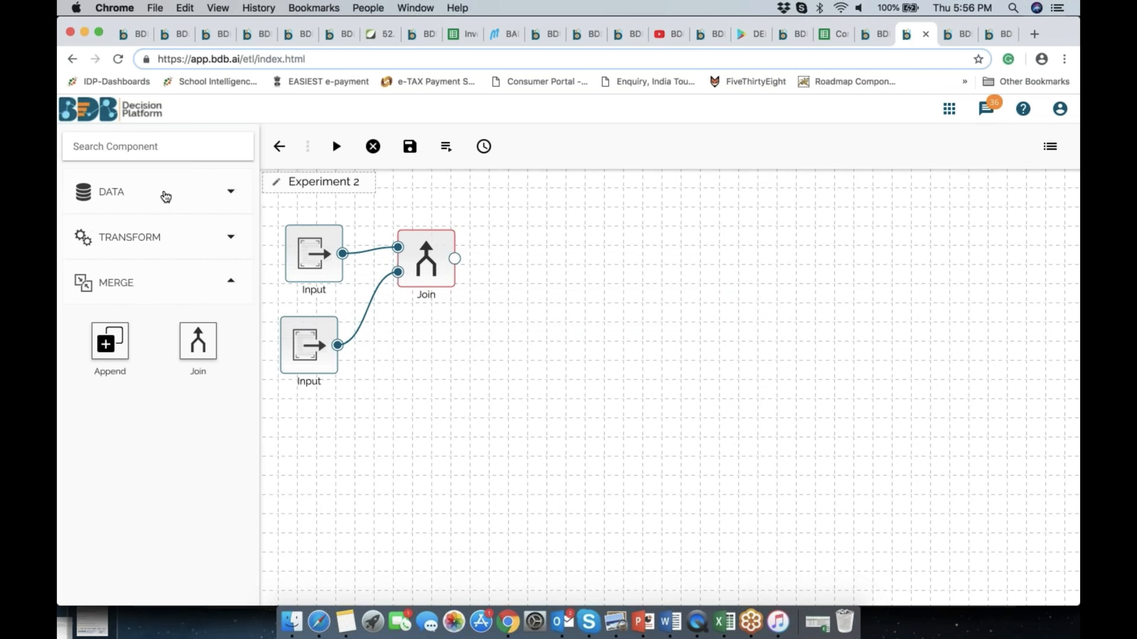
Step: Add an Output component to the workflow canvas and connect the Join component's output to it
{"action": "left_click", "coordinate": [166, 196]}
{"action": "left_click_drag", "start_coordinate": [197, 250], "coordinate": [555, 275]}
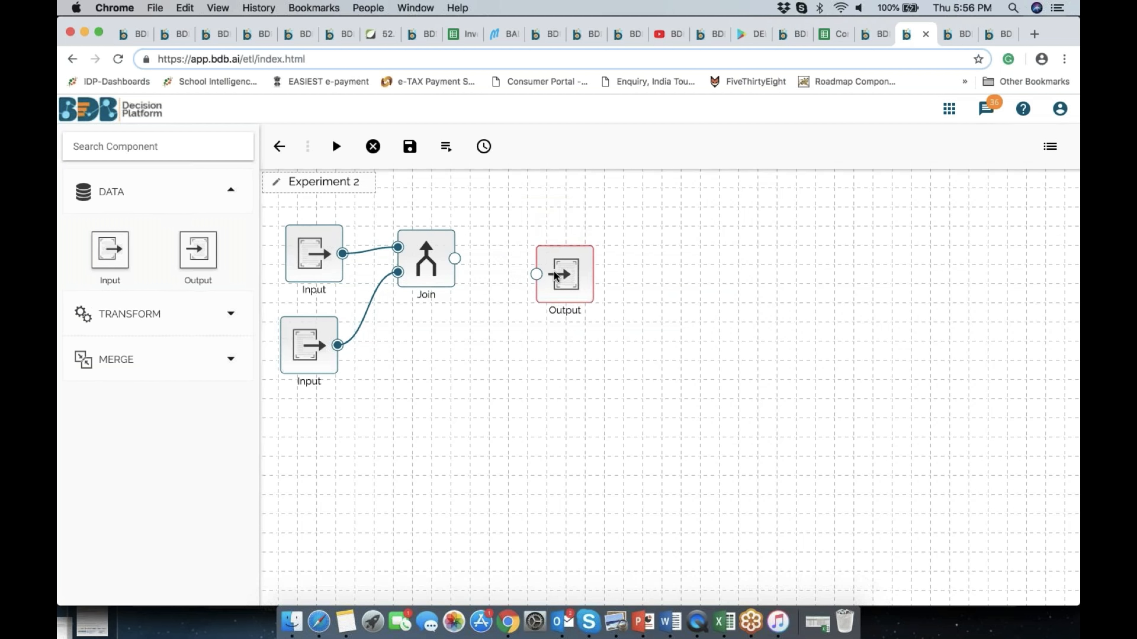
{"action": "left_click_drag", "start_coordinate": [454, 257], "coordinate": [536, 274]}
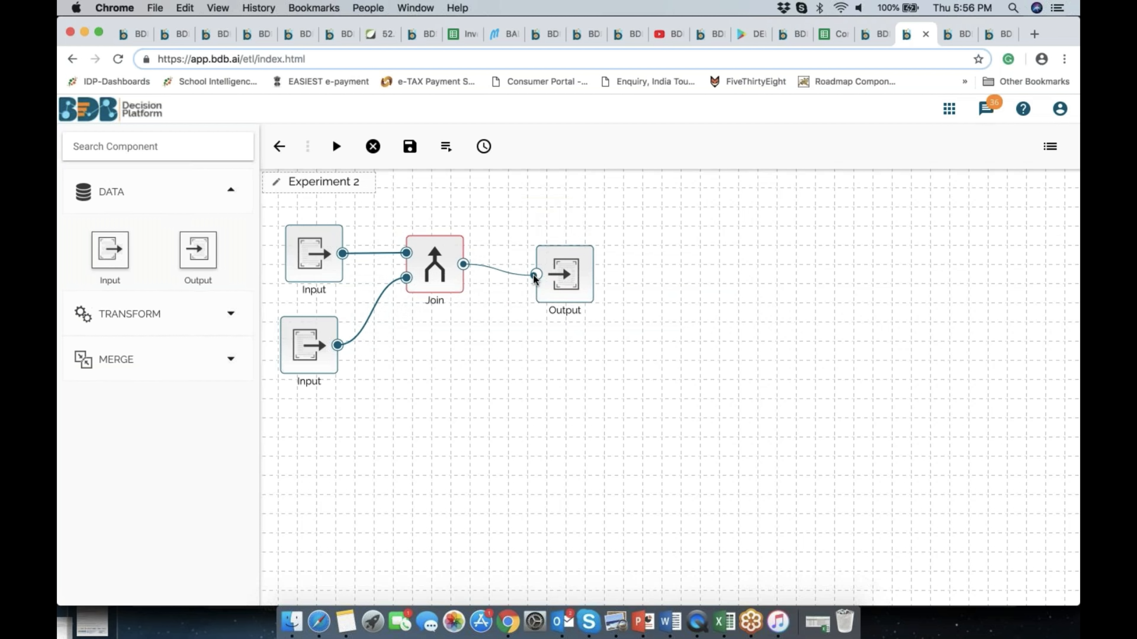
Step: Configure the Output component with the Elastic connector and name its new metadata store "Experiment 2"
{"action": "left_click", "coordinate": [560, 282]}
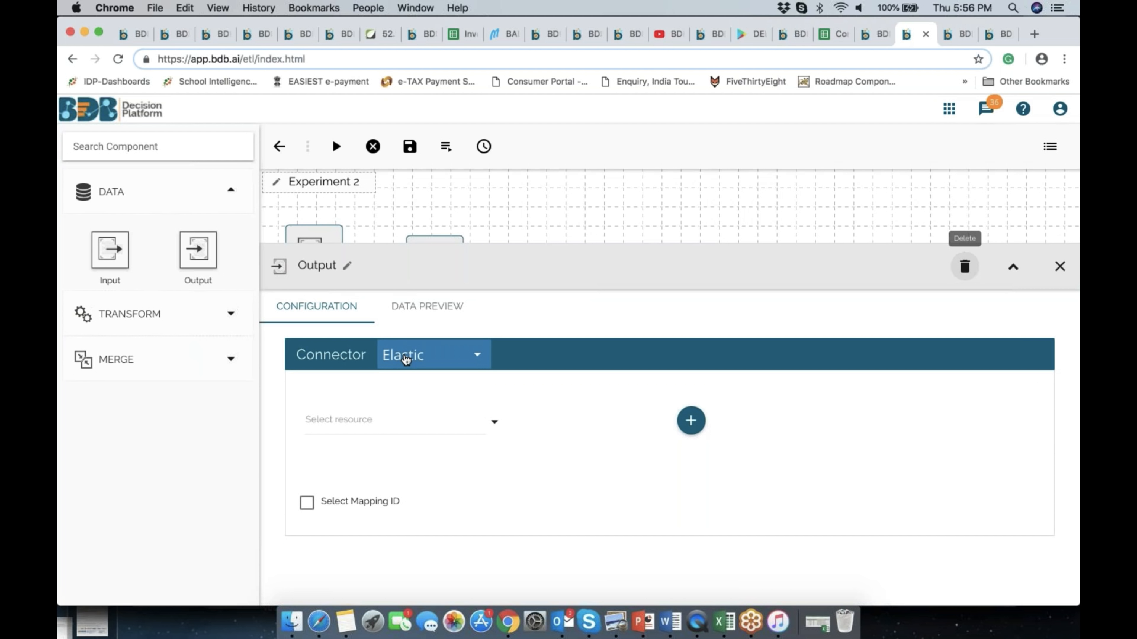
{"action": "left_click", "coordinate": [405, 358]}
{"action": "left_click", "coordinate": [406, 358]}
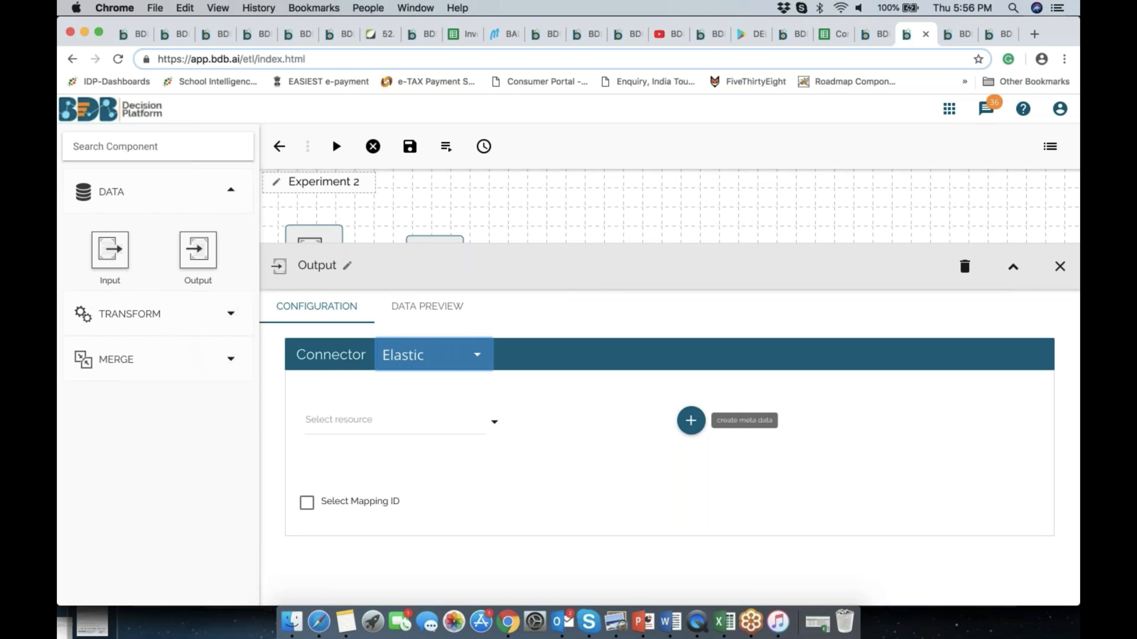
{"action": "left_click", "coordinate": [690, 420]}
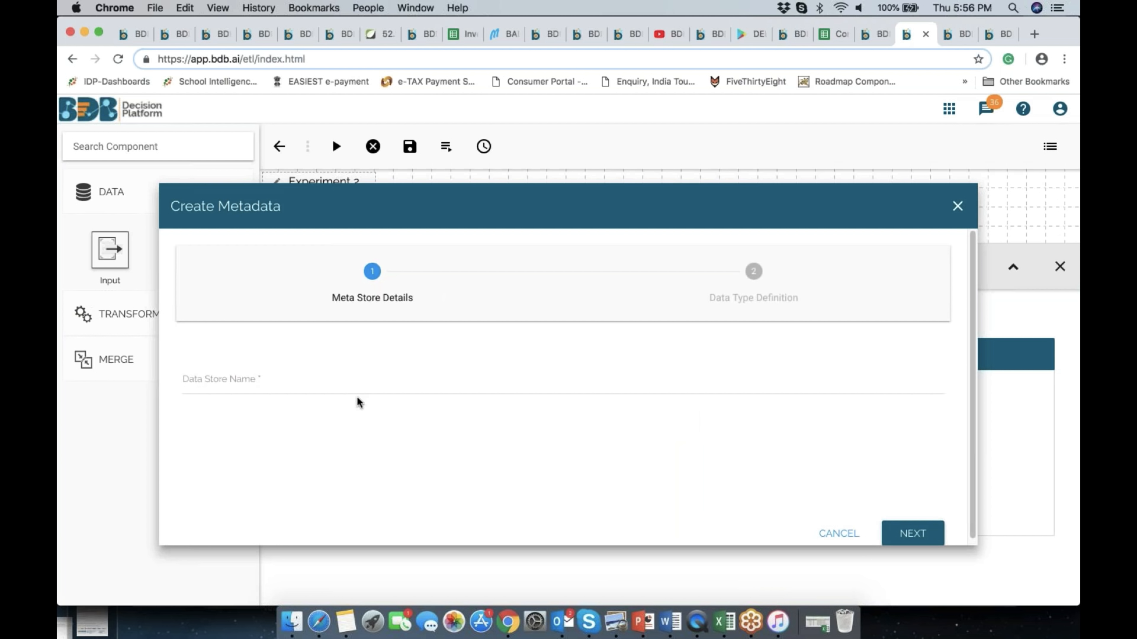
{"action": "left_click", "coordinate": [314, 386]}
{"action": "type", "text": "E"}
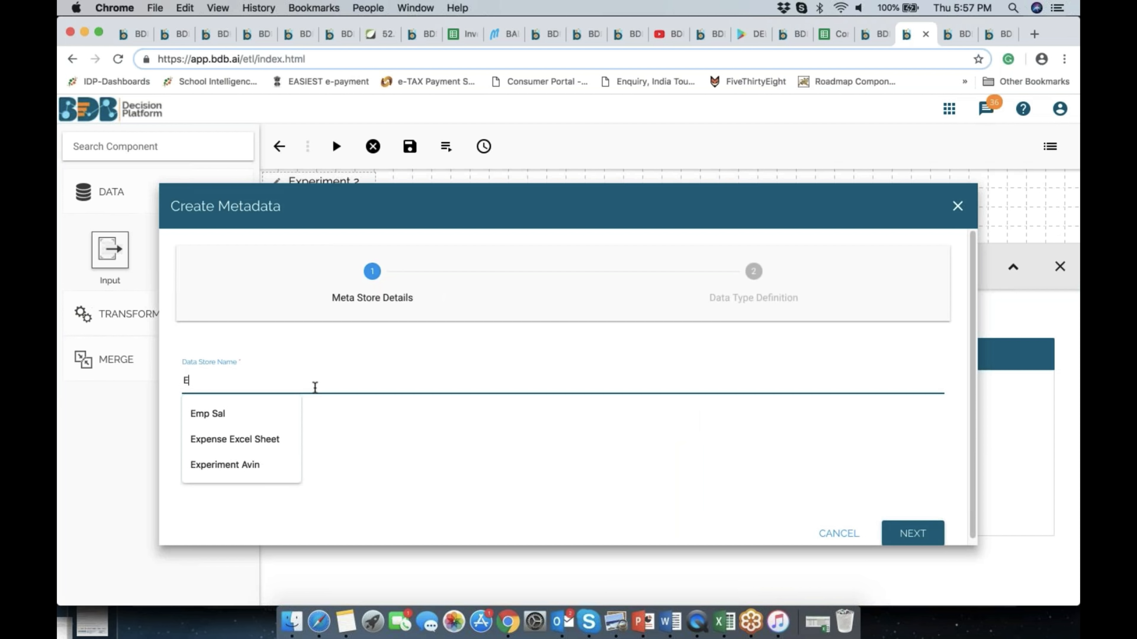
{"action": "type", "text": "xpe"}
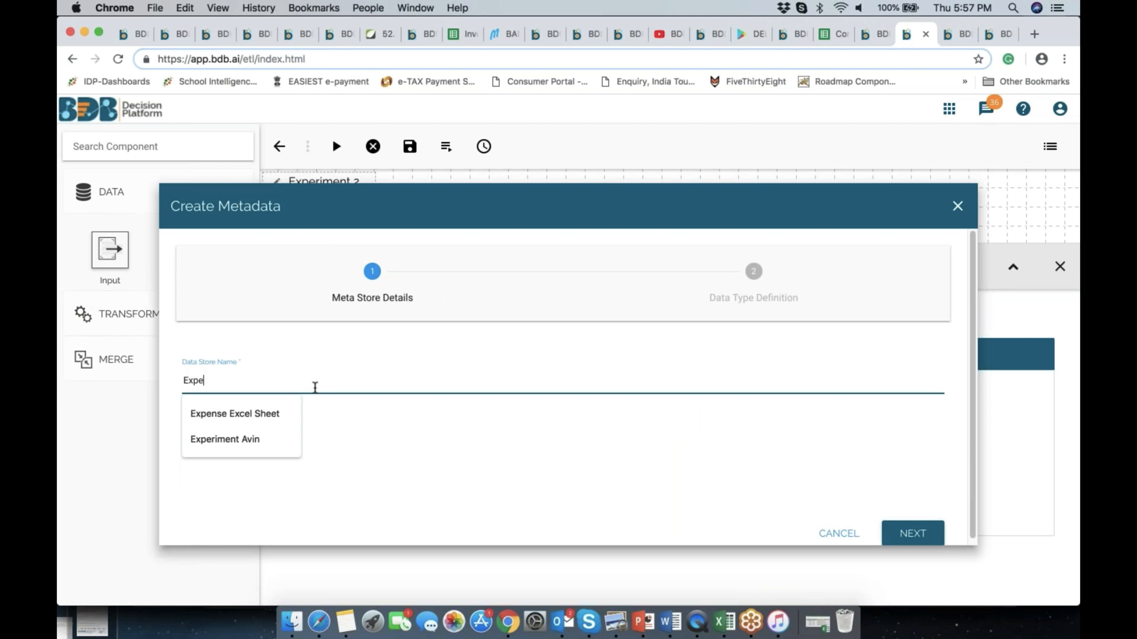
{"action": "type", "text": "r"}
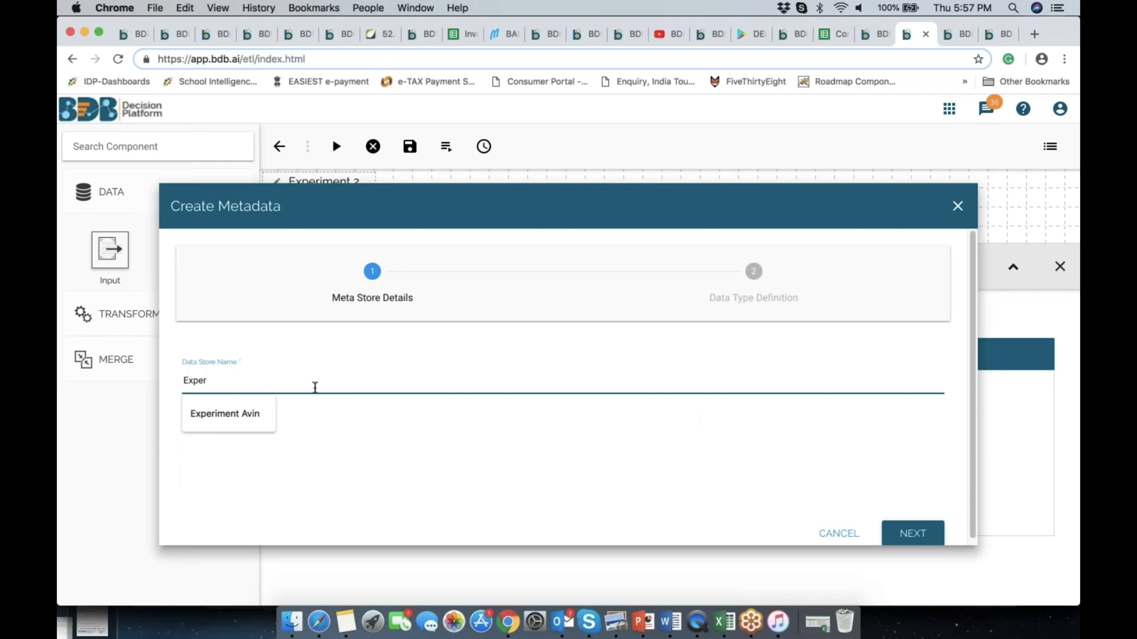
{"action": "type", "text": "iment 2"}
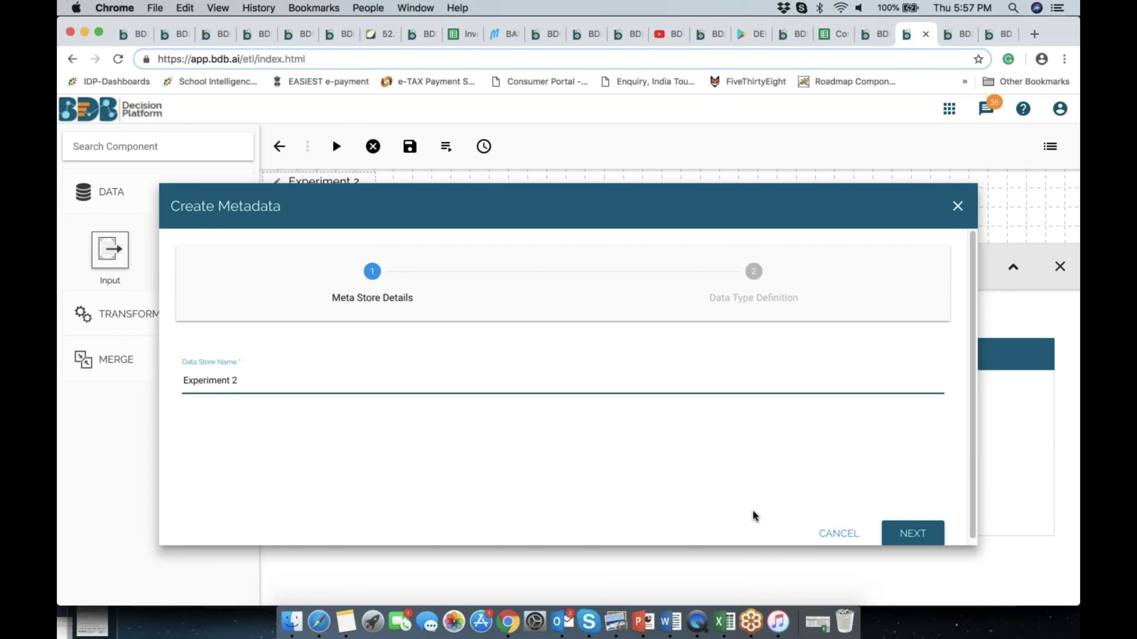
{"action": "left_click", "coordinate": [913, 534]}
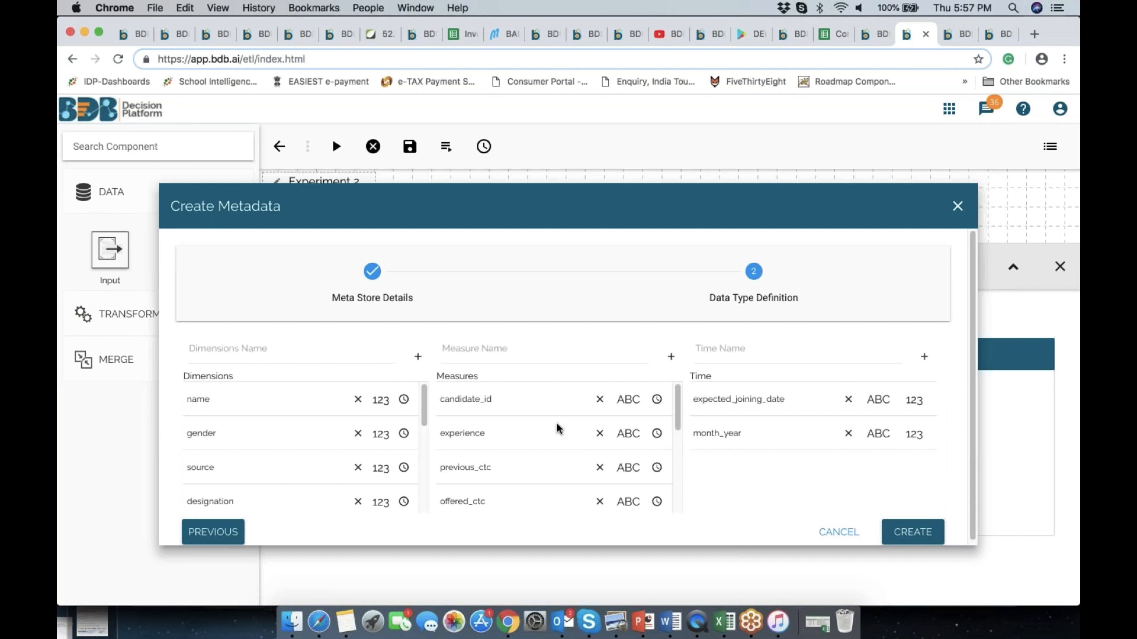
Step: Remove candidate_id_1 and id from the measures, check the dimensions, and create the Experiment 2 metadata store
{"action": "scroll", "coordinate": [539, 414], "scroll_direction": "down", "scroll_amount": 5}
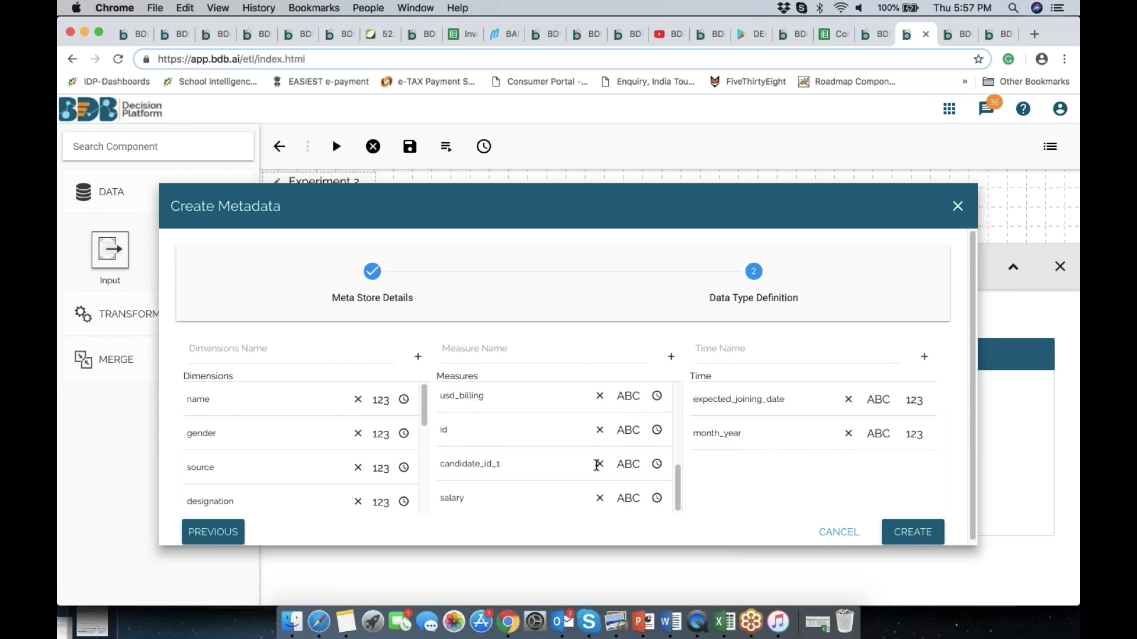
{"action": "left_click", "coordinate": [599, 464]}
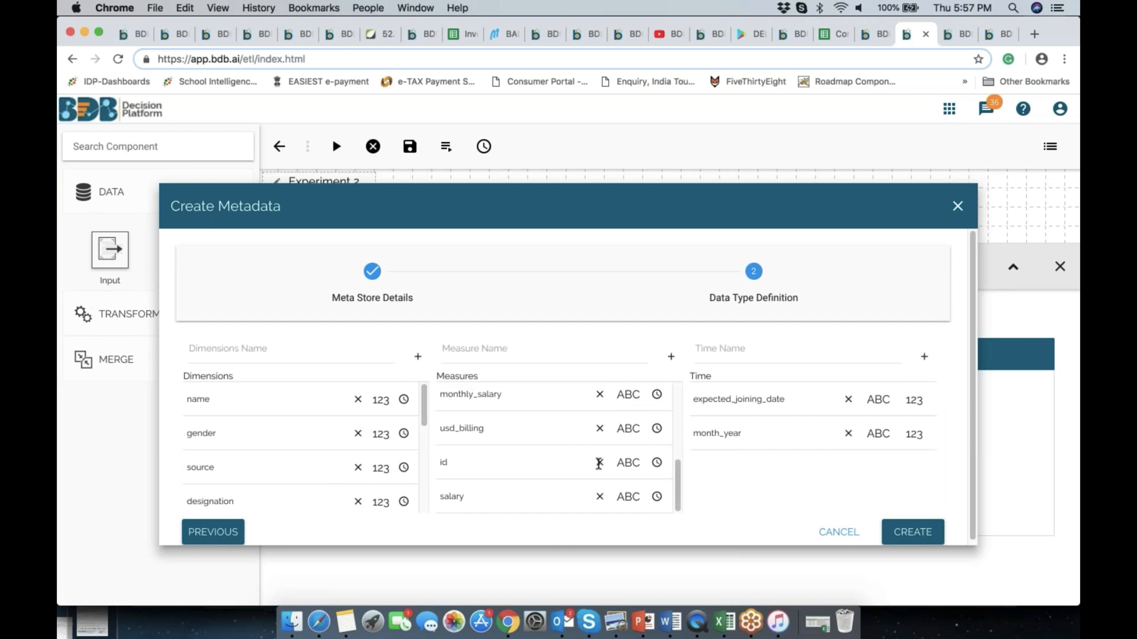
{"action": "left_click", "coordinate": [598, 463]}
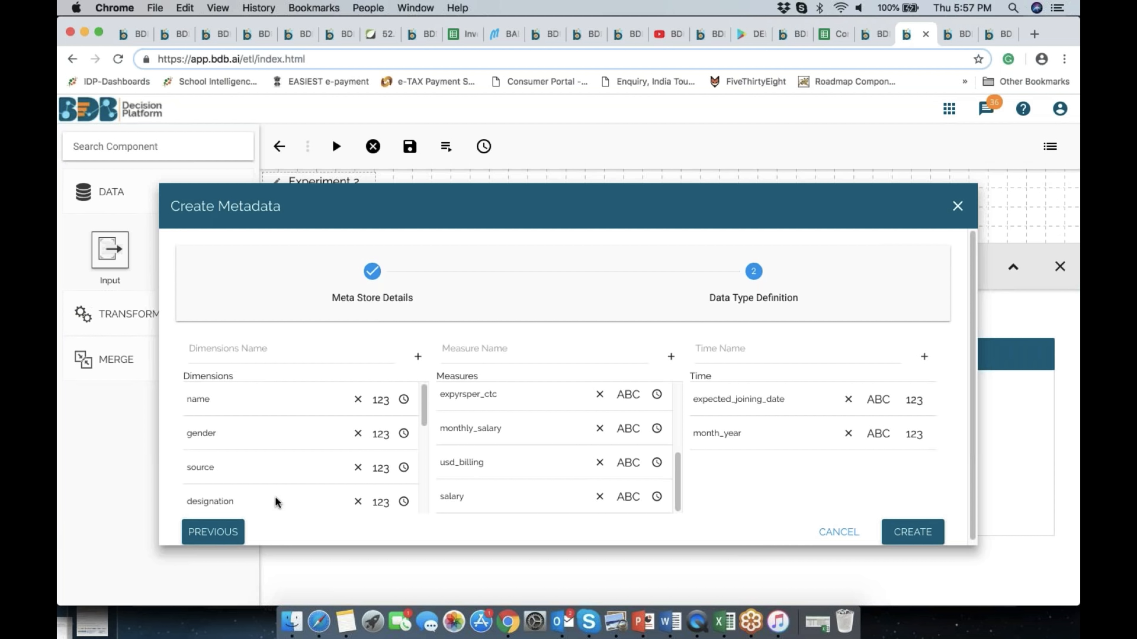
{"action": "scroll", "coordinate": [276, 503], "scroll_direction": "down", "scroll_amount": 4}
{"action": "scroll", "coordinate": [276, 501], "scroll_direction": "down", "scroll_amount": 3}
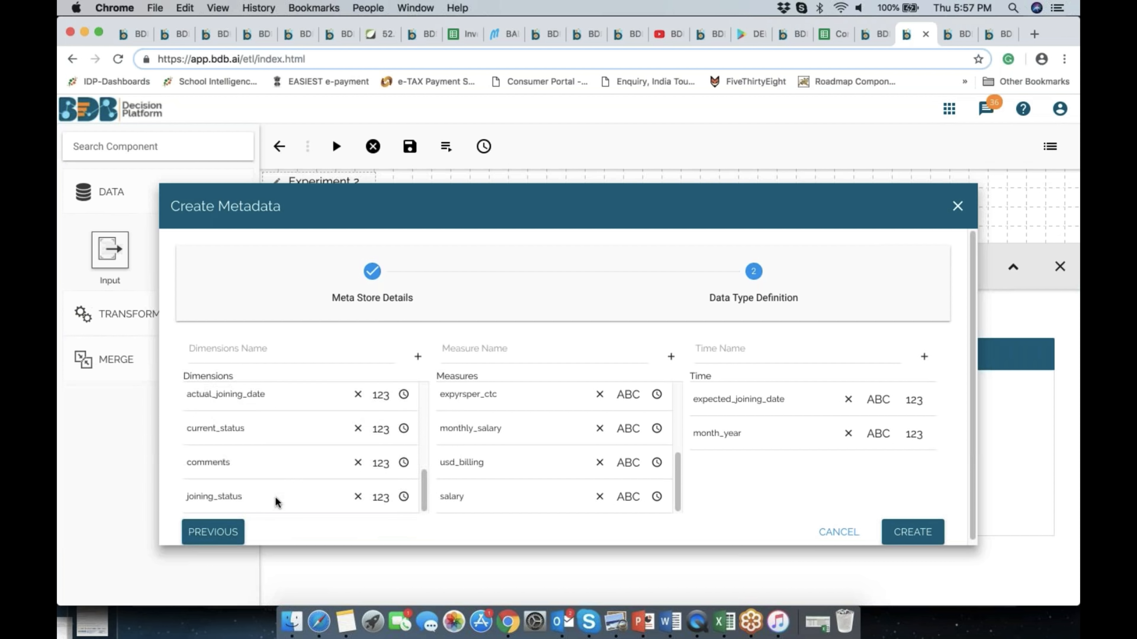
{"action": "scroll", "coordinate": [275, 501], "scroll_direction": "up", "scroll_amount": 2}
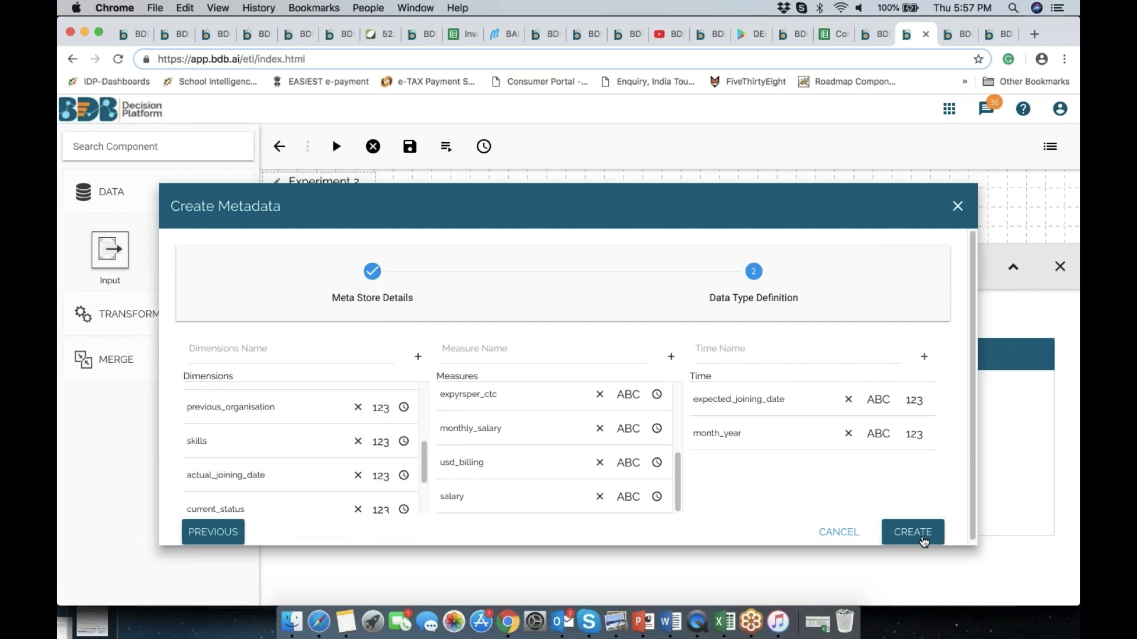
{"action": "left_click", "coordinate": [920, 537]}
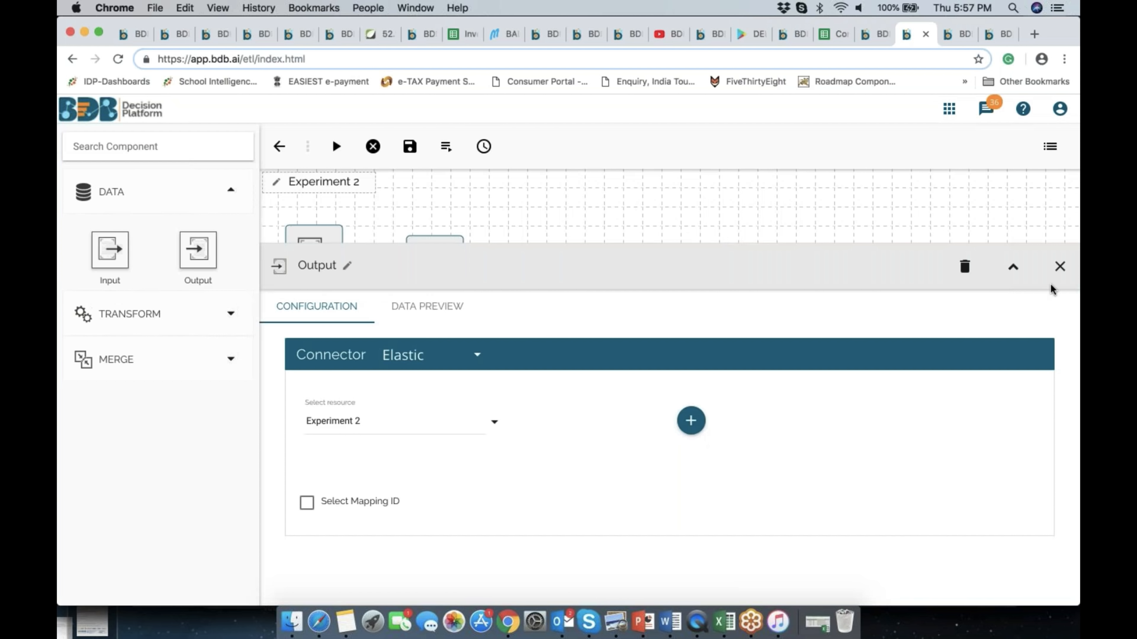
Step: Close the Output component's configuration and save the workflow as Experiment 2
{"action": "left_click", "coordinate": [1059, 268]}
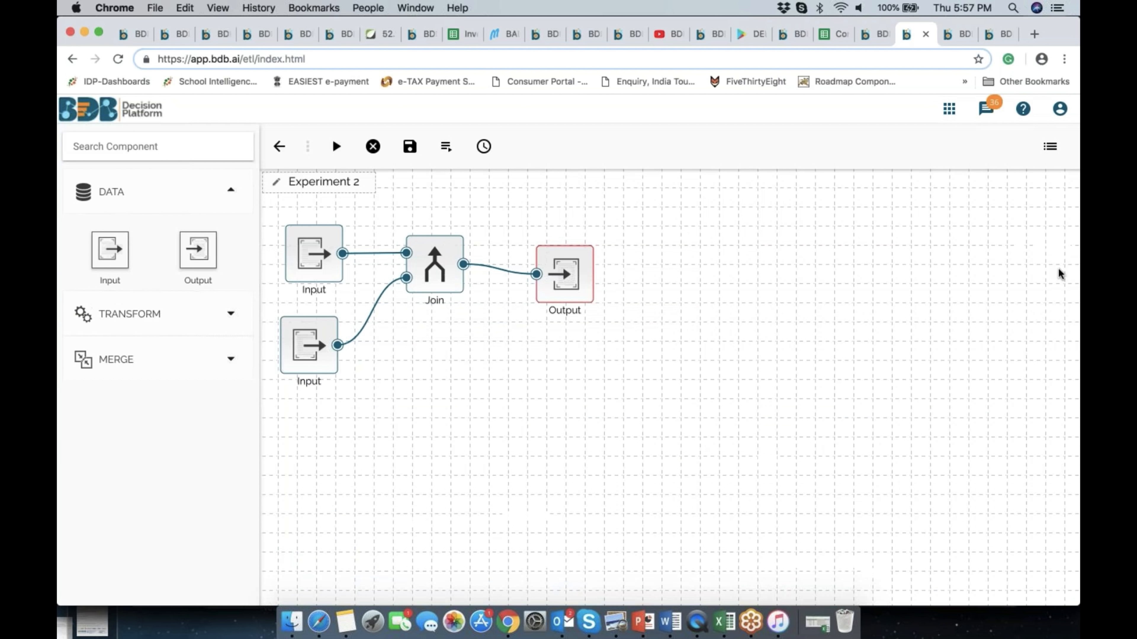
{"action": "left_click", "coordinate": [552, 285]}
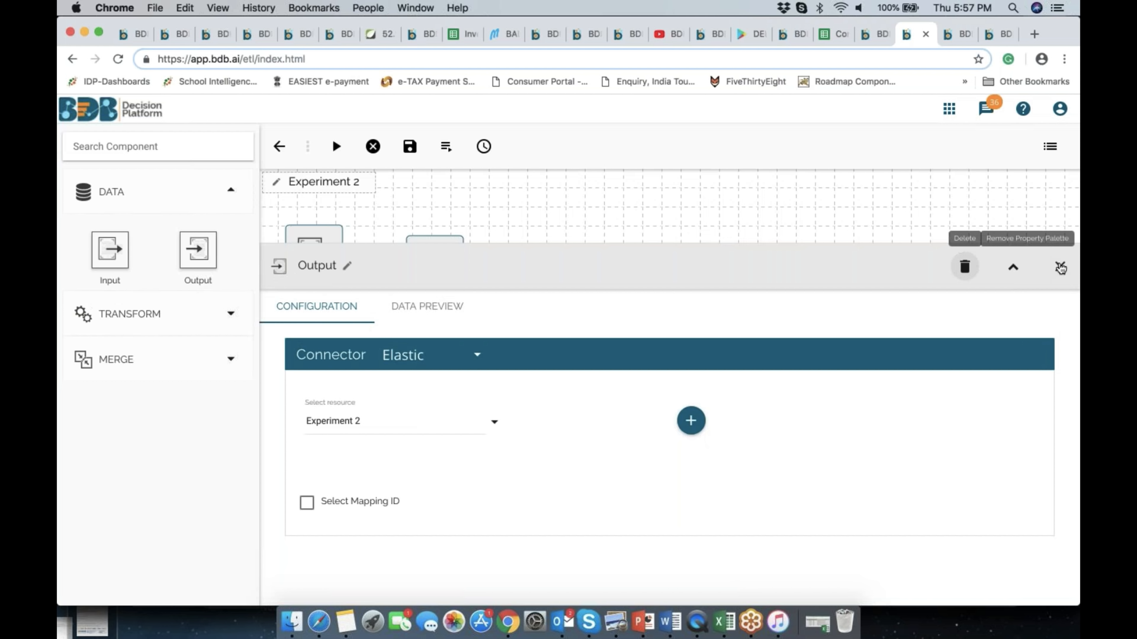
{"action": "left_click", "coordinate": [1060, 267]}
{"action": "left_click", "coordinate": [446, 147]}
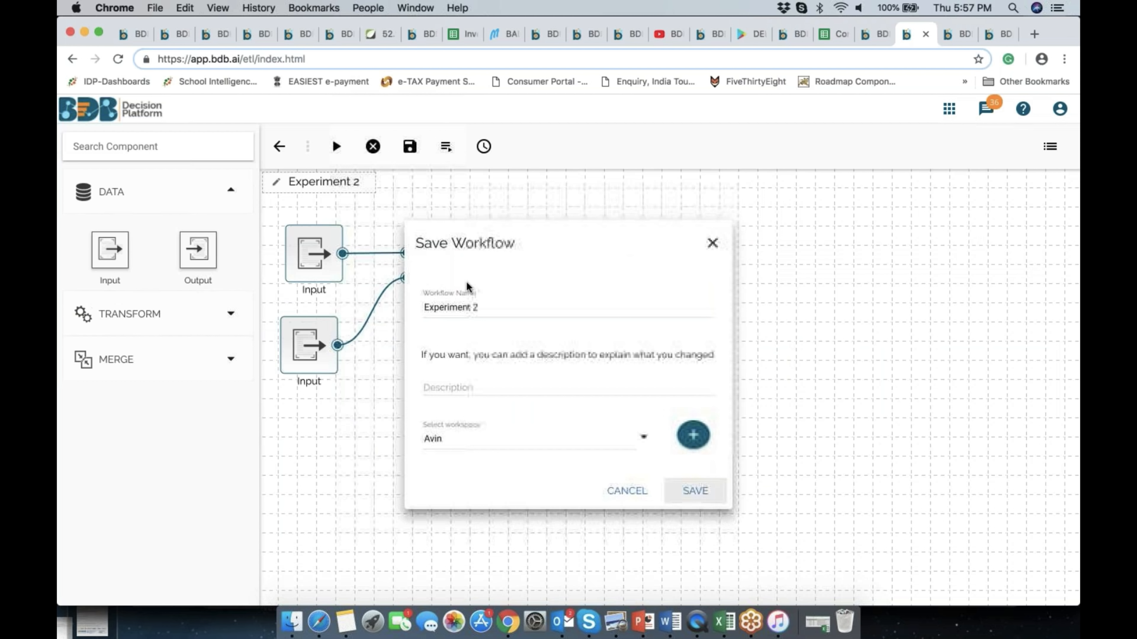
{"action": "left_click", "coordinate": [695, 491]}
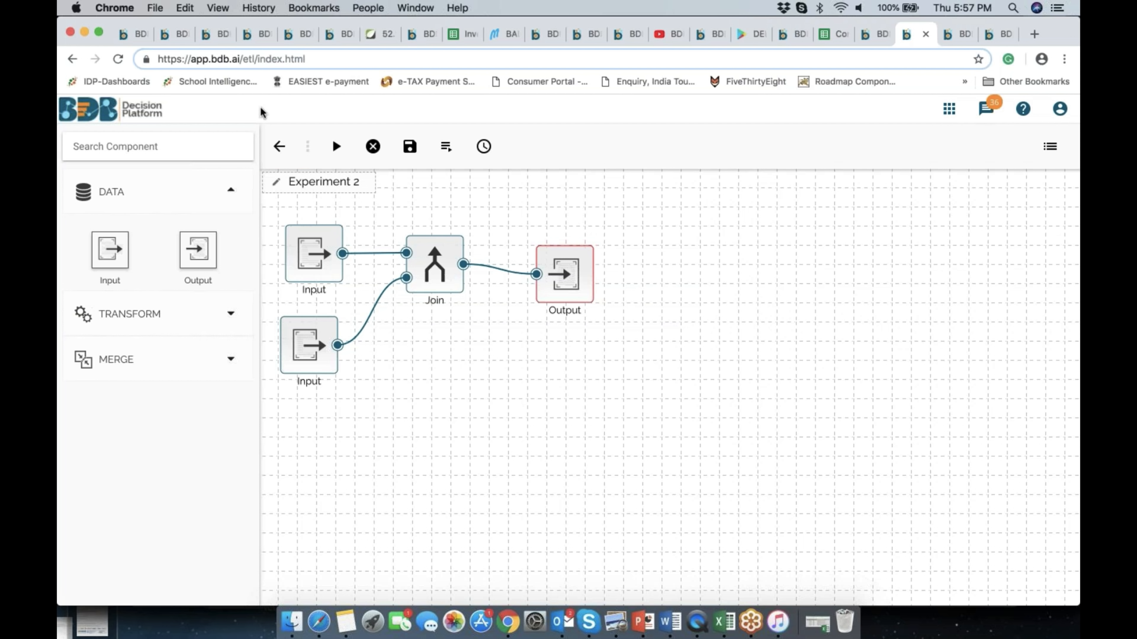
Step: Return to the platform's My Documents page and create a story named "Experiment 2"
{"action": "left_click", "coordinate": [117, 117]}
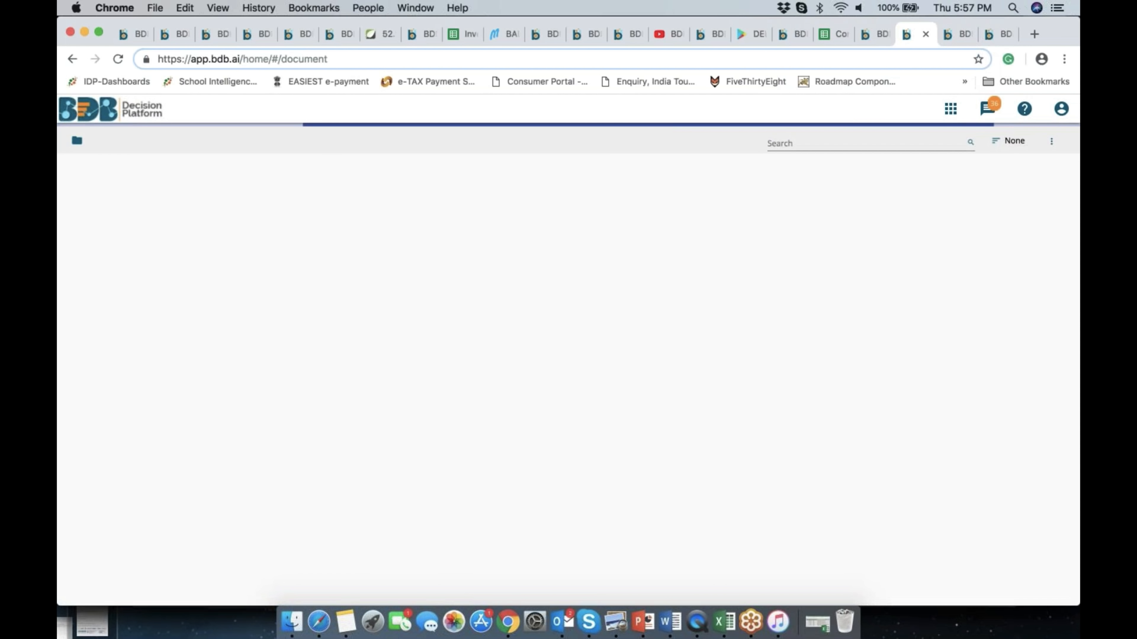
{"action": "right_click", "coordinate": [483, 560]}
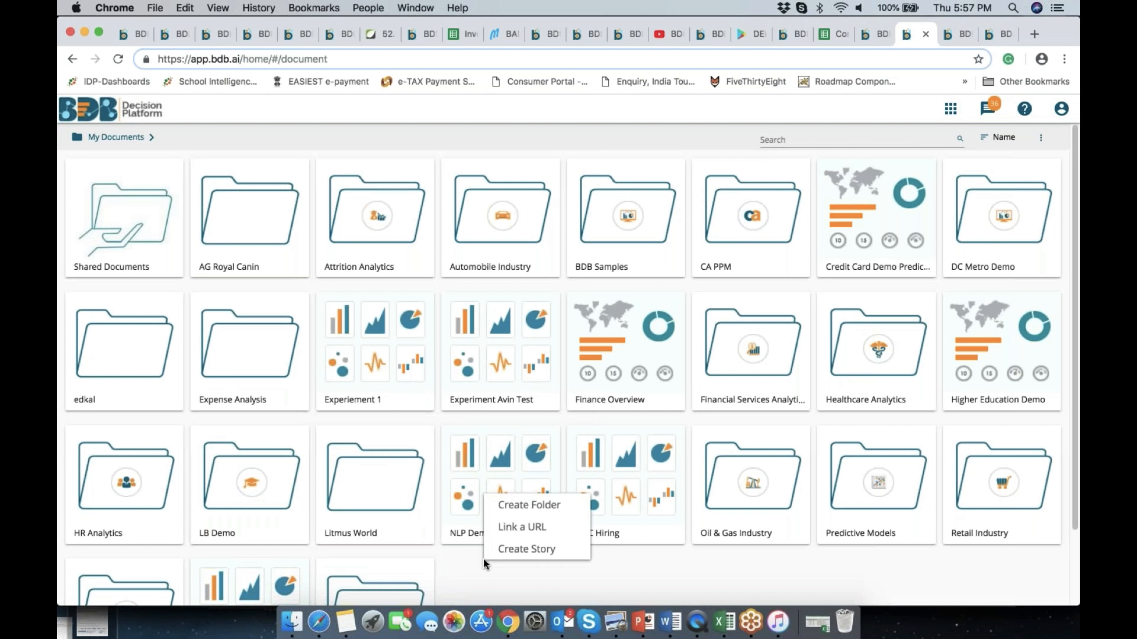
{"action": "left_click", "coordinate": [526, 549]}
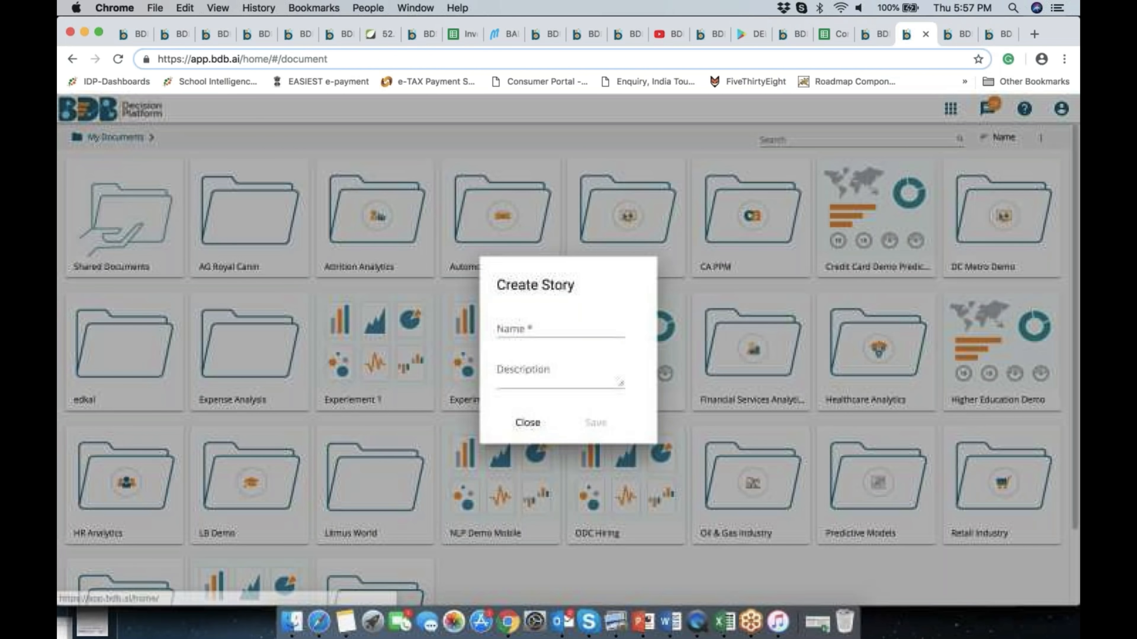
{"action": "left_click", "coordinate": [527, 321]}
{"action": "type", "text": "Eperi"}
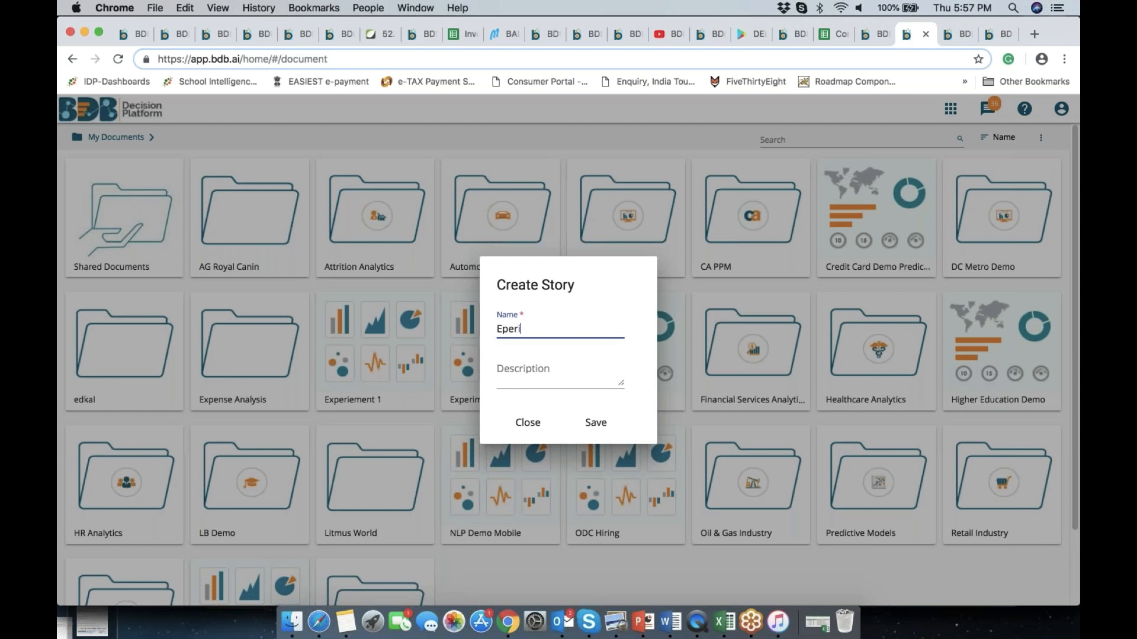
{"action": "key", "text": "BackSpace"}
{"action": "key", "text": "BackSpace"}
{"action": "key", "text": "BackSpace"}
{"action": "key", "text": "BackSpace"}
{"action": "type", "text": "xper"}
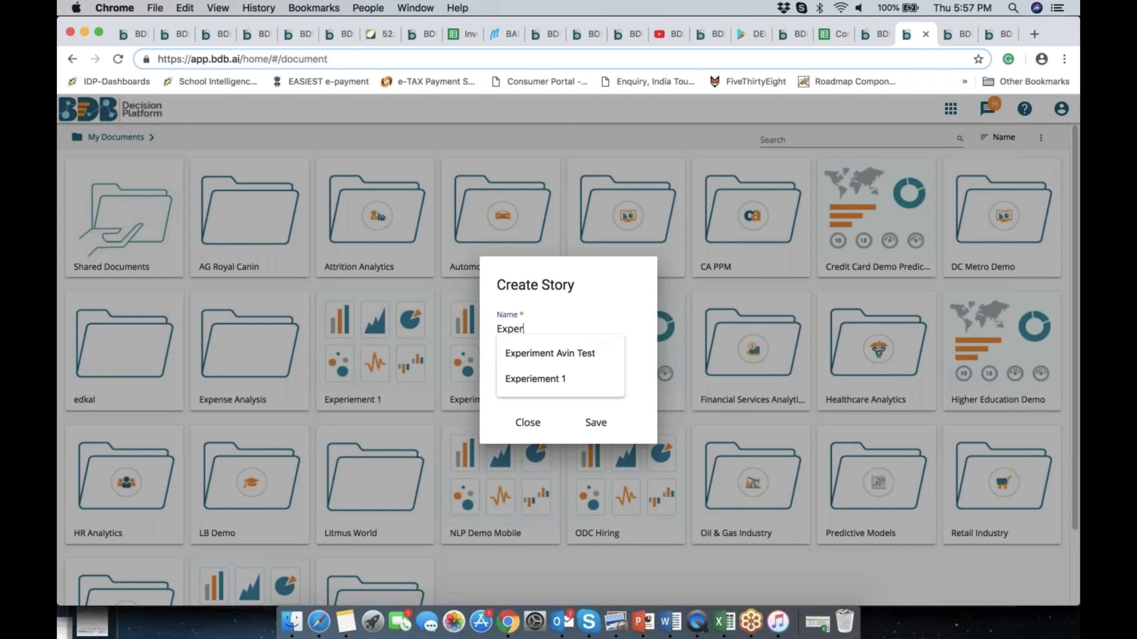
{"action": "type", "text": "iment 2"}
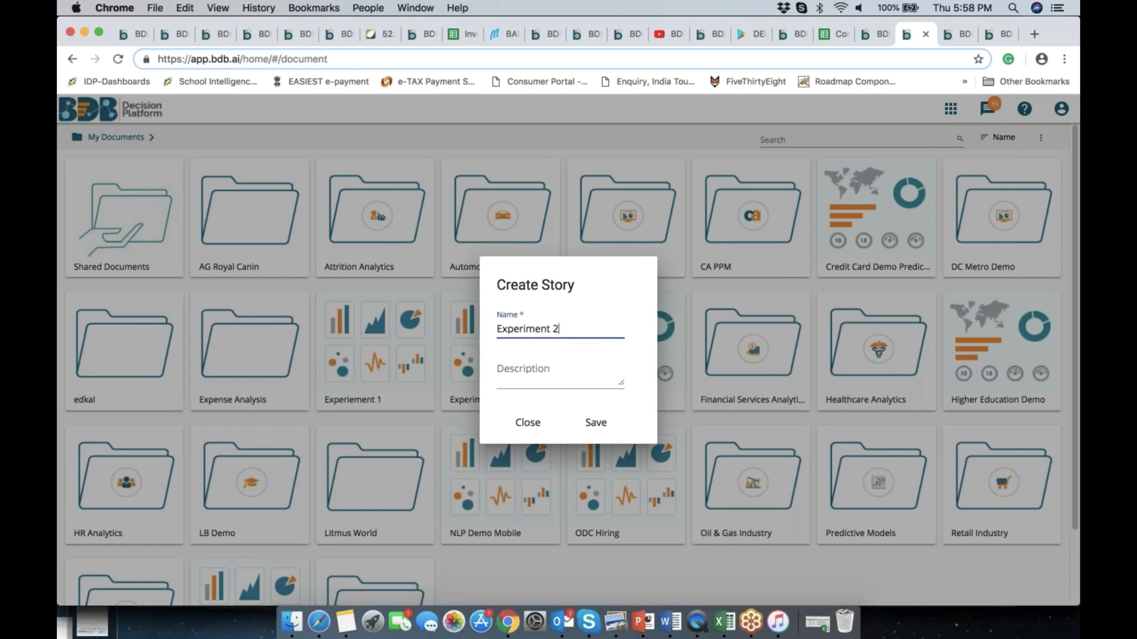
{"action": "left_click", "coordinate": [594, 423]}
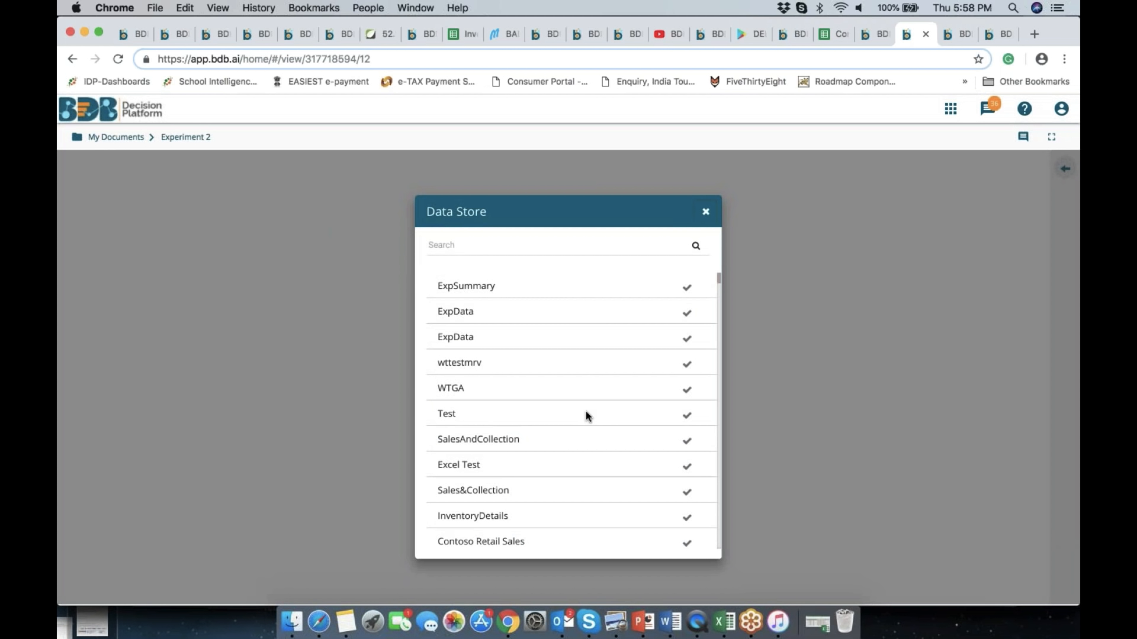
Step: Search the data stores for "experiment" and select Experiment 2 as the story's data source
{"action": "left_click", "coordinate": [480, 247]}
{"action": "type", "text": "ex"}
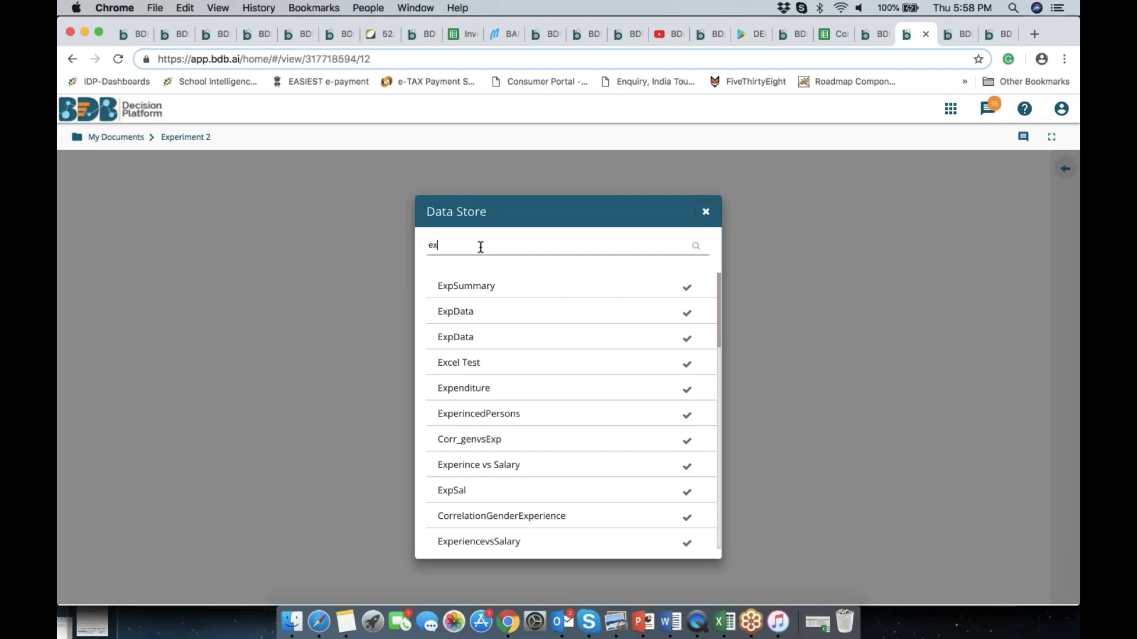
{"action": "type", "text": "per"}
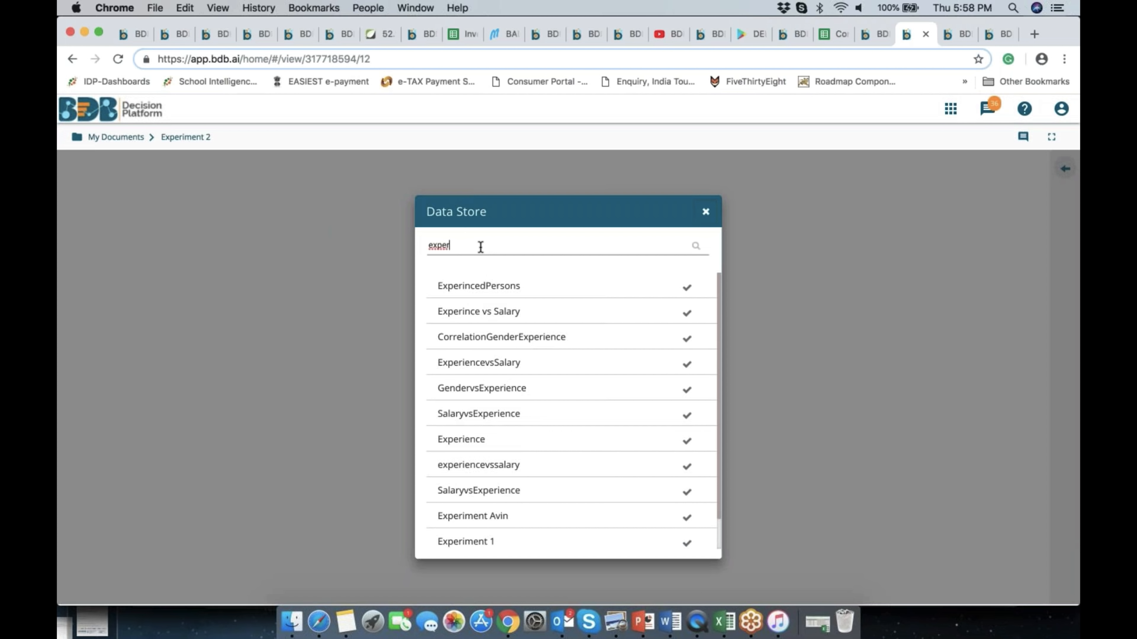
{"action": "type", "text": "iment"}
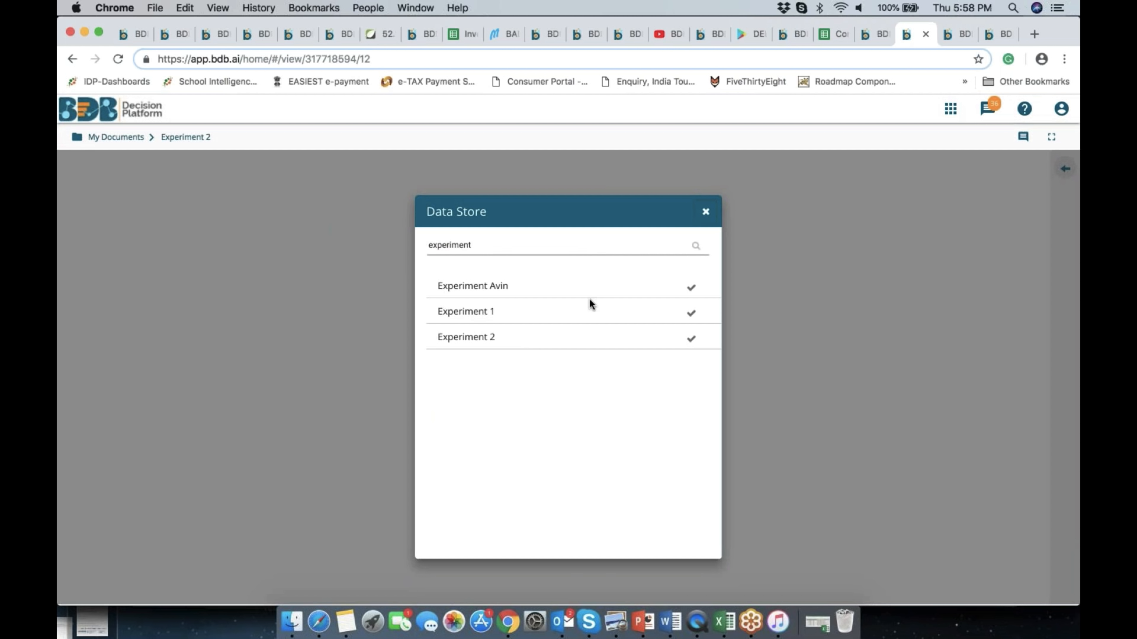
{"action": "left_click", "coordinate": [691, 335]}
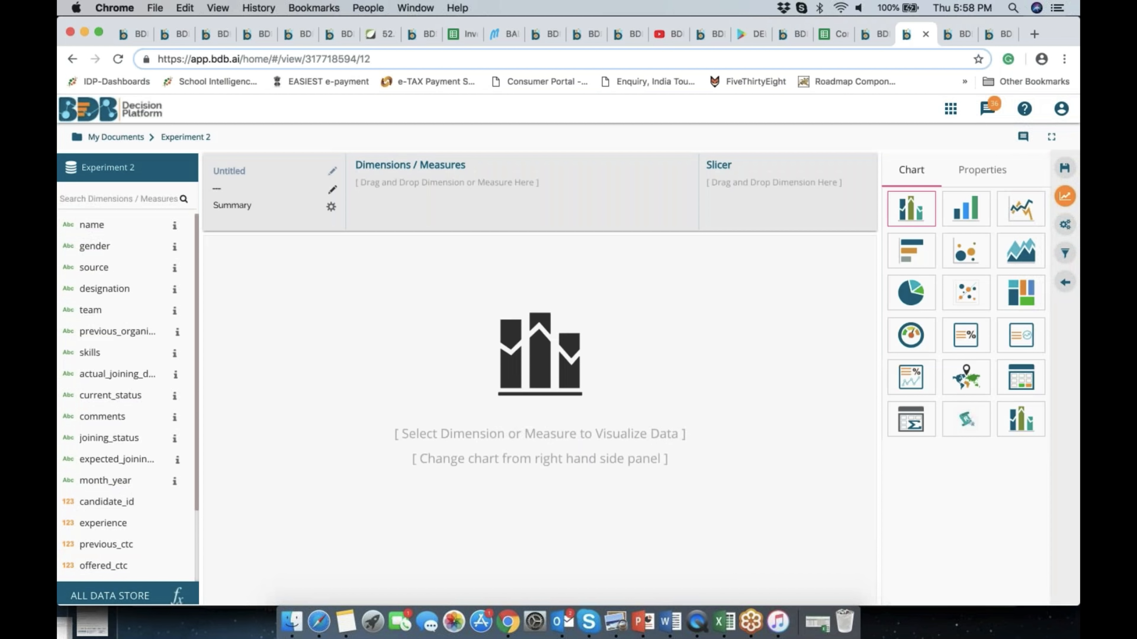
Step: Chart the sum of experience by gender as a pie chart and save it to the story
{"action": "left_click_drag", "start_coordinate": [95, 248], "coordinate": [412, 198]}
{"action": "scroll", "coordinate": [99, 515], "scroll_direction": "down", "scroll_amount": 3}
{"action": "scroll", "coordinate": [98, 516], "scroll_direction": "down", "scroll_amount": 1}
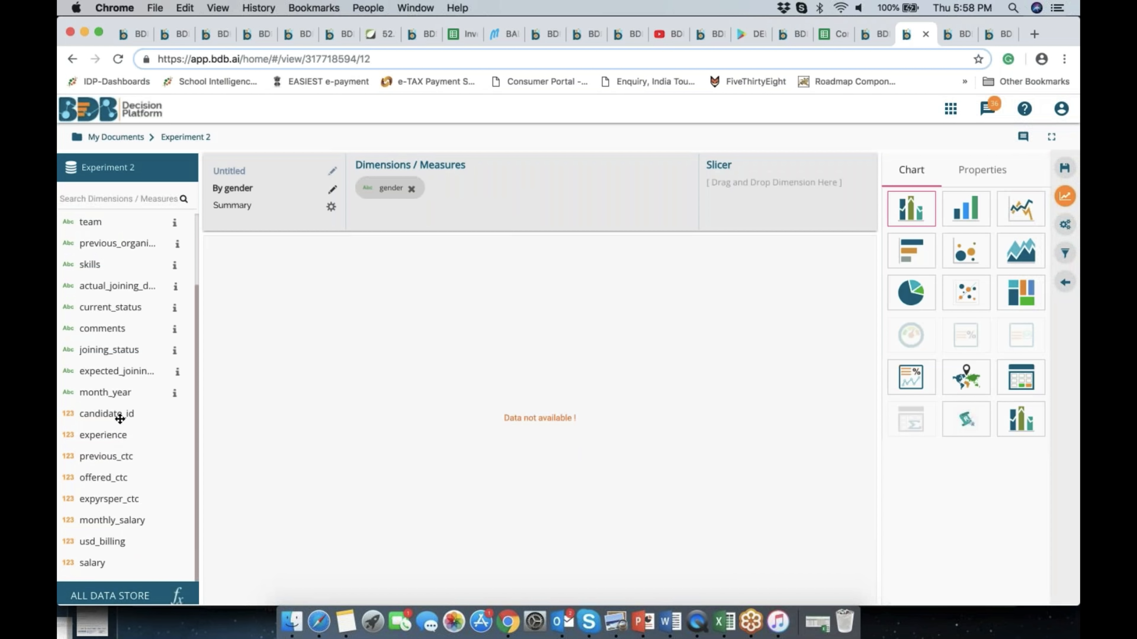
{"action": "left_click_drag", "start_coordinate": [106, 437], "coordinate": [500, 185]}
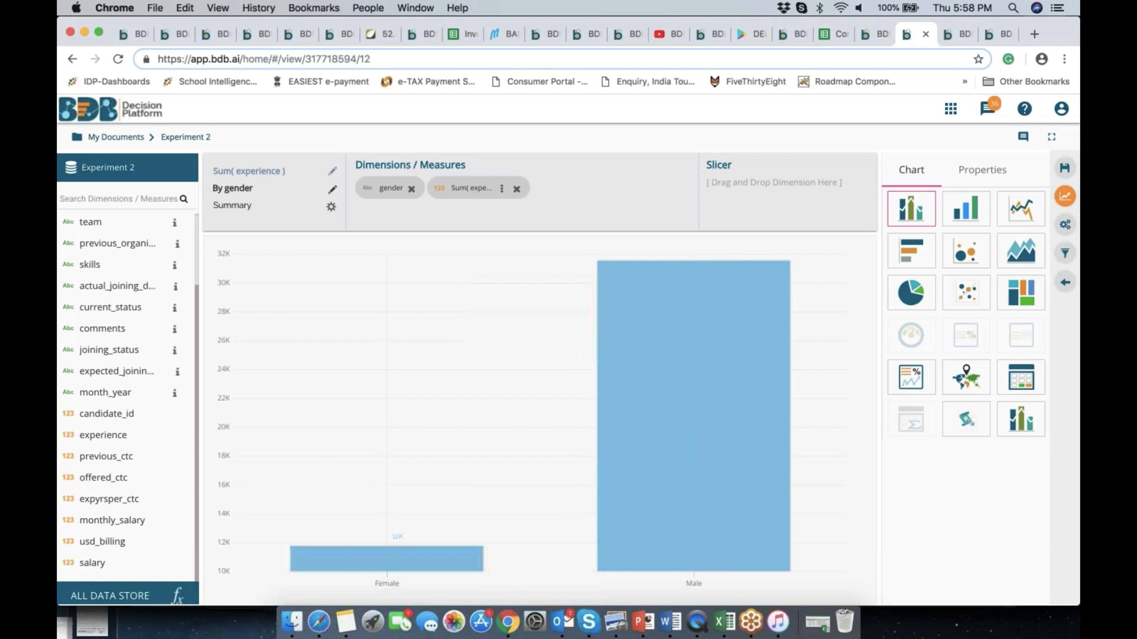
{"action": "left_click", "coordinate": [921, 291]}
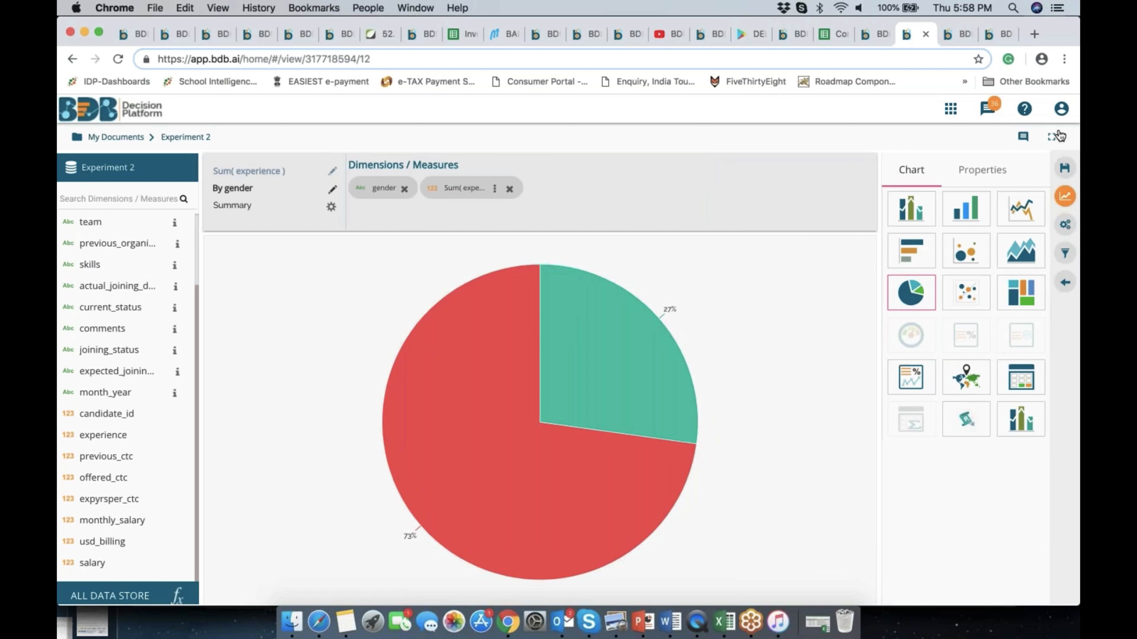
{"action": "left_click", "coordinate": [1065, 169]}
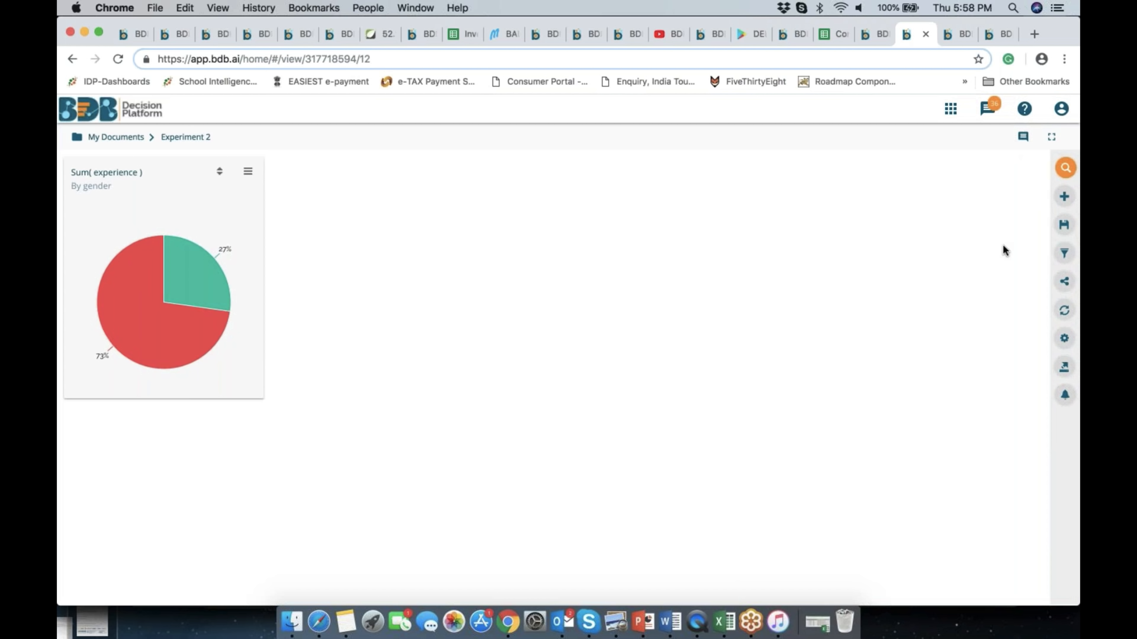
Step: Add a chart to the story showing the sums of previous_ctc and offered_ctc by designation
{"action": "left_click", "coordinate": [1064, 196]}
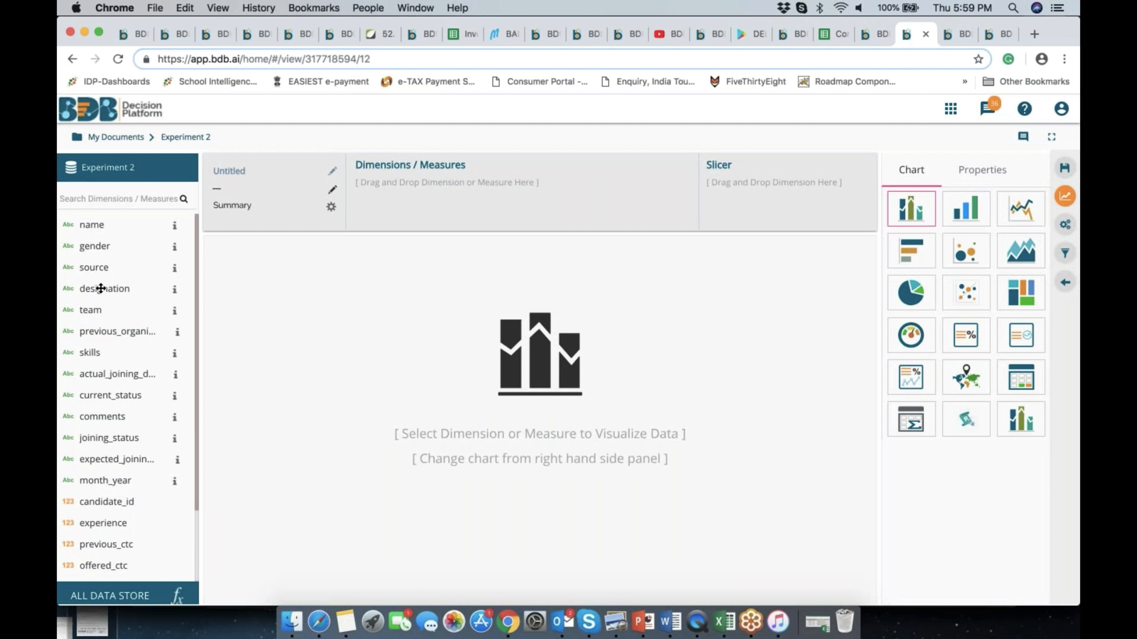
{"action": "left_click_drag", "start_coordinate": [100, 290], "coordinate": [409, 203]}
{"action": "left_click_drag", "start_coordinate": [111, 543], "coordinate": [504, 199]}
{"action": "scroll", "coordinate": [105, 537], "scroll_direction": "down", "scroll_amount": 3}
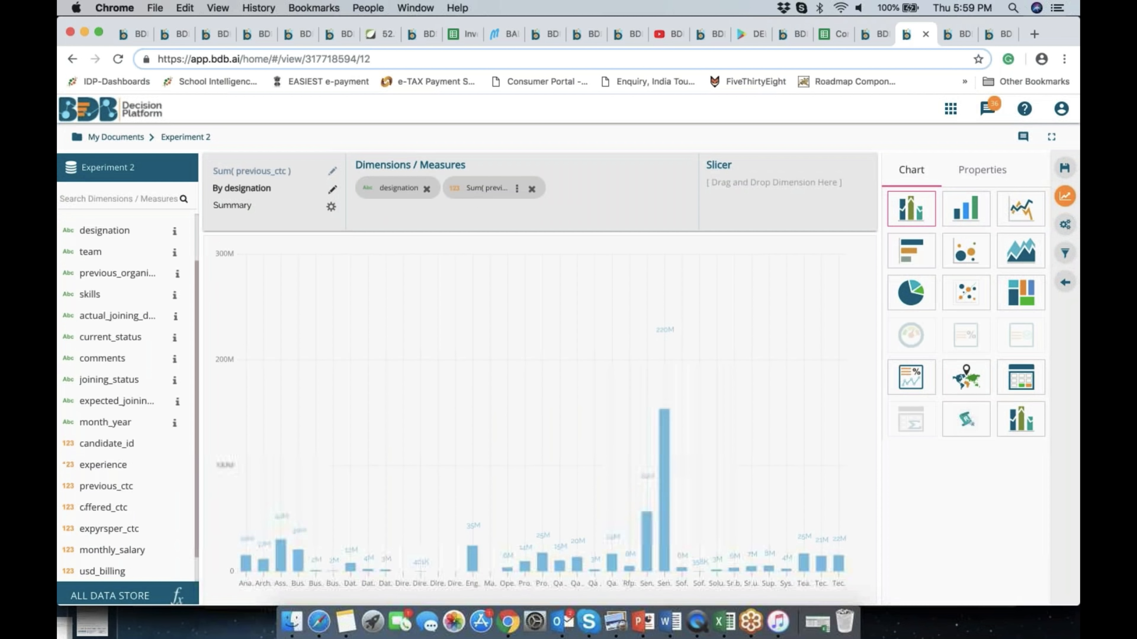
{"action": "left_click_drag", "start_coordinate": [109, 477], "coordinate": [610, 182]}
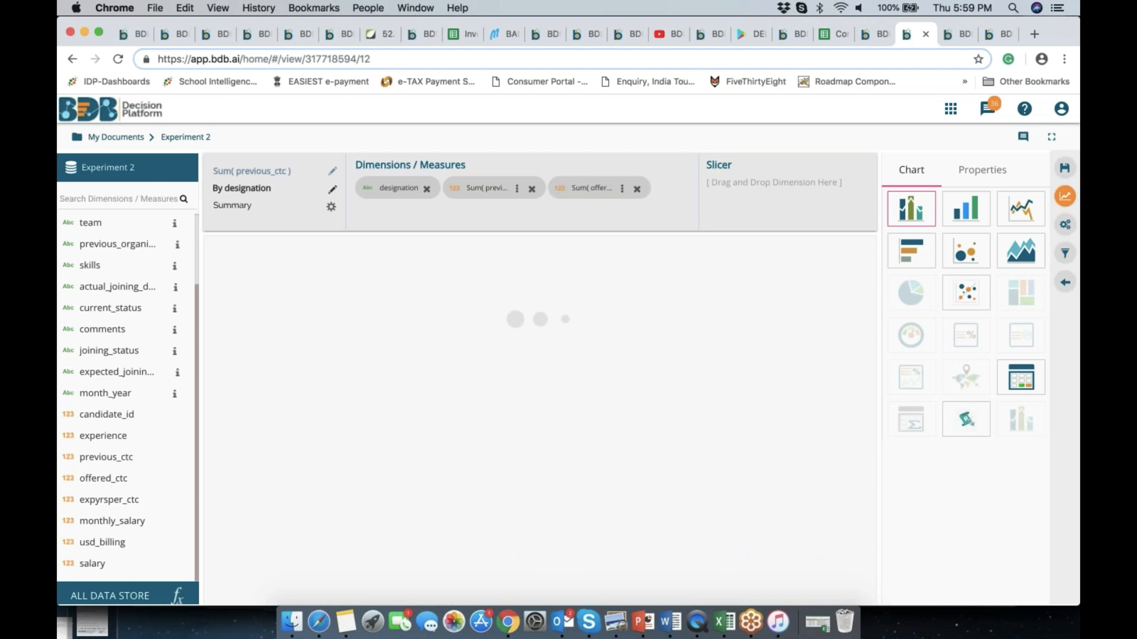
Step: Sort the designation chart in descending order by sum of previous_ctc, limit it to 15 entries, and save it to the story
{"action": "left_click", "coordinate": [971, 176]}
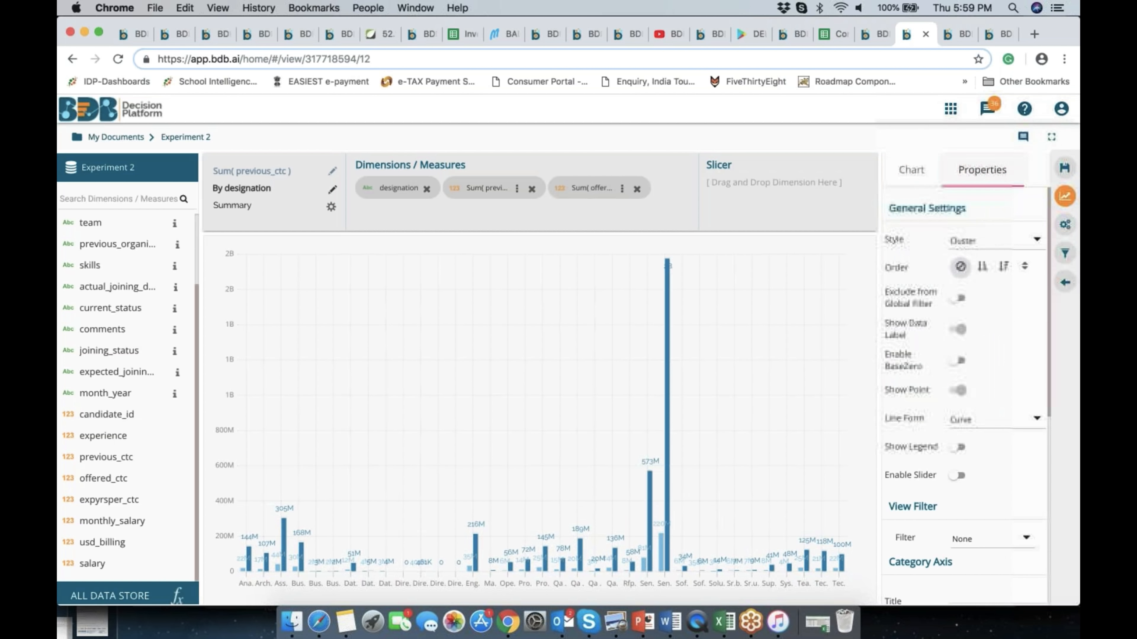
{"action": "left_click", "coordinate": [1002, 268]}
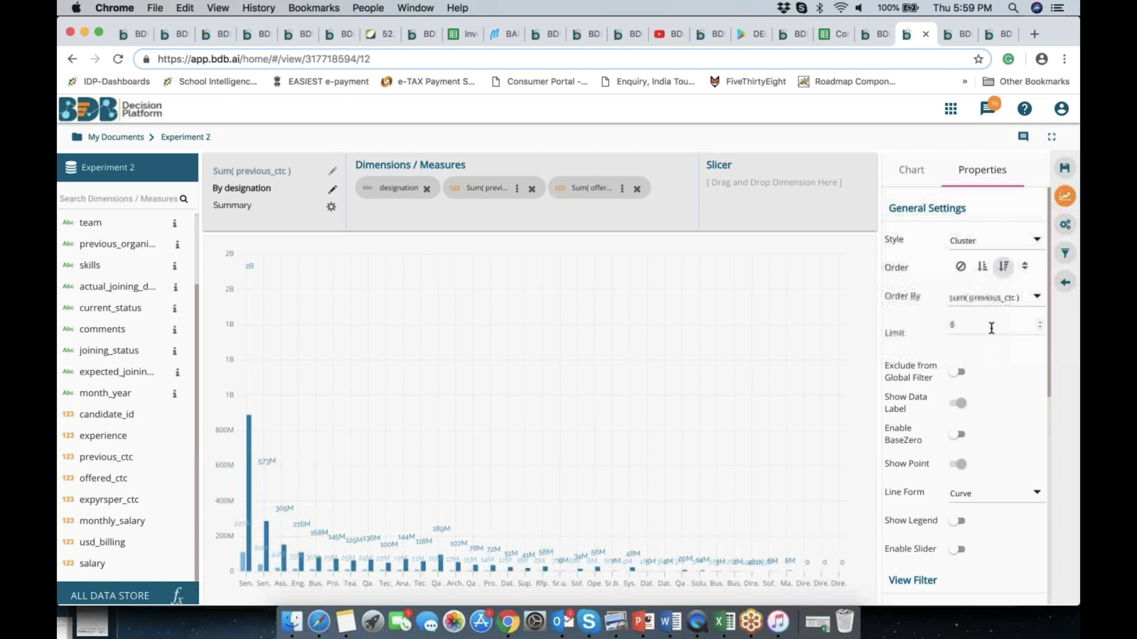
{"action": "double_click", "coordinate": [953, 325]}
{"action": "type", "text": "15"}
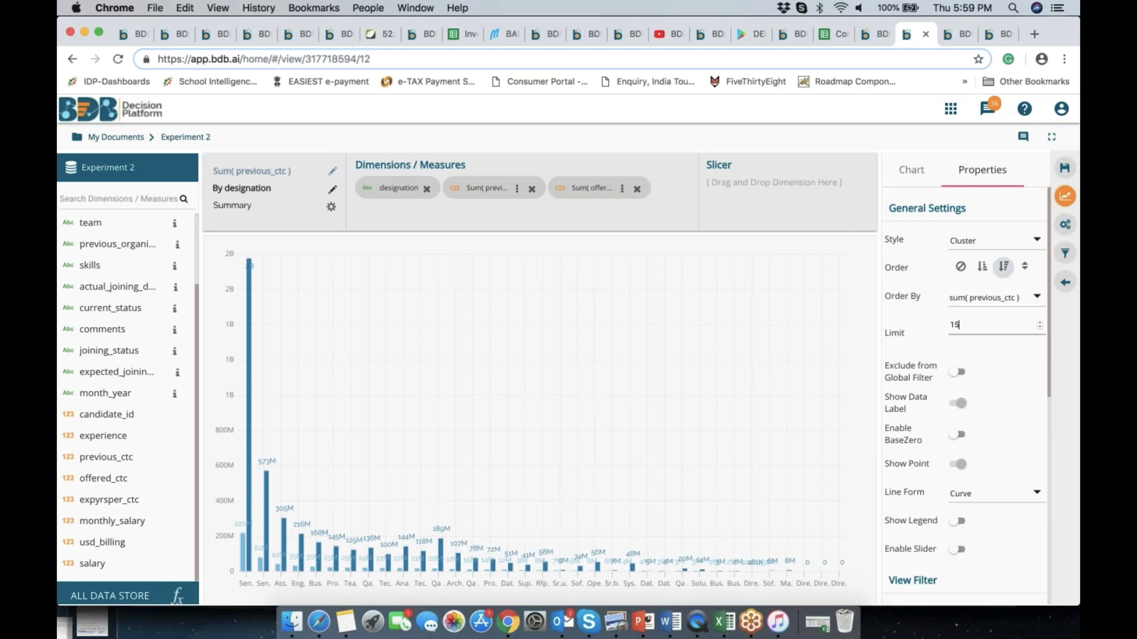
{"action": "left_click", "coordinate": [1064, 170]}
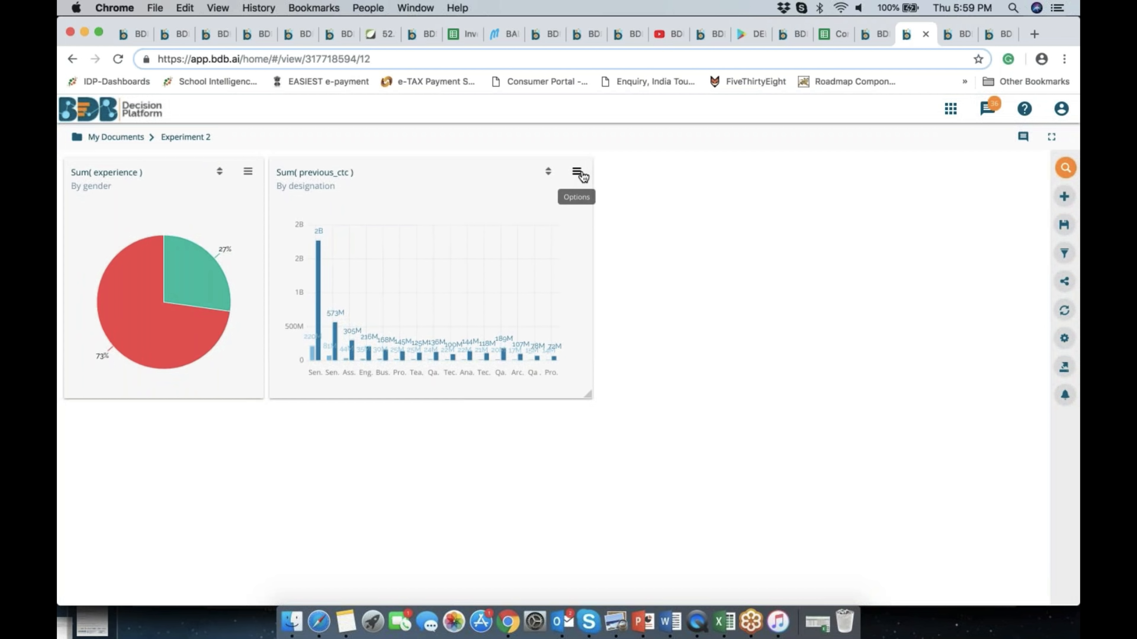
Step: Reopen the designation chart for editing, save it again, and widen it to fill the rest of its row in the story
{"action": "left_click", "coordinate": [577, 171]}
{"action": "left_click", "coordinate": [551, 202]}
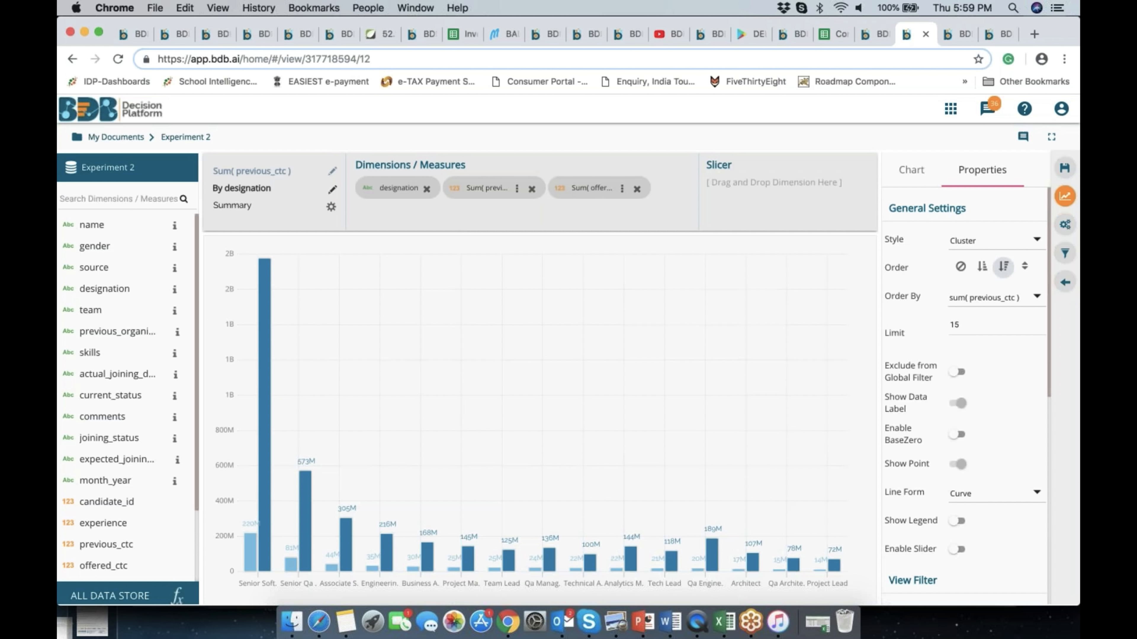
{"action": "left_click", "coordinate": [1065, 172]}
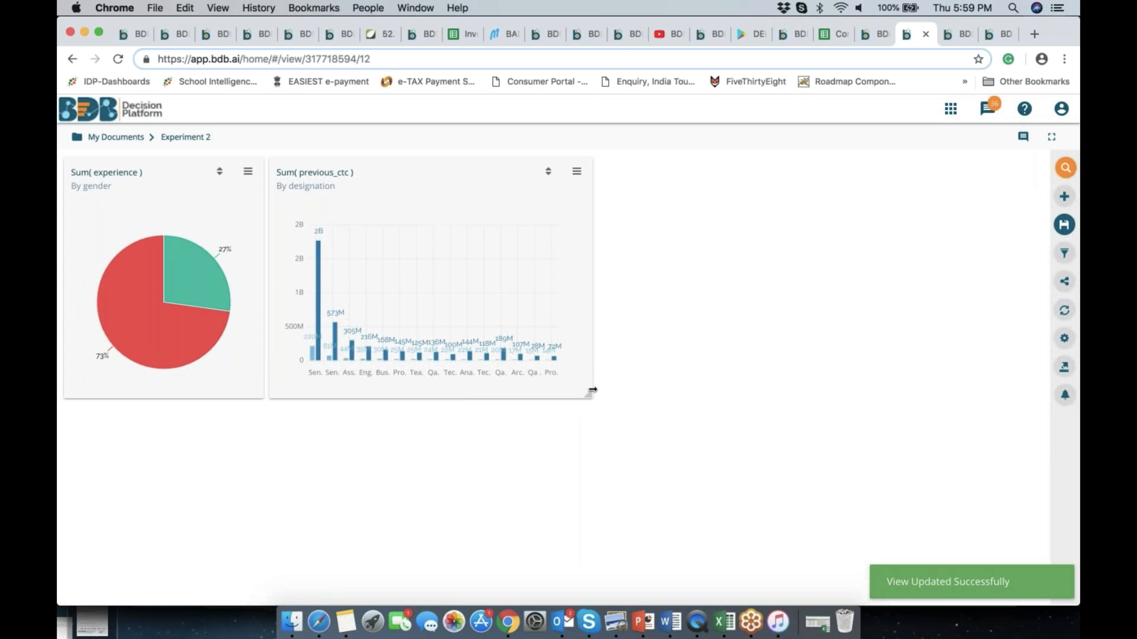
{"action": "left_click_drag", "start_coordinate": [593, 390], "coordinate": [1034, 377]}
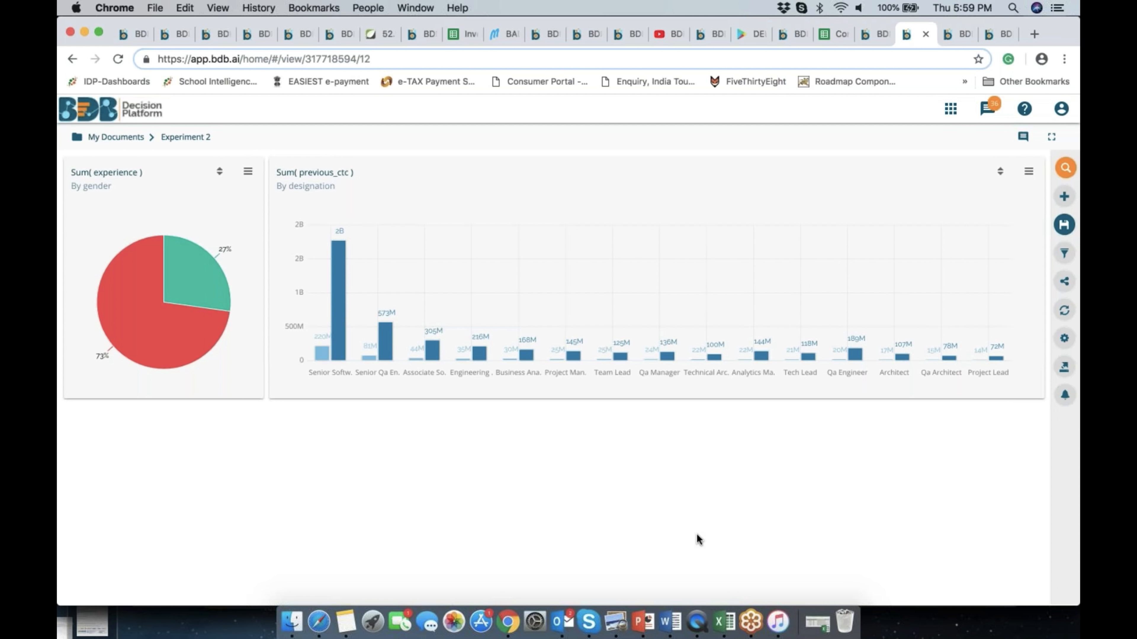
Step: Query the story's data in the conversational search with "Monthly_salary by team"
{"action": "left_click", "coordinate": [1066, 168]}
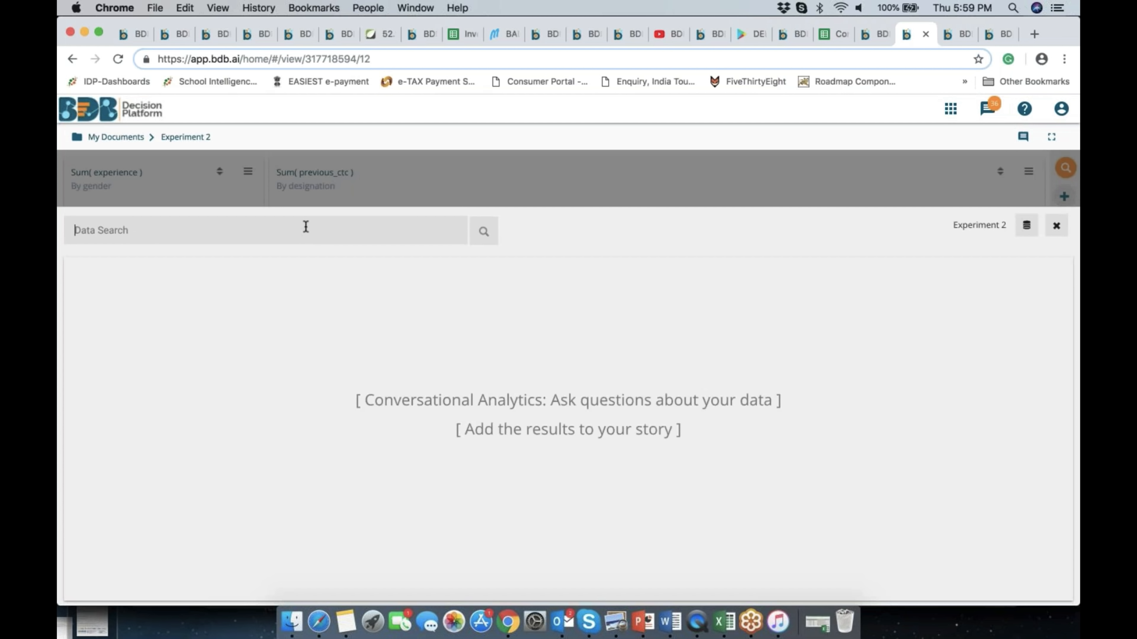
{"action": "type", "text": "Monthly"}
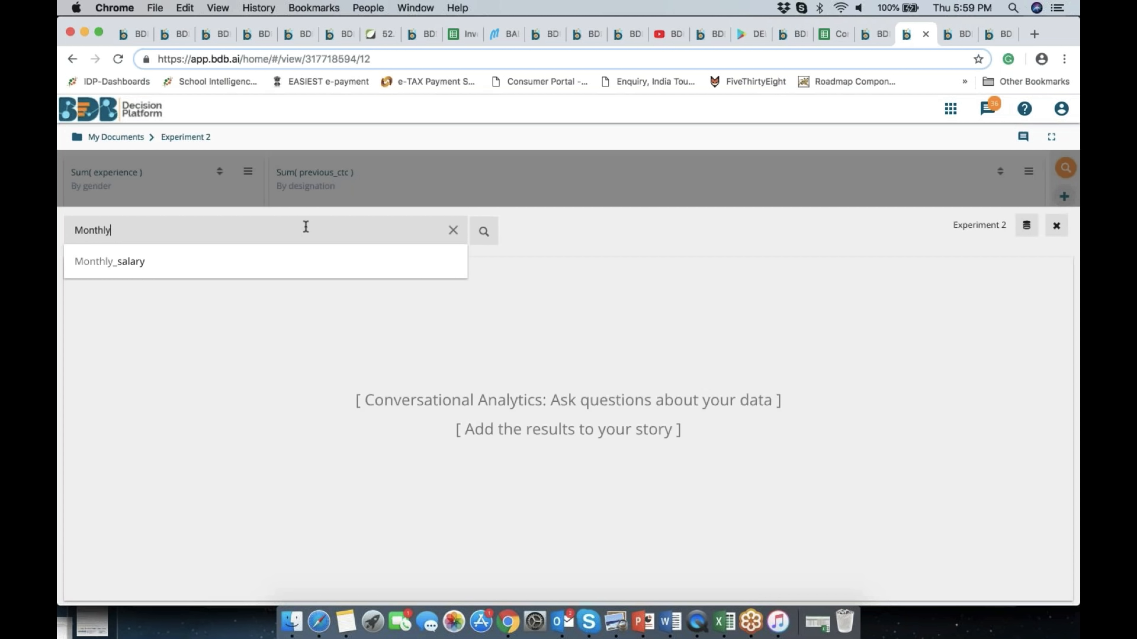
{"action": "type", "text": "s"}
{"action": "key", "text": "BackSpace"}
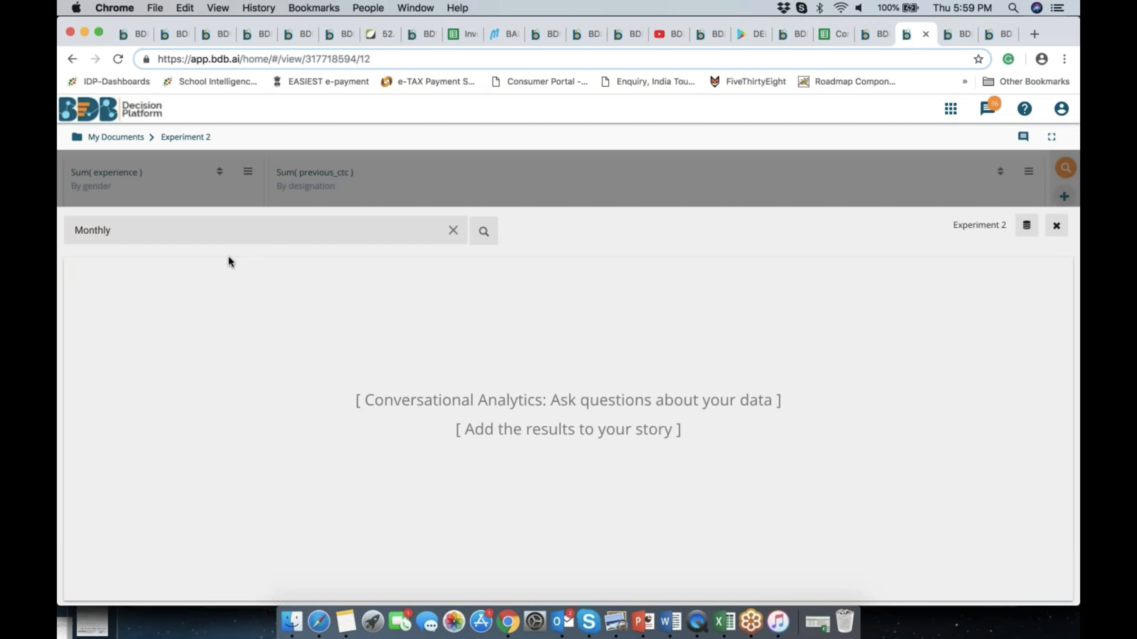
{"action": "left_click", "coordinate": [155, 278]}
{"action": "type", "text": "by"}
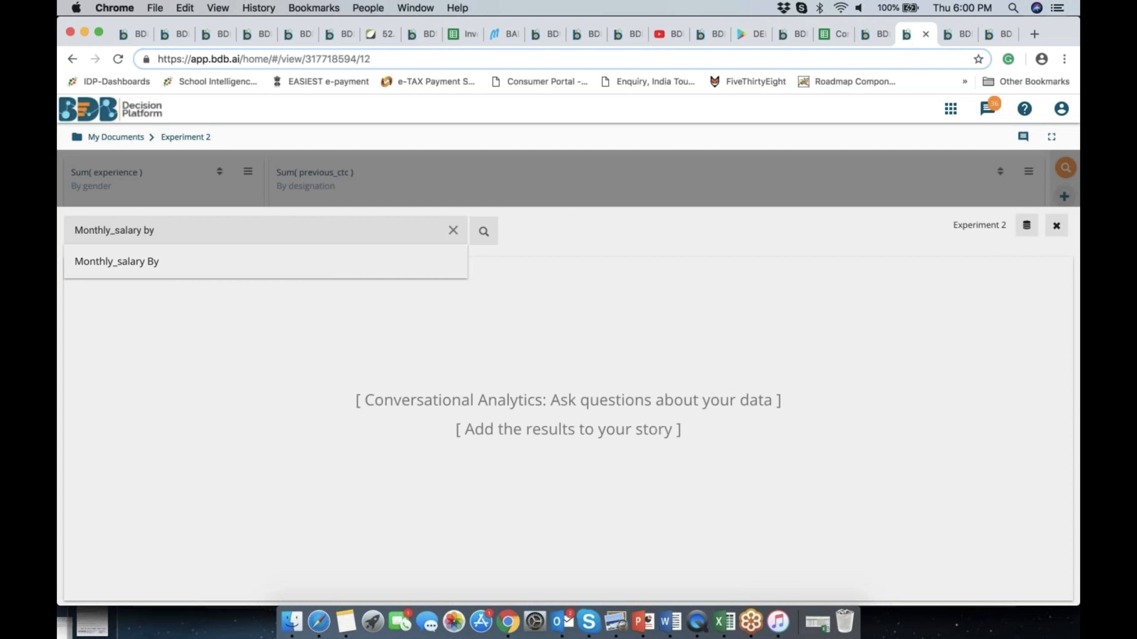
{"action": "type", "text": " team"}
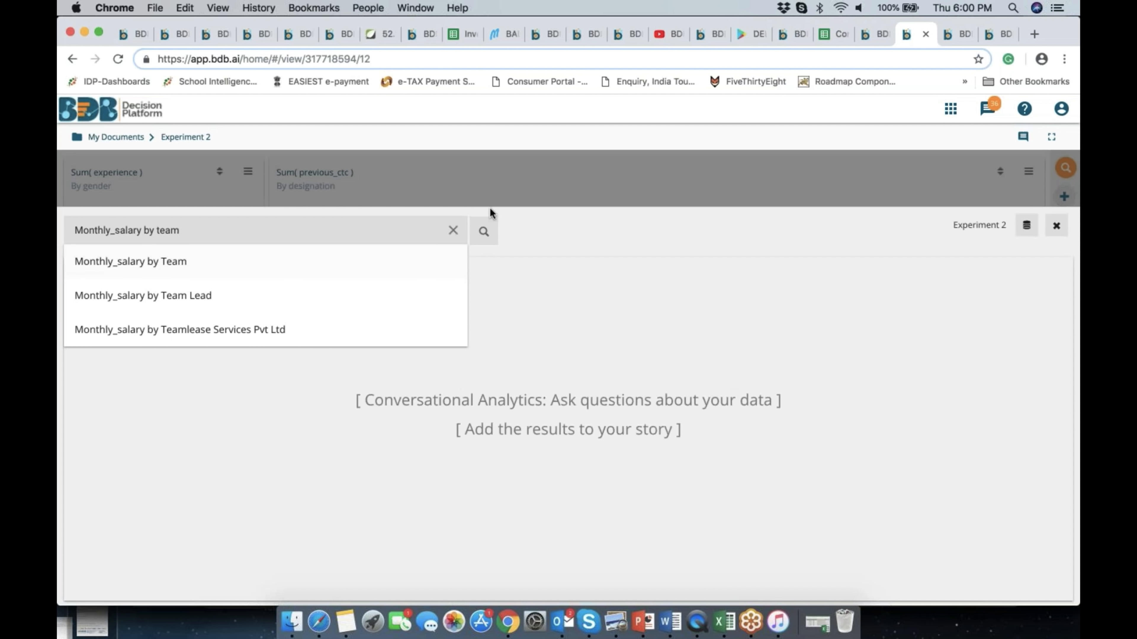
{"action": "left_click", "coordinate": [486, 233]}
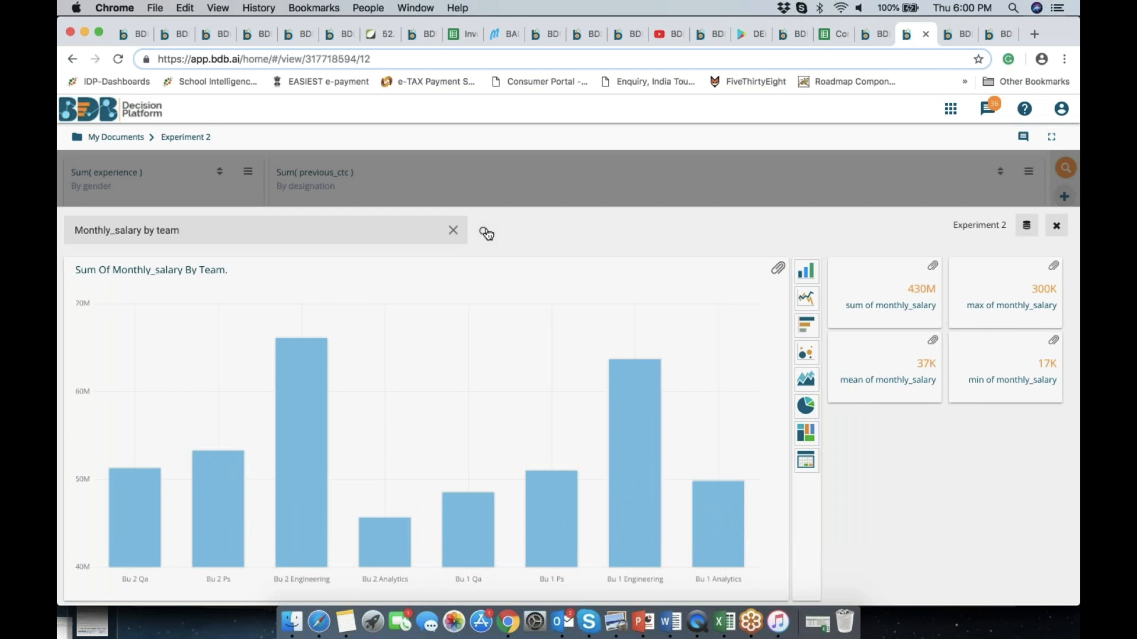
Step: Extend the data query to "Monthly_salary by team by Skills", add the resulting treemap to the story, and close the search
{"action": "left_click", "coordinate": [263, 230]}
{"action": "type", "text": "by"}
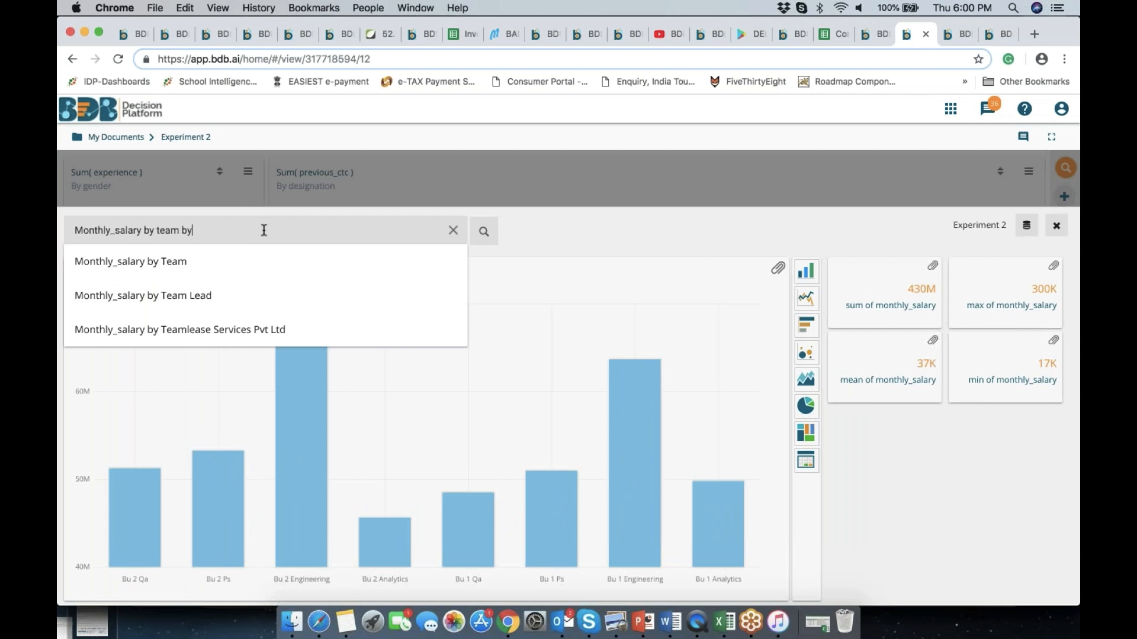
{"action": "type", "text": " skill"}
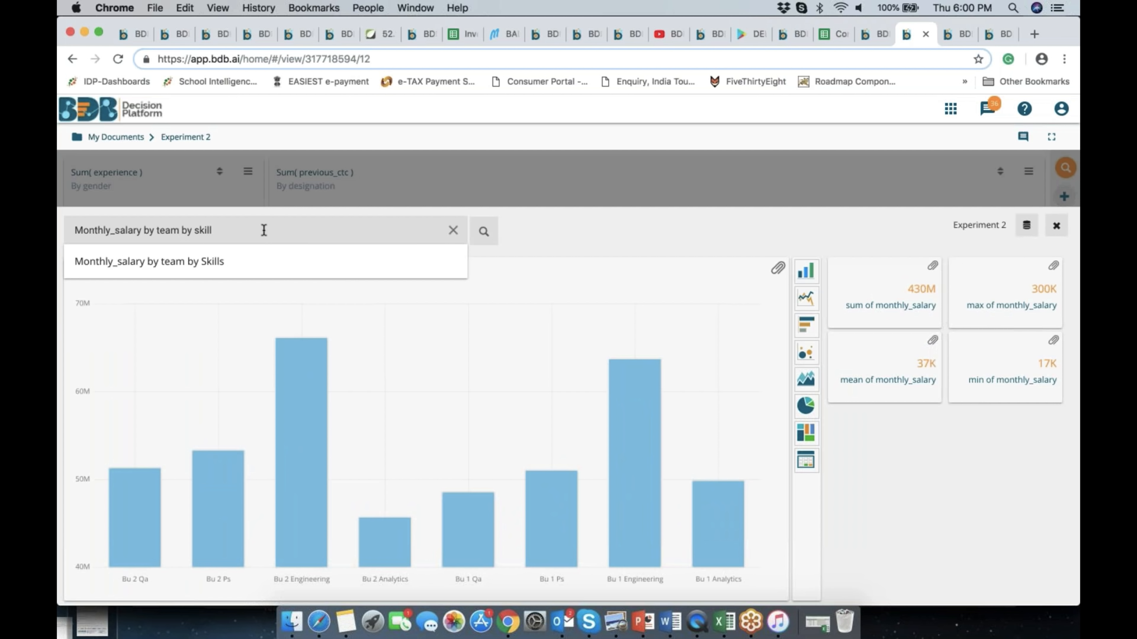
{"action": "left_click", "coordinate": [239, 261]}
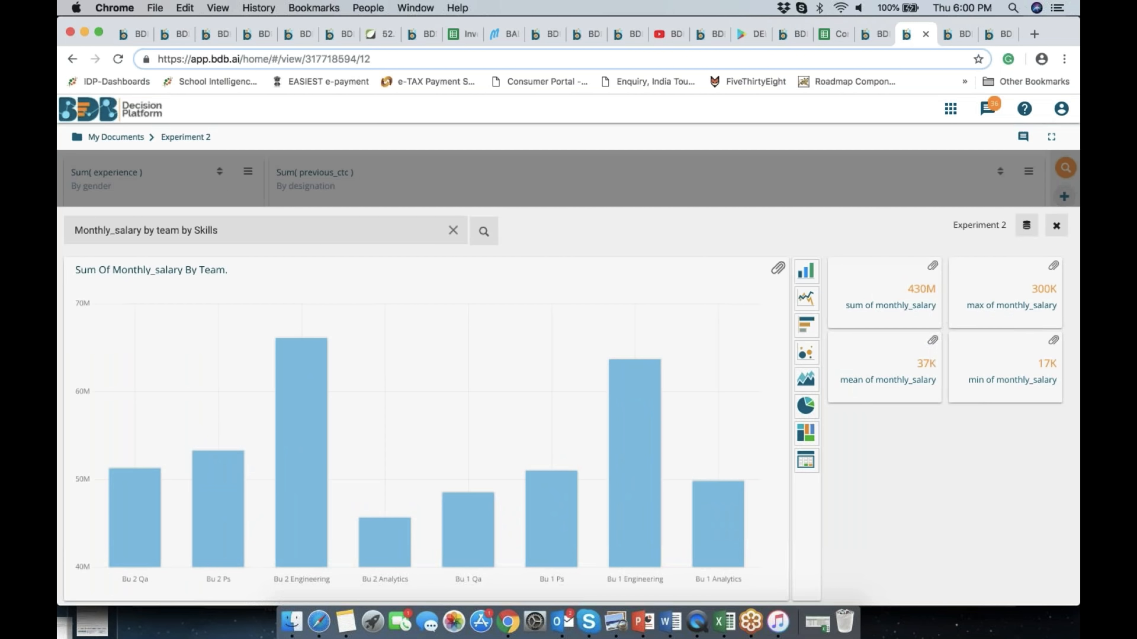
{"action": "left_click", "coordinate": [483, 232]}
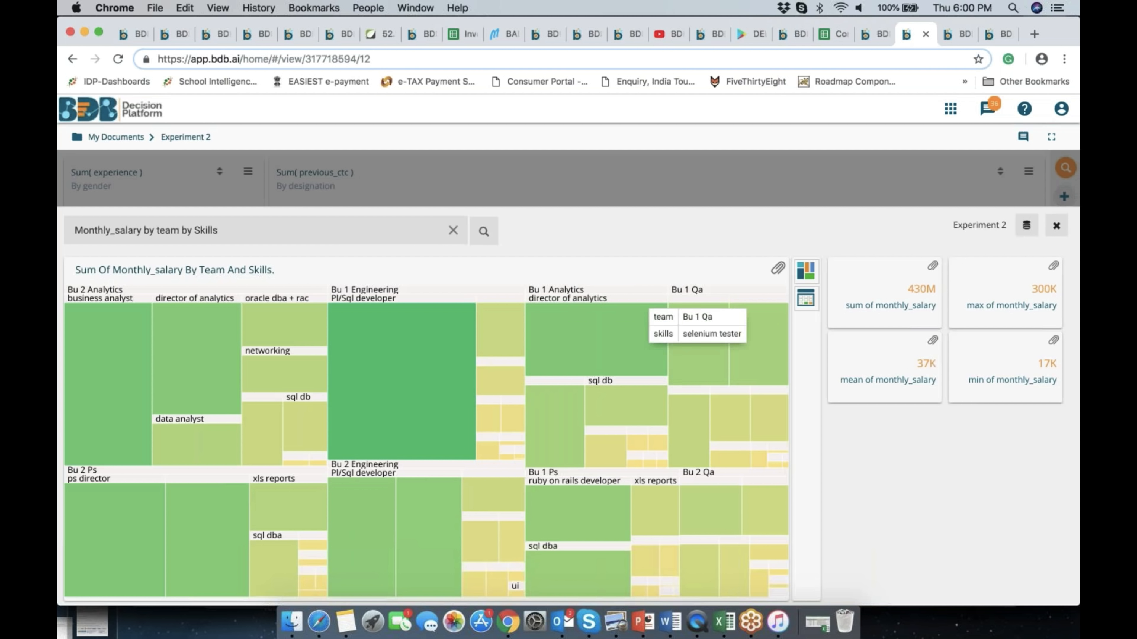
{"action": "left_click", "coordinate": [778, 269]}
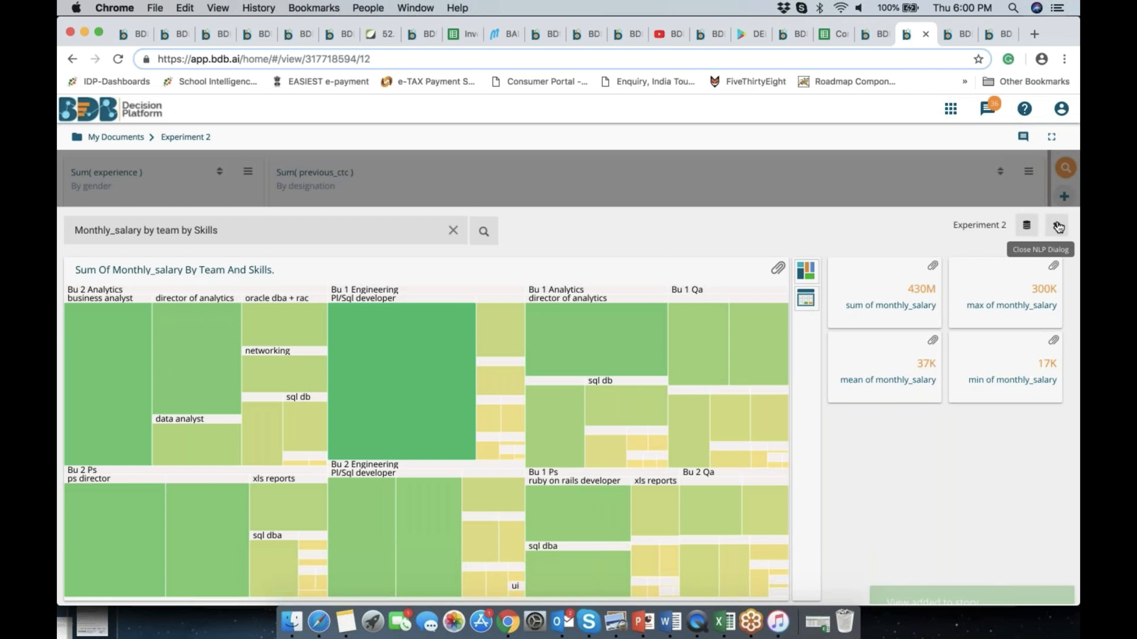
{"action": "left_click", "coordinate": [1058, 227]}
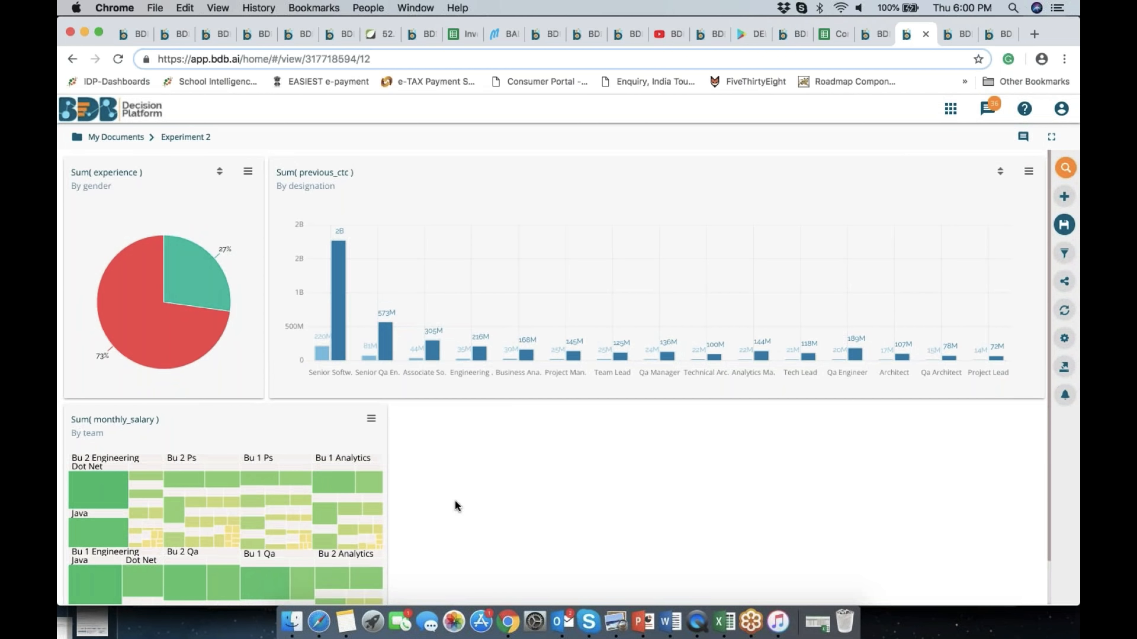
Step: Enlarge the monthly_salary treemap in the story
{"action": "scroll", "coordinate": [457, 505], "scroll_direction": "down", "scroll_amount": 2}
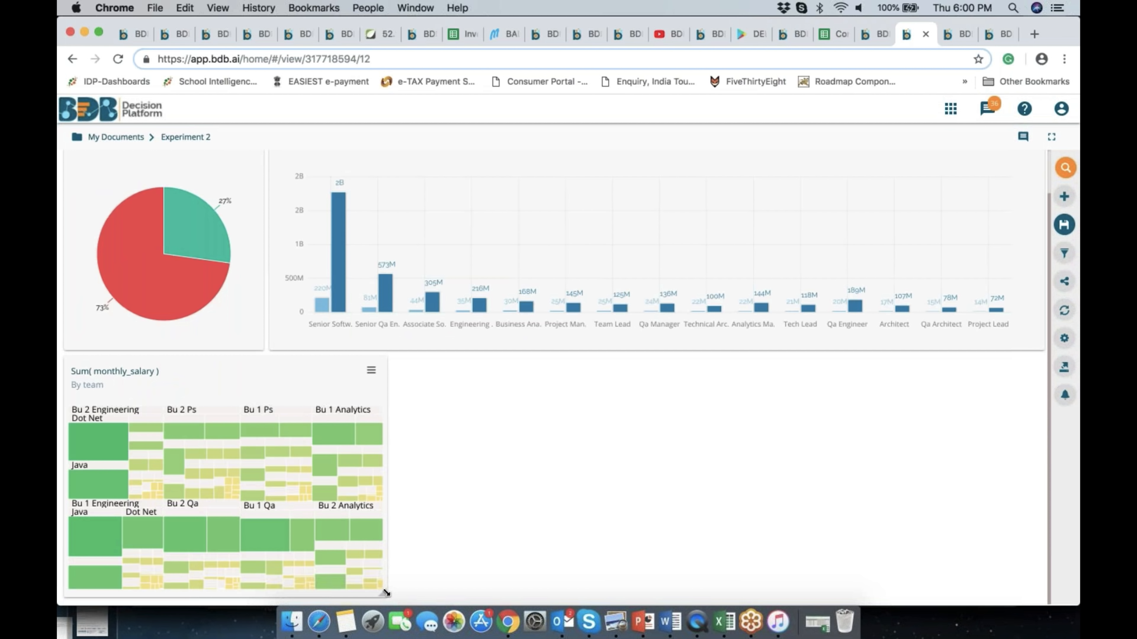
{"action": "left_click_drag", "start_coordinate": [385, 593], "coordinate": [463, 625]}
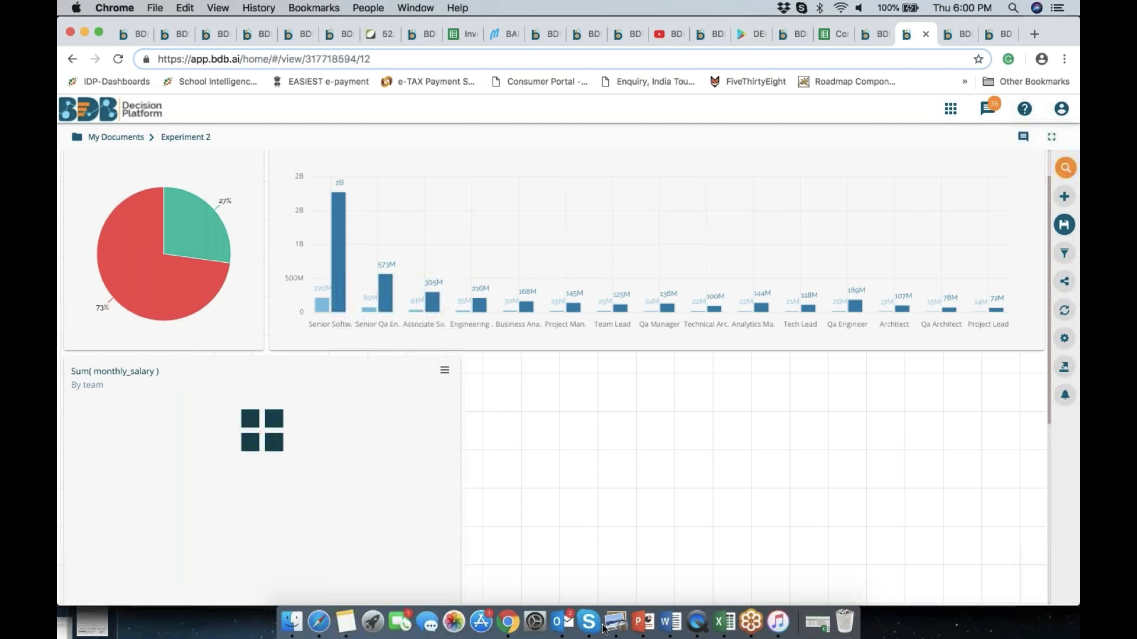
{"action": "left_click_drag", "start_coordinate": [603, 629], "coordinate": [706, 595]}
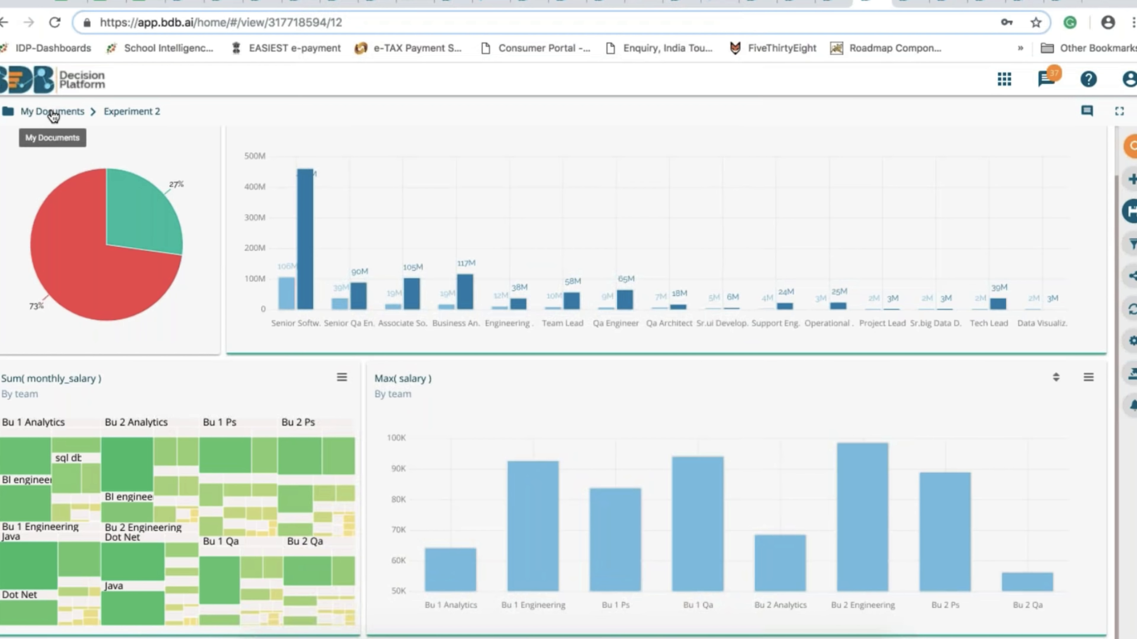
Step: Return to My Documents and reopen the Experiment 2 story
{"action": "left_click", "coordinate": [51, 112]}
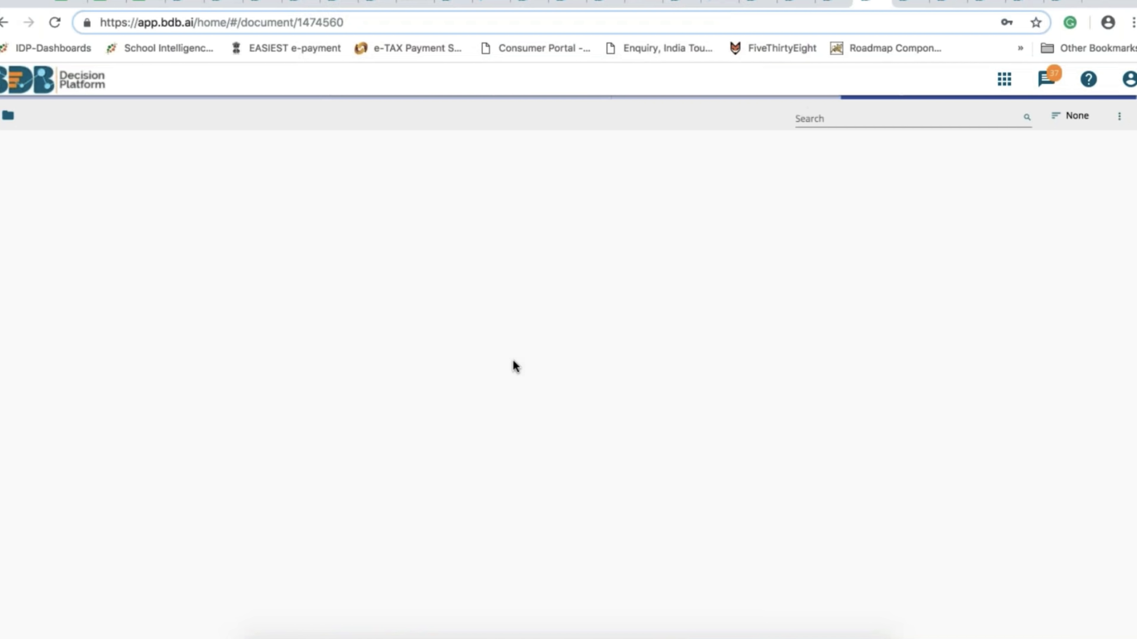
{"action": "left_click", "coordinate": [634, 357]}
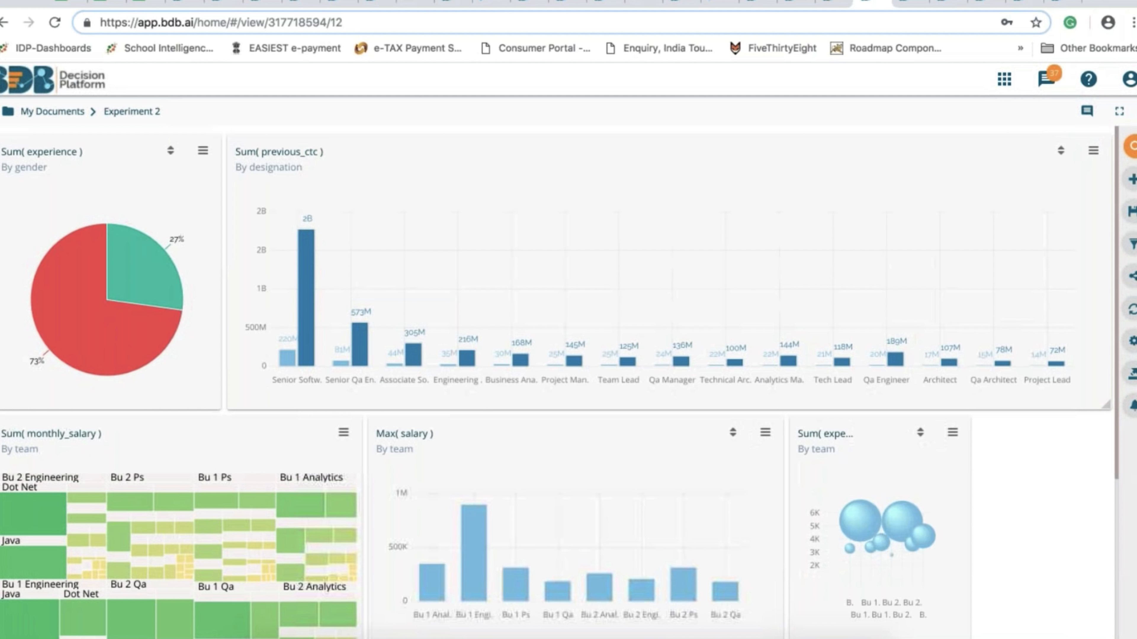
Step: Widen the usd_billing by name and experience by team charts to the story's full width and save the story
{"action": "scroll", "coordinate": [636, 502], "scroll_direction": "down", "scroll_amount": 5}
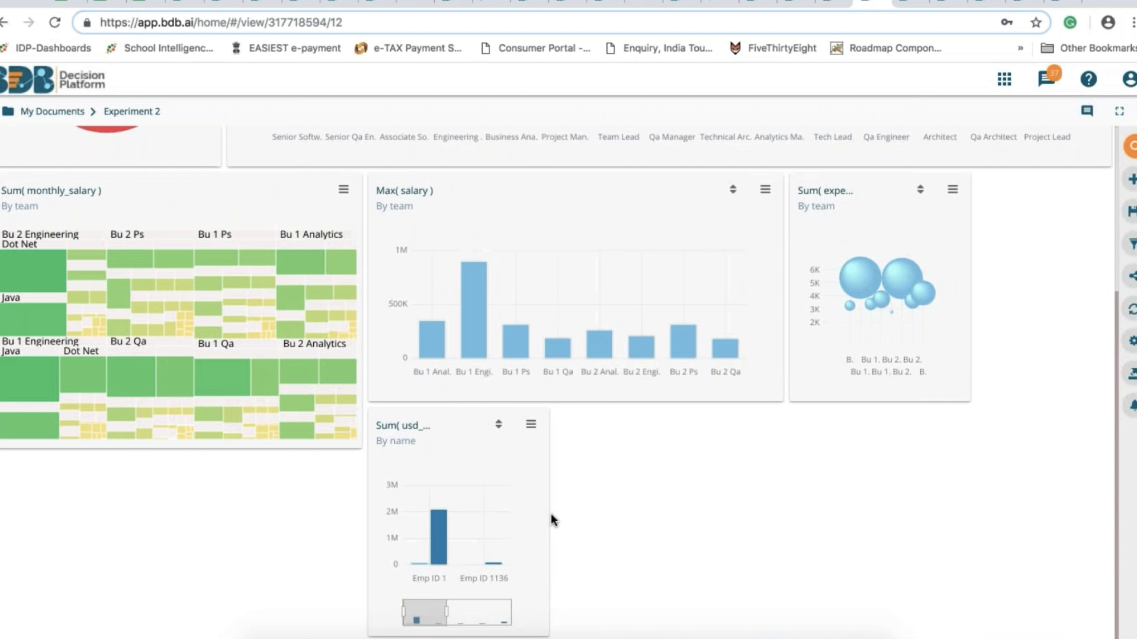
{"action": "left_click_drag", "start_coordinate": [547, 521], "coordinate": [1109, 498]}
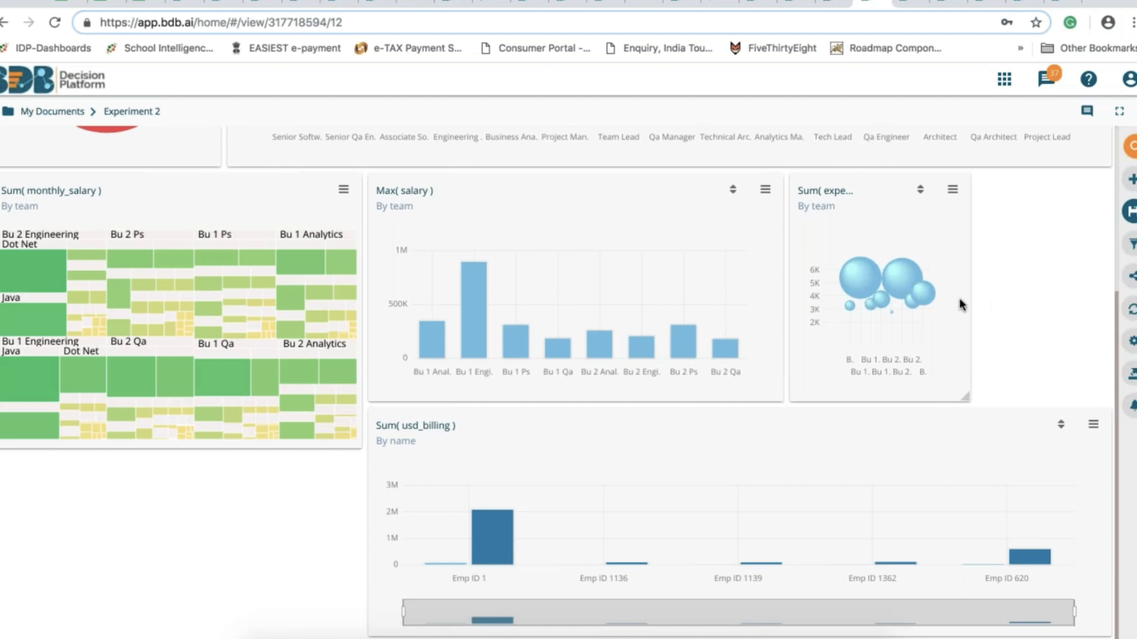
{"action": "left_click_drag", "start_coordinate": [968, 296], "coordinate": [1113, 304]}
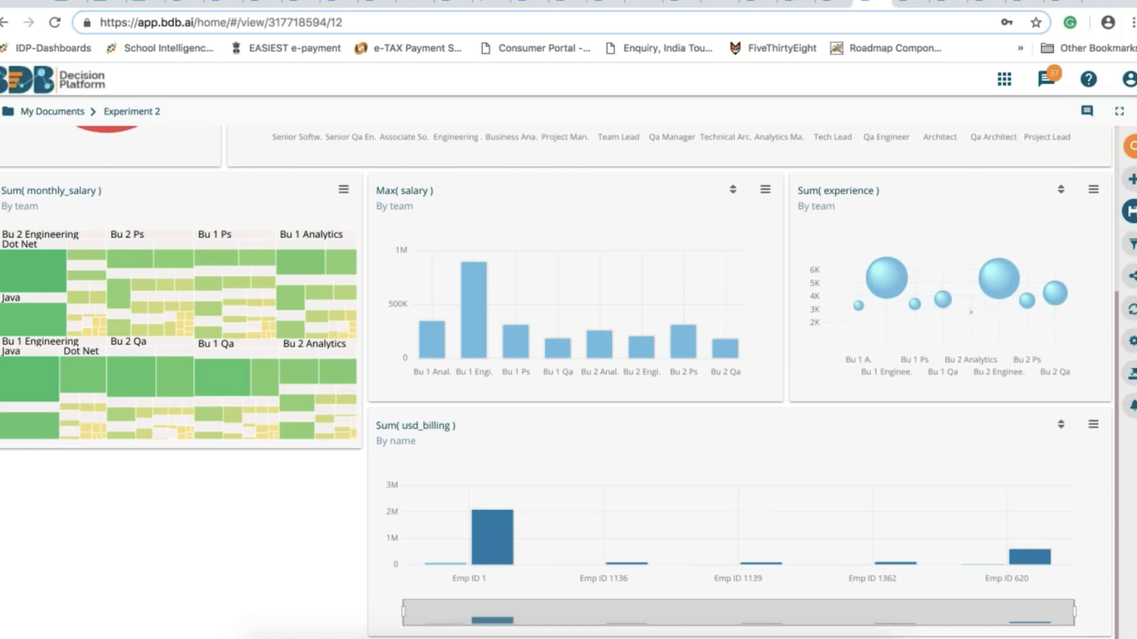
{"action": "left_click", "coordinate": [1133, 210]}
Step: Link the experience by gender pie chart's interactions to the previous_ctc, monthly_salary, Max salary, experience by team and usd_billing charts, and save the view
{"action": "scroll", "coordinate": [880, 261], "scroll_direction": "up", "scroll_amount": 5}
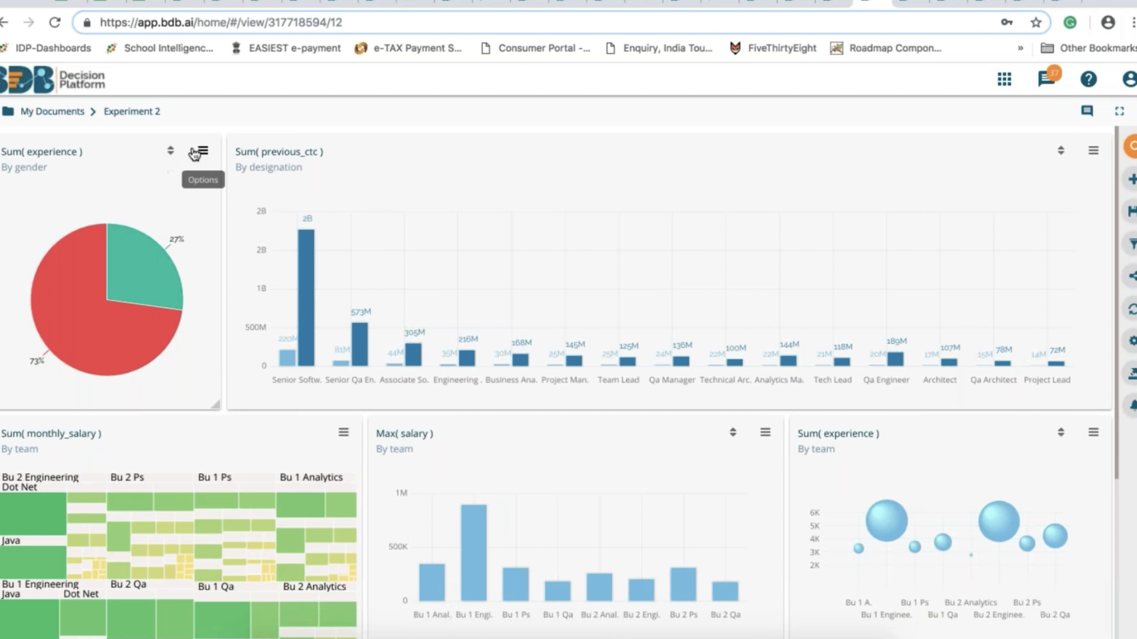
{"action": "left_click", "coordinate": [203, 151]}
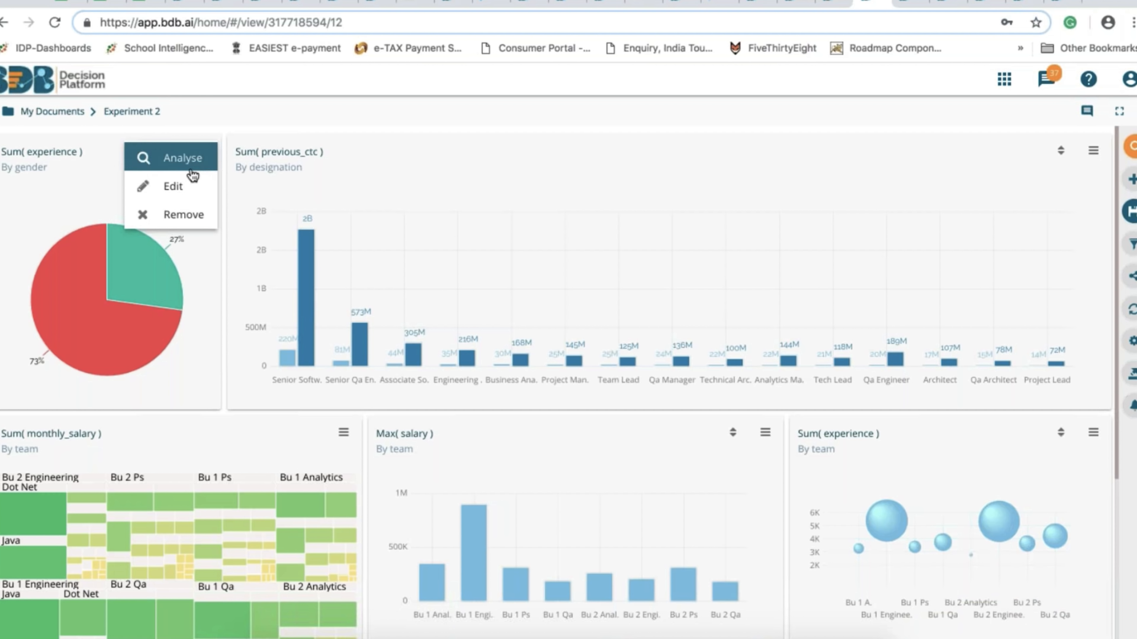
{"action": "left_click", "coordinate": [173, 185]}
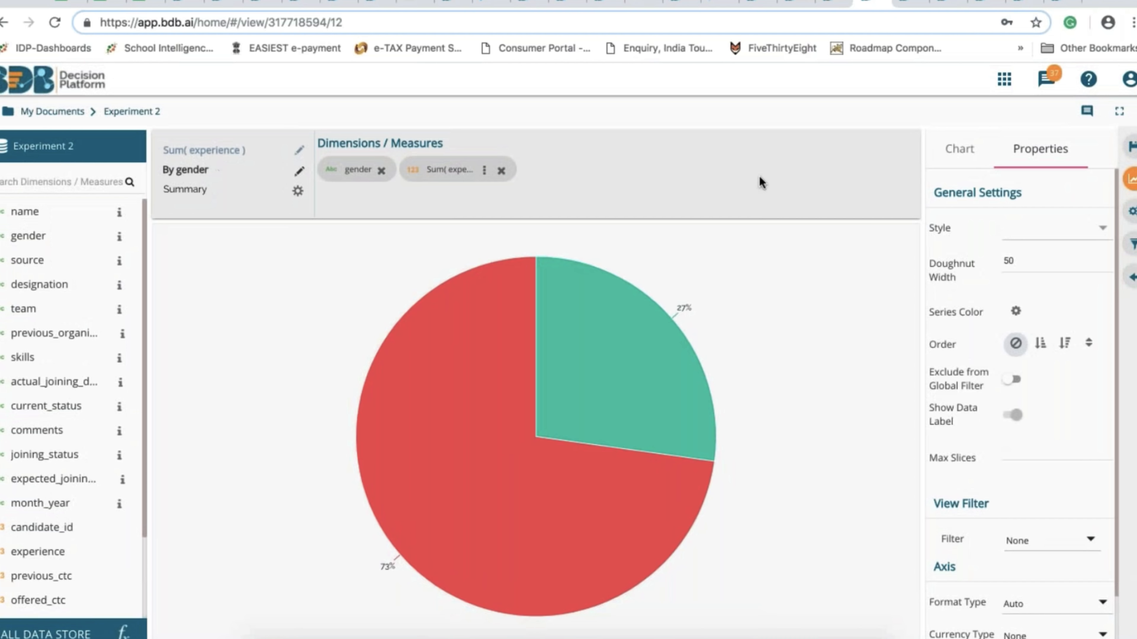
{"action": "left_click", "coordinate": [1132, 212]}
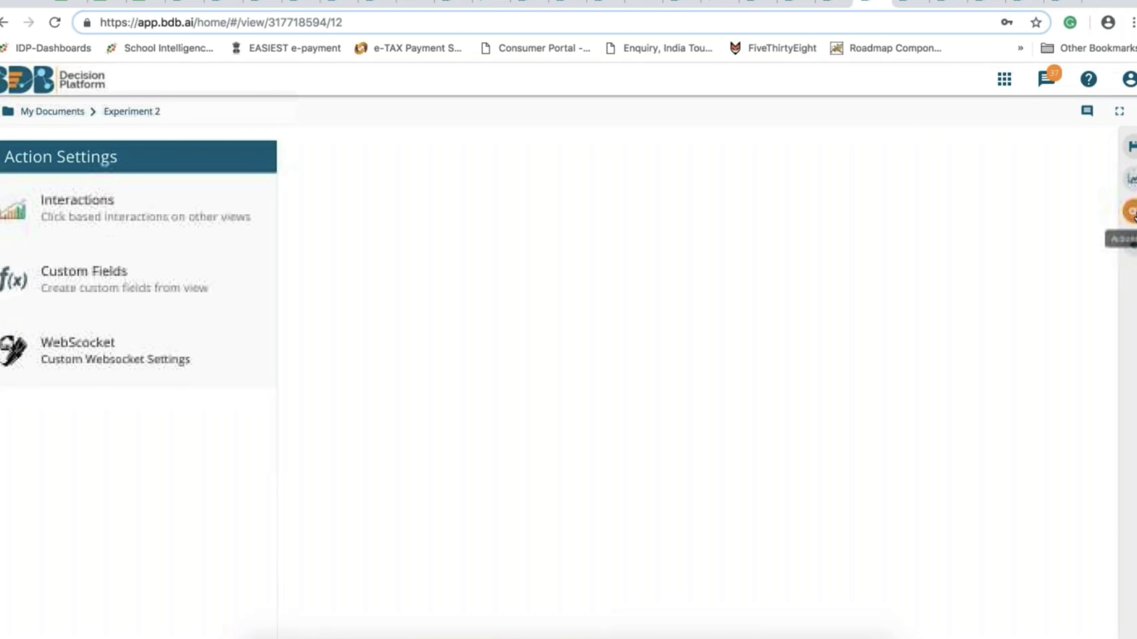
{"action": "left_click", "coordinate": [133, 204]}
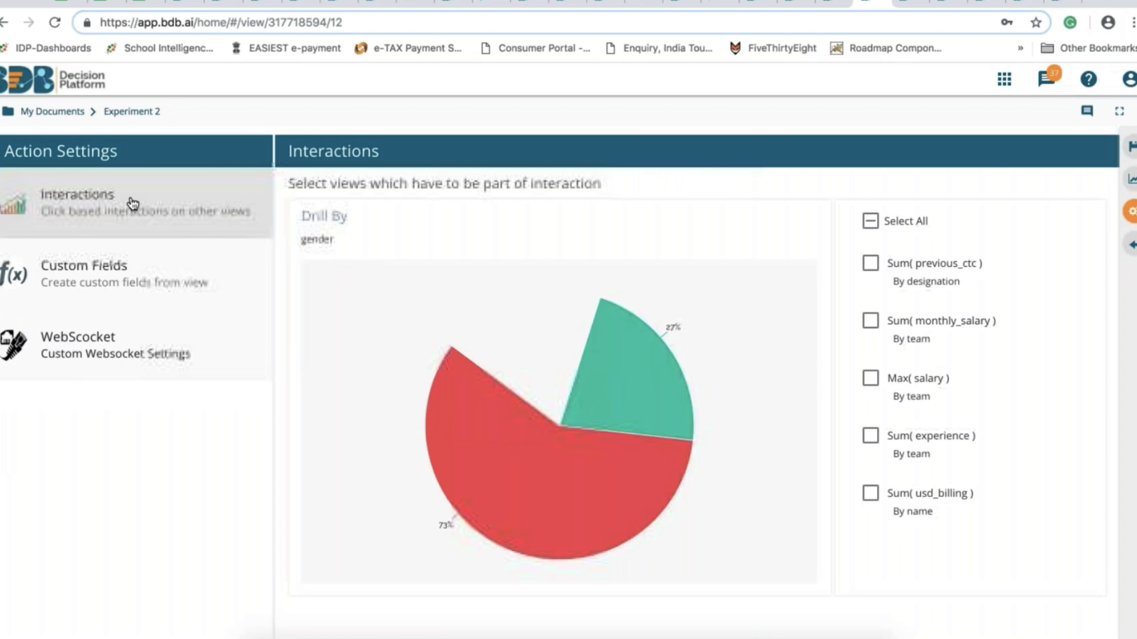
{"action": "left_click", "coordinate": [870, 267]}
{"action": "left_click", "coordinate": [871, 328]}
{"action": "left_click", "coordinate": [871, 378]}
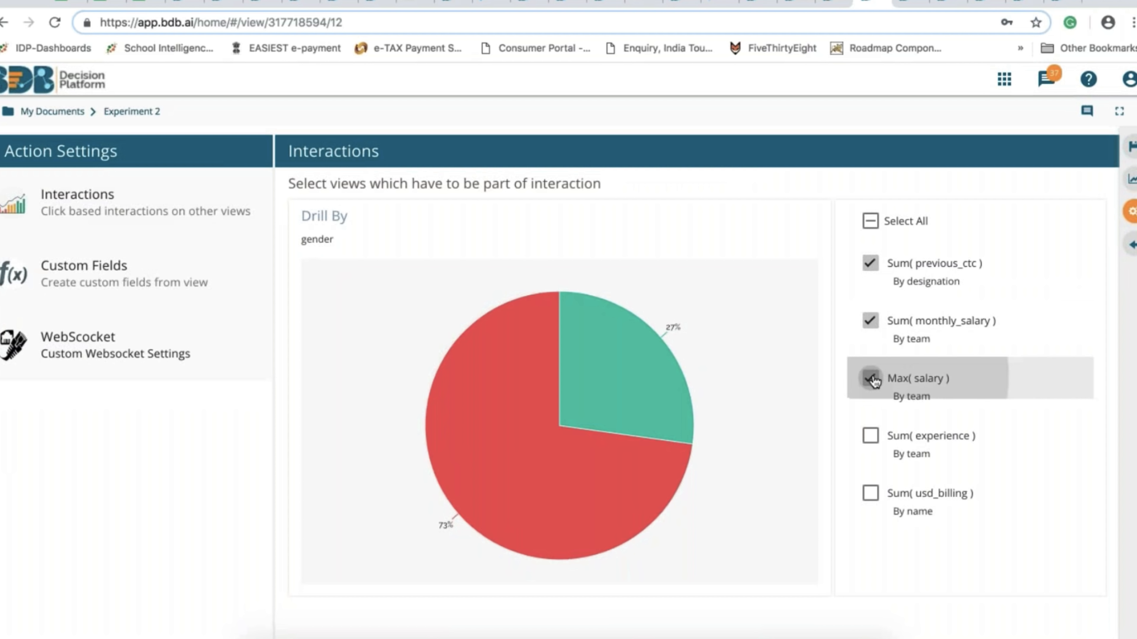
{"action": "left_click", "coordinate": [871, 436]}
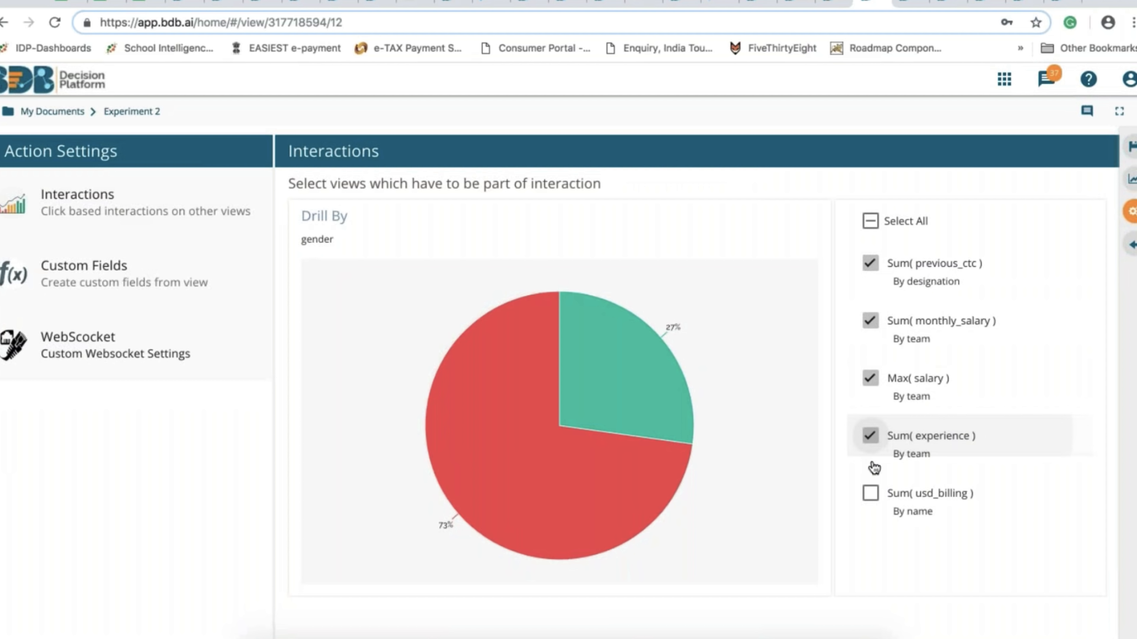
{"action": "left_click", "coordinate": [870, 493]}
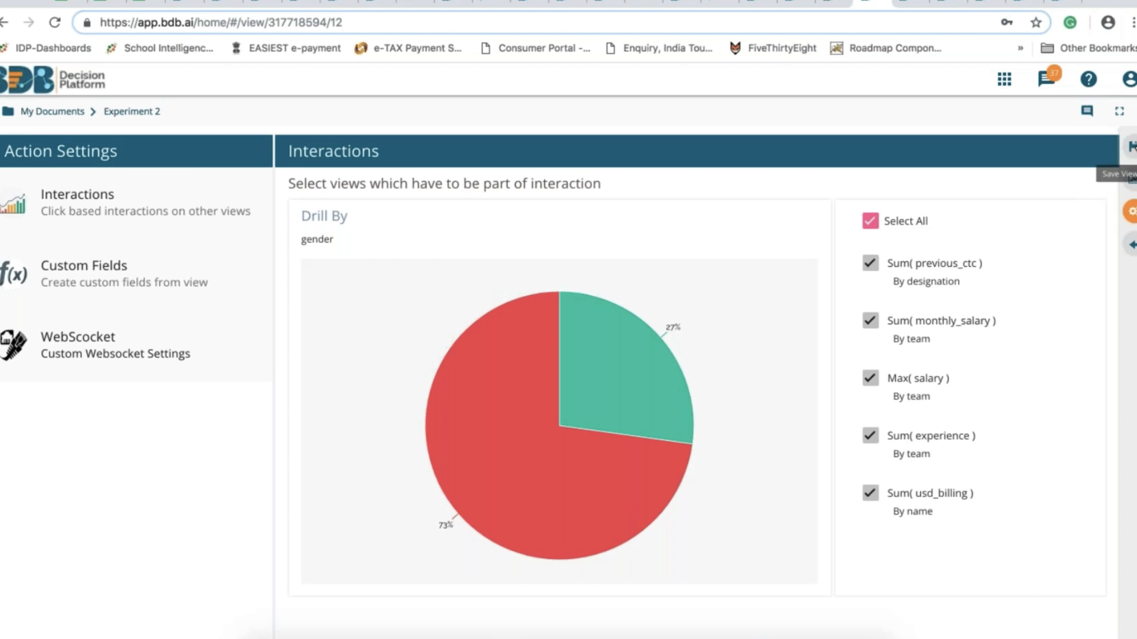
{"action": "left_click", "coordinate": [1127, 146]}
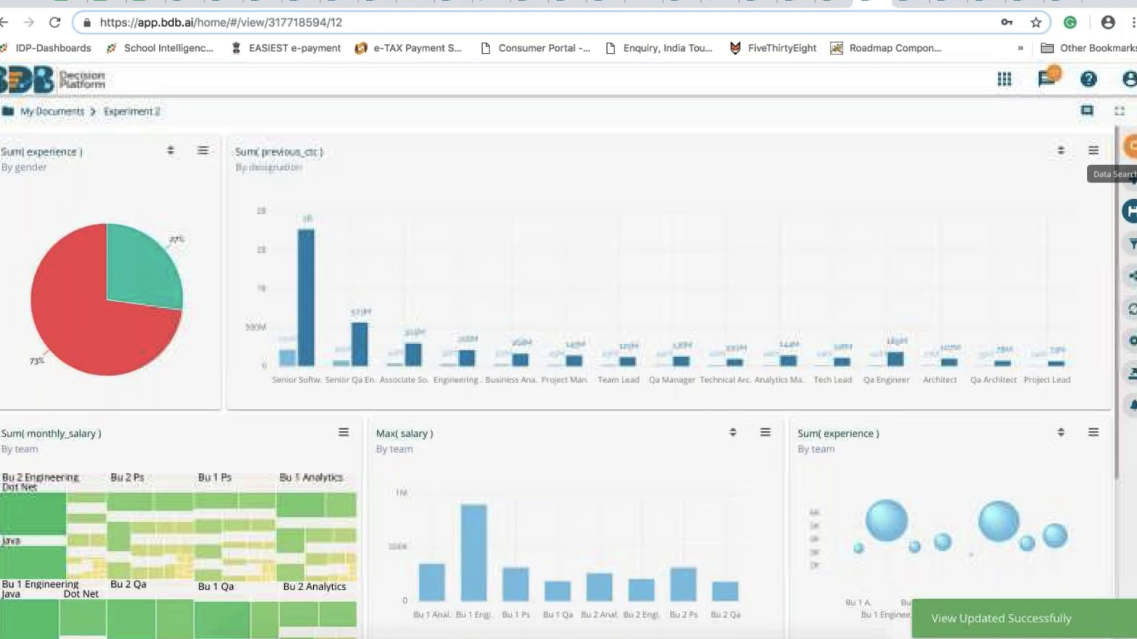
Step: Drill the story by the Male slice of the gender pie chart and examine the linked charts
{"action": "mouse_move", "coordinate": [97, 266]}
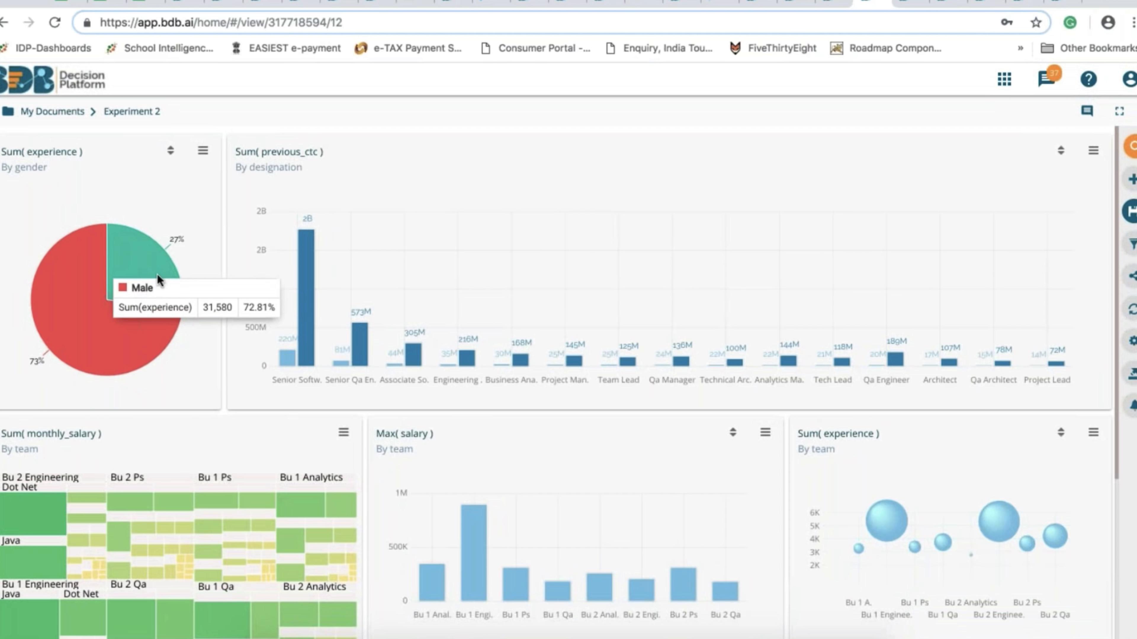
{"action": "left_click", "coordinate": [80, 307]}
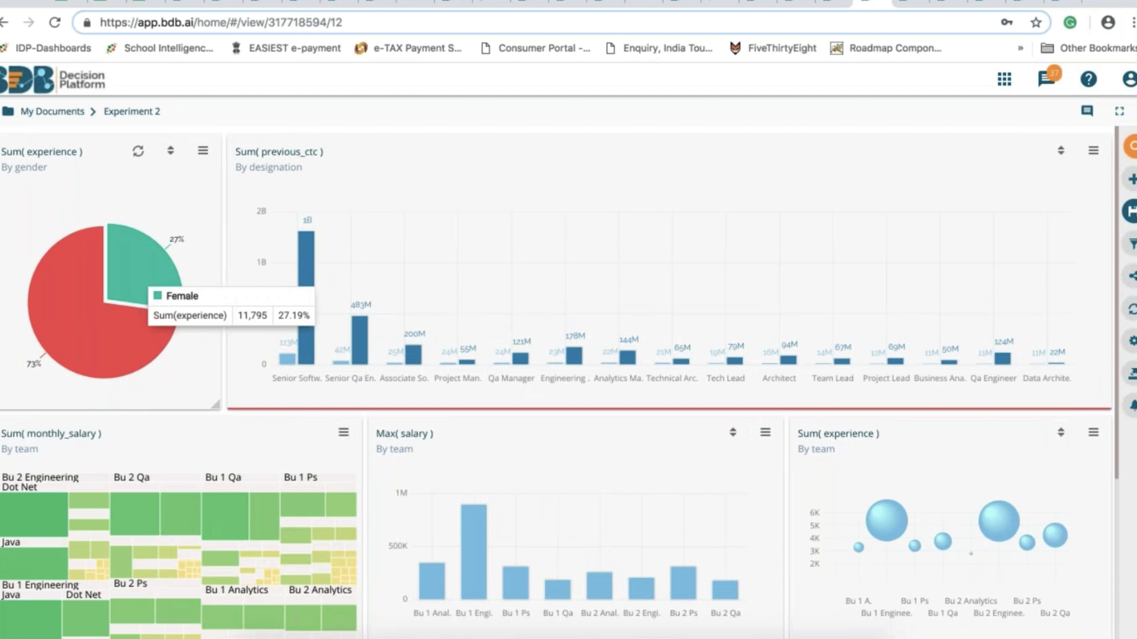
{"action": "scroll", "coordinate": [455, 297], "scroll_direction": "down", "scroll_amount": 5}
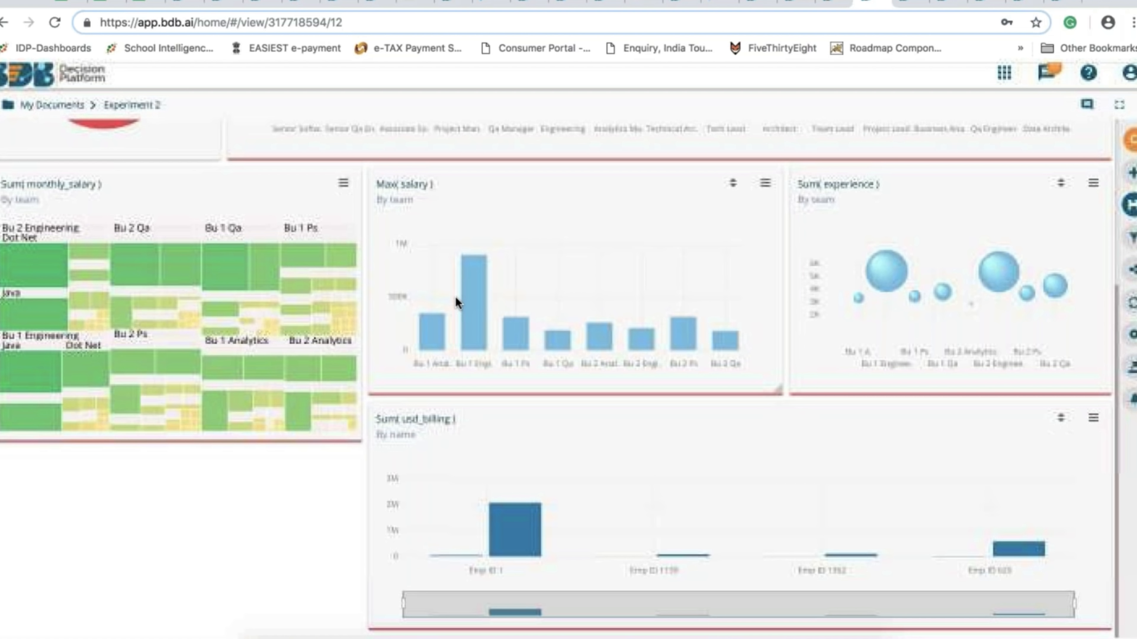
{"action": "scroll", "coordinate": [455, 297], "scroll_direction": "up", "scroll_amount": 5}
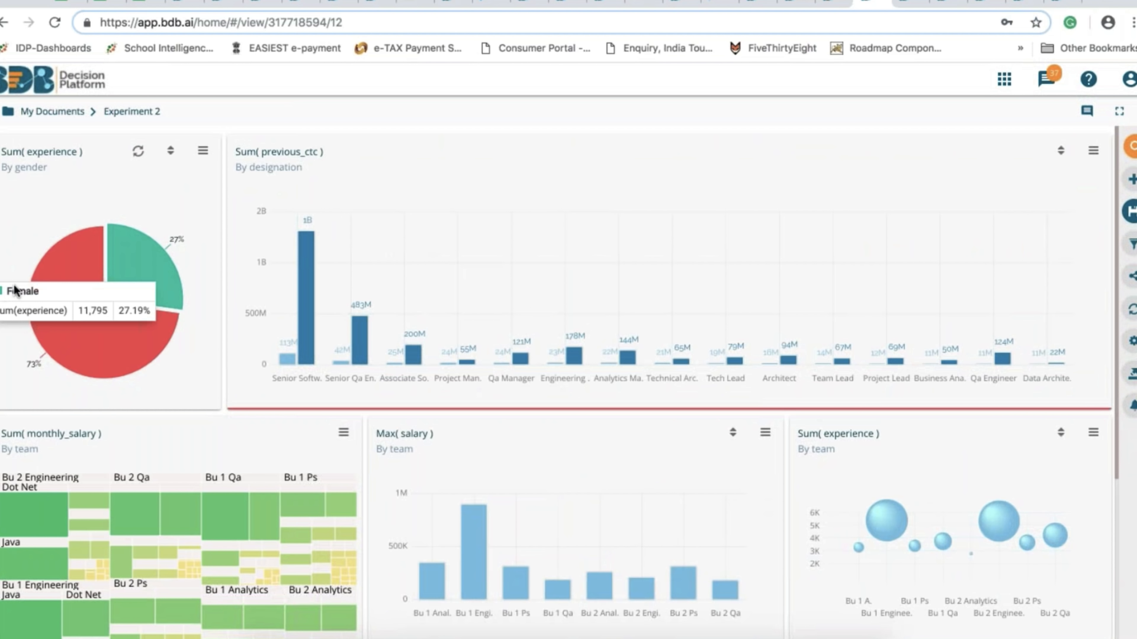
Step: Drill the story by the Female slice of the gender pie chart and examine the linked charts, including the previous_ctc by designation values
{"action": "left_click", "coordinate": [132, 252]}
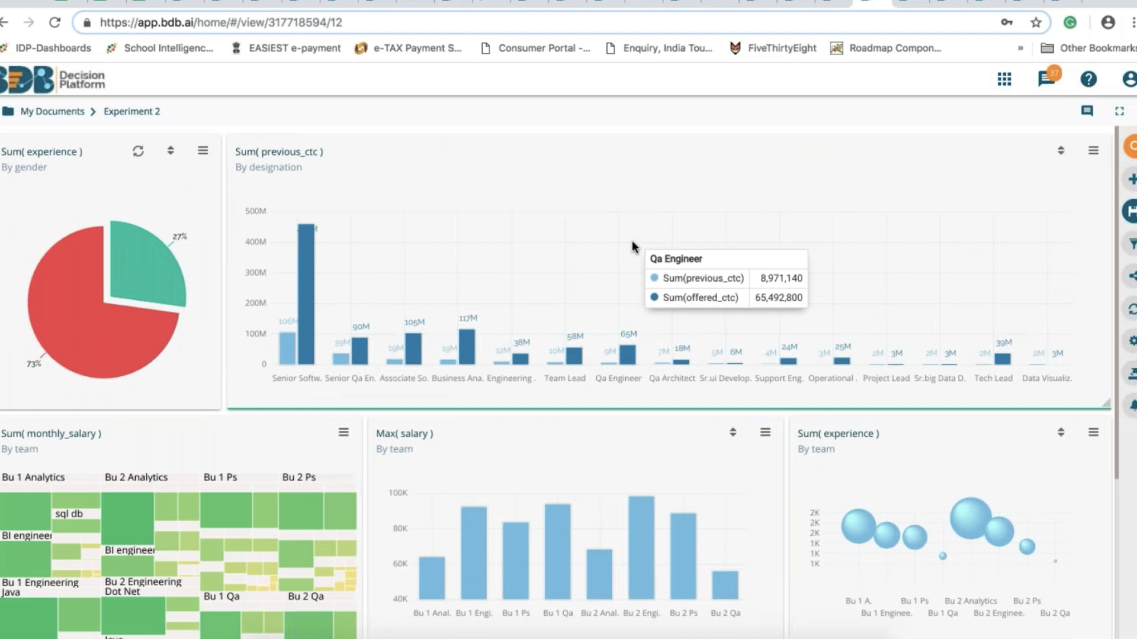
{"action": "scroll", "coordinate": [632, 244], "scroll_direction": "down", "scroll_amount": 4}
{"action": "scroll", "coordinate": [633, 248], "scroll_direction": "up", "scroll_amount": 5}
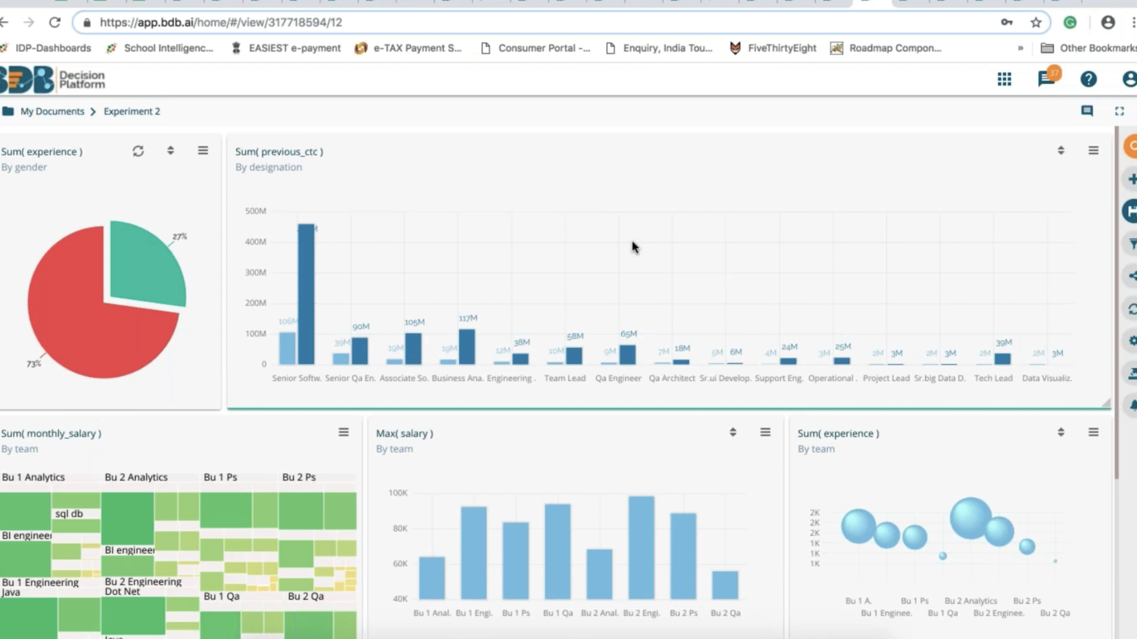
{"action": "scroll", "coordinate": [631, 241], "scroll_direction": "up", "scroll_amount": 1}
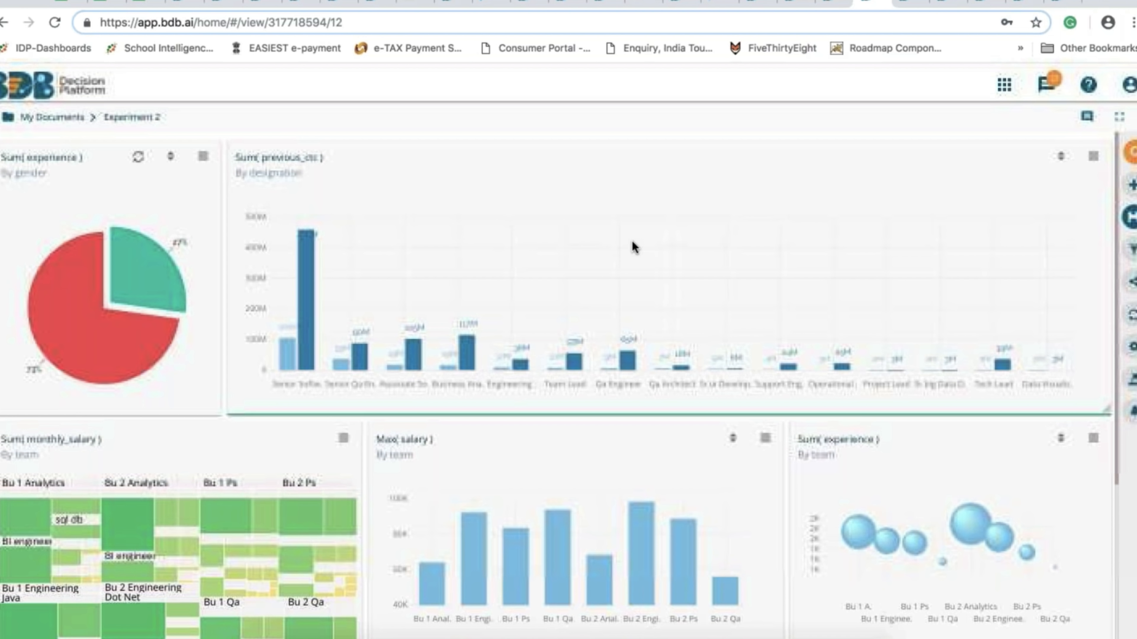
{"action": "scroll", "coordinate": [632, 242], "scroll_direction": "down", "scroll_amount": 1}
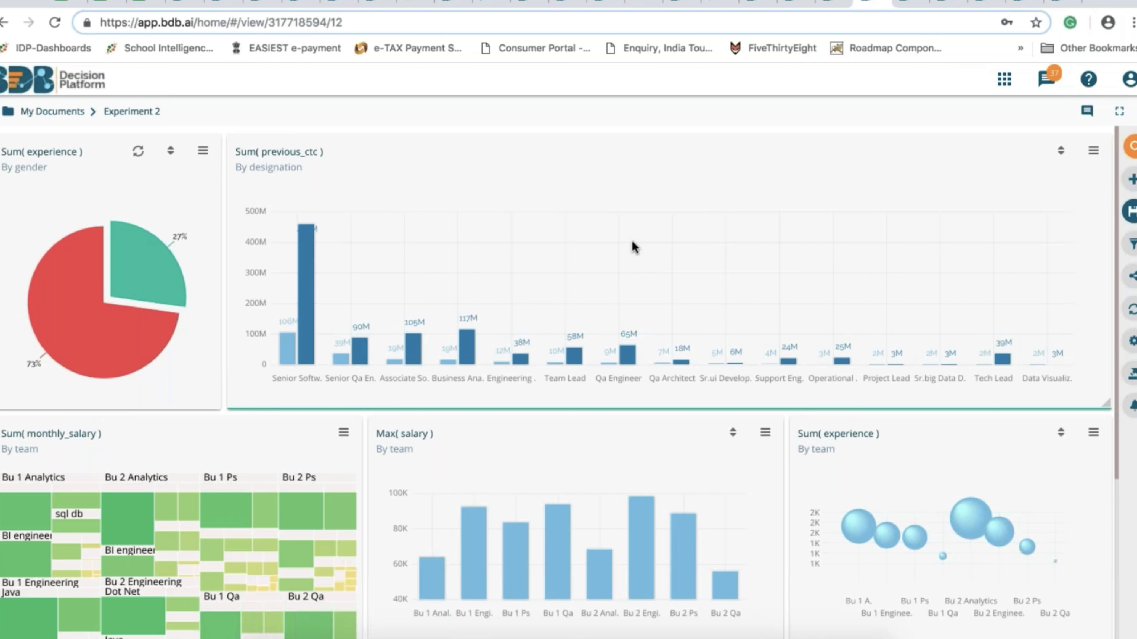
{"action": "mouse_move", "coordinate": [706, 269]}
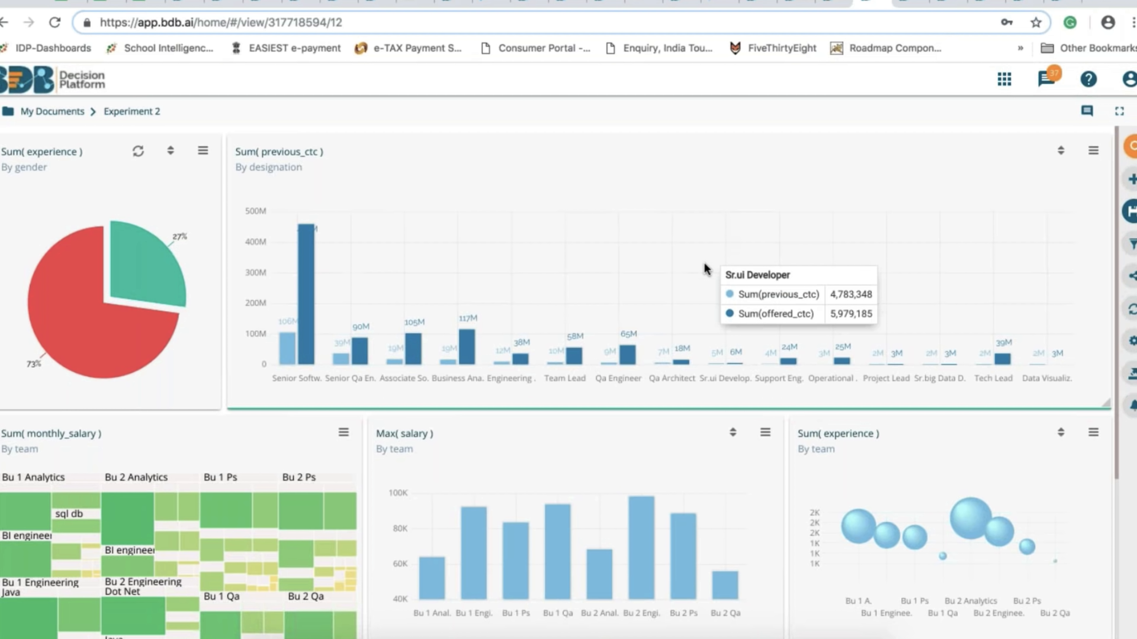